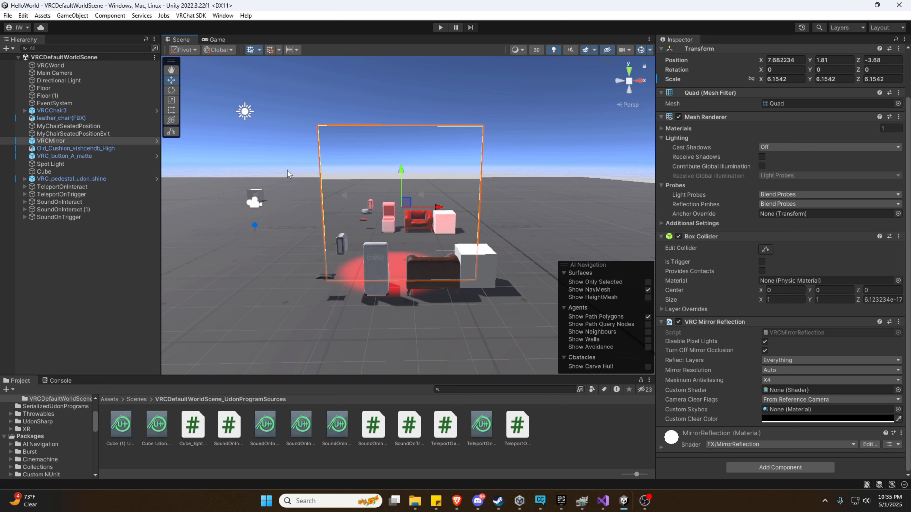
Add a new cube, Cube (1), to the scene from the Hierarchy's 3D Object menu.
{"action": "left_click", "coordinate": [72, 141]}
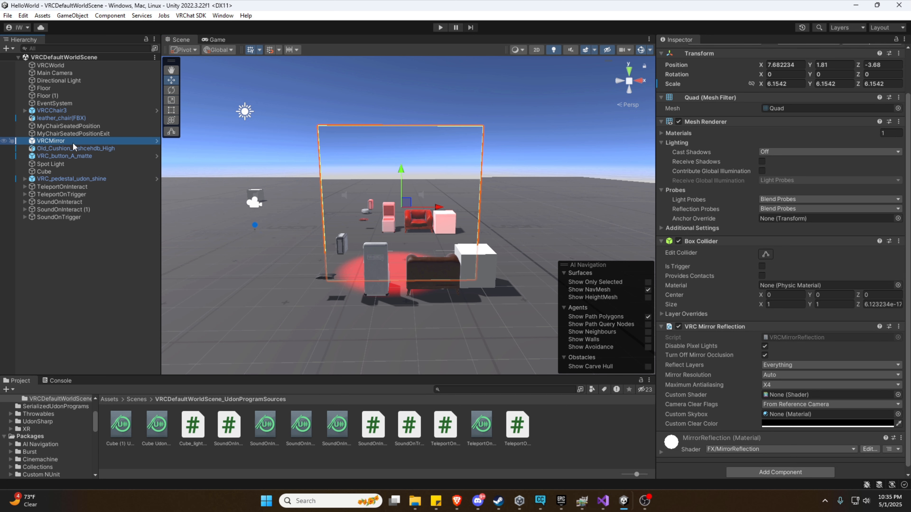
{"action": "right_click", "coordinate": [59, 232]}
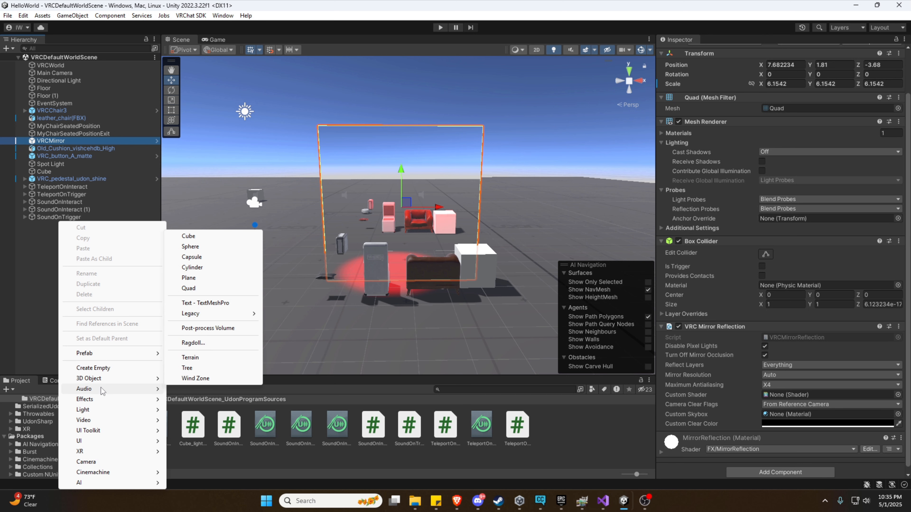
{"action": "left_click", "coordinate": [49, 255]}
{"action": "left_click", "coordinate": [6, 48]}
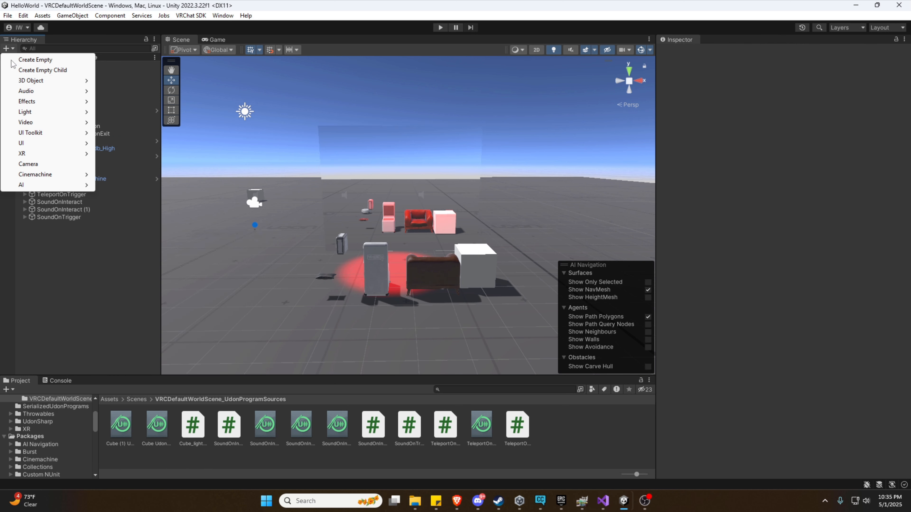
{"action": "mouse_move", "coordinate": [37, 105]}
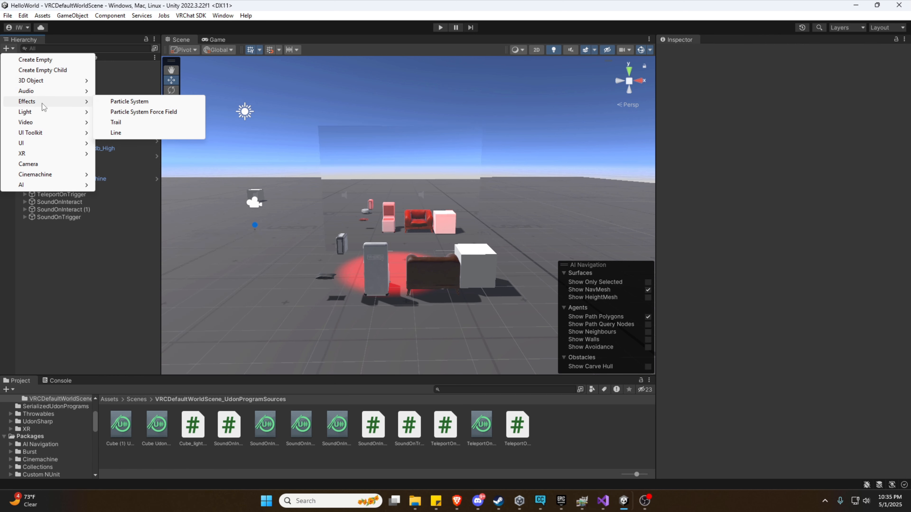
{"action": "mouse_move", "coordinate": [67, 80]}
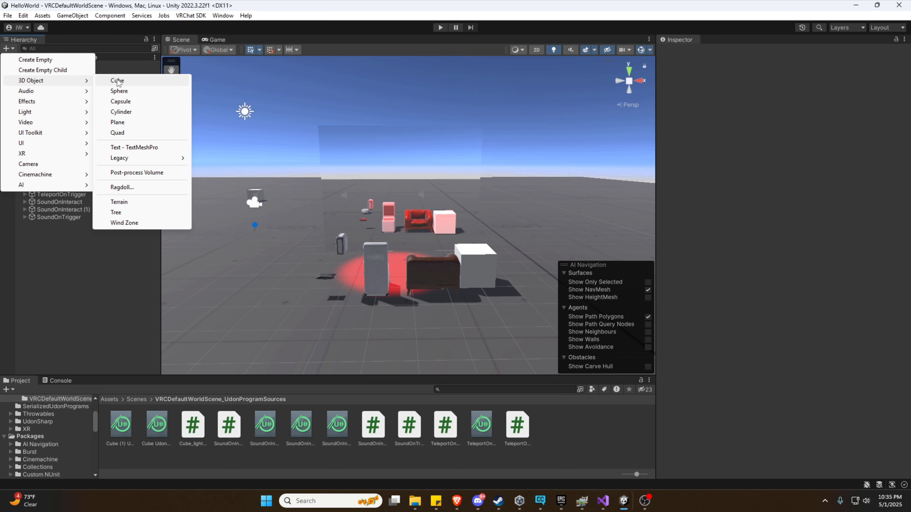
{"action": "left_click", "coordinate": [118, 81]}
{"action": "key", "text": "a"}
Scale the cube wide on X and very thin on Z, about 8.3371 × 4.1963 × 0.043271.
{"action": "right_click_drag", "start_coordinate": [329, 179], "coordinate": [517, 192]}
{"action": "key", "text": "s"}
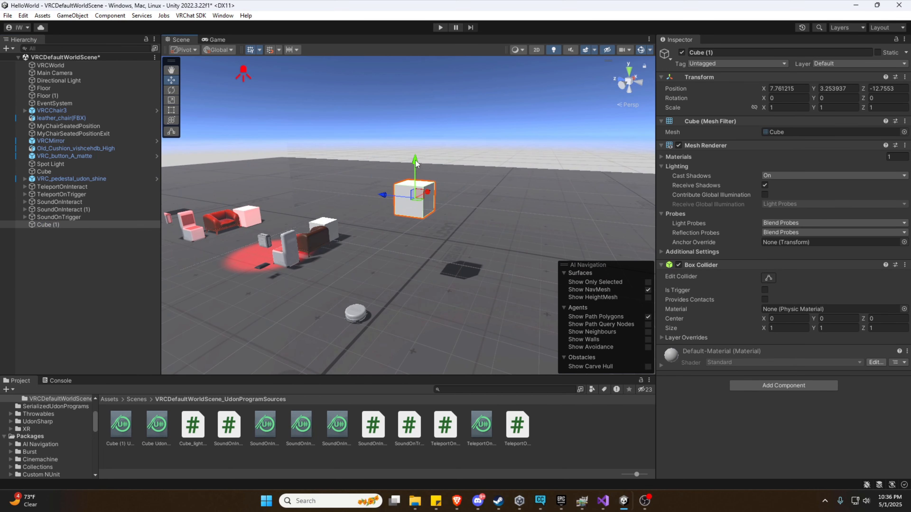
{"action": "left_click_drag", "start_coordinate": [416, 164], "coordinate": [429, 130]}
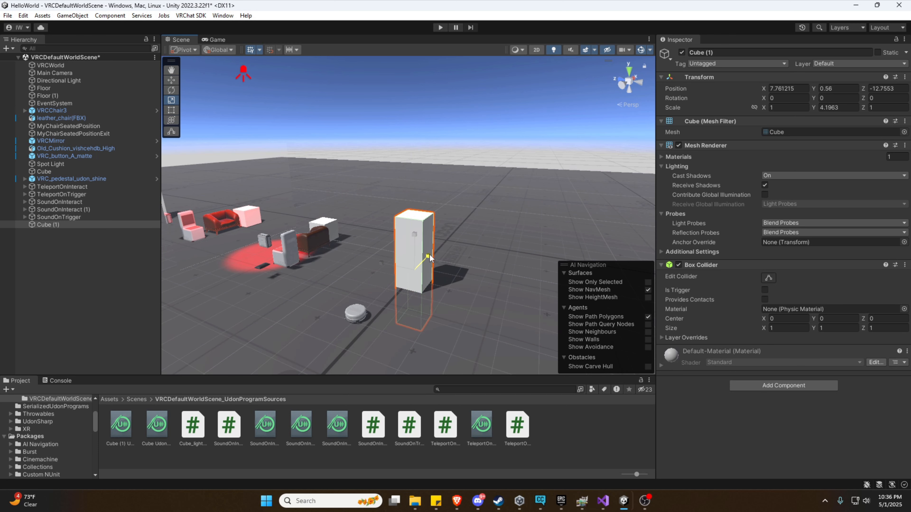
{"action": "left_click_drag", "start_coordinate": [429, 254], "coordinate": [534, 147]}
{"action": "right_click_drag", "start_coordinate": [501, 210], "coordinate": [538, 212]}
{"action": "key", "text": "a"}
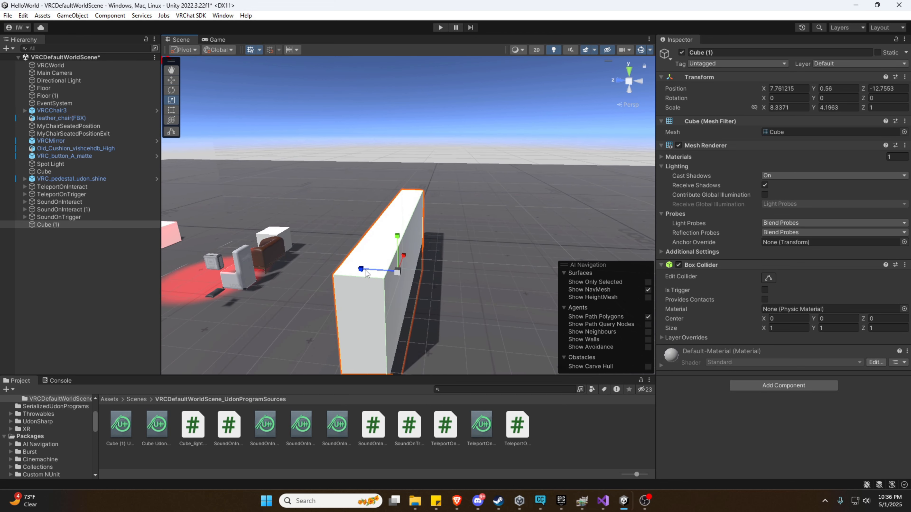
{"action": "left_click_drag", "start_coordinate": [365, 269], "coordinate": [398, 273]}
{"action": "right_click_drag", "start_coordinate": [398, 274], "coordinate": [323, 261]}
Raise the thin wall panel off the floor to height 2.1.
{"action": "key", "text": "d"}
{"action": "key", "text": "w"}
{"action": "left_click_drag", "start_coordinate": [413, 235], "coordinate": [416, 198]}
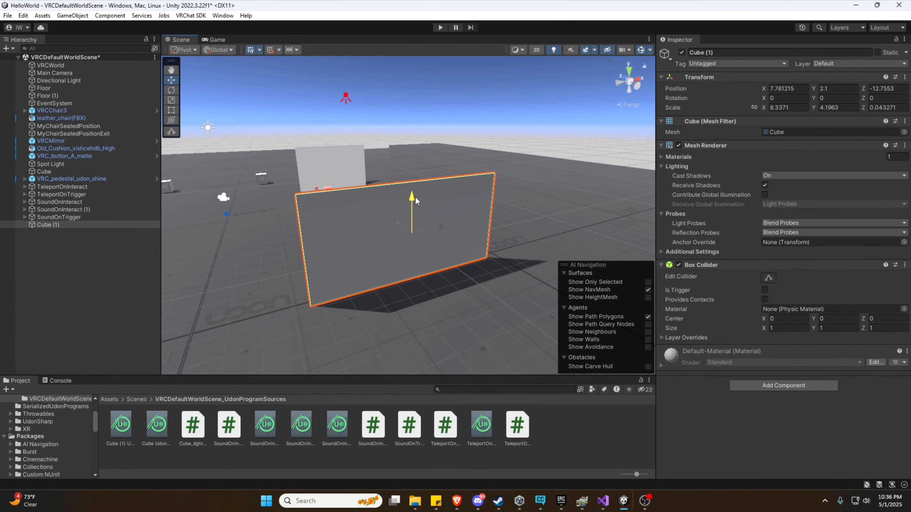
{"action": "key", "text": "a"}
{"action": "right_click_drag", "start_coordinate": [431, 240], "coordinate": [386, 246]}
{"action": "key", "text": "s"}
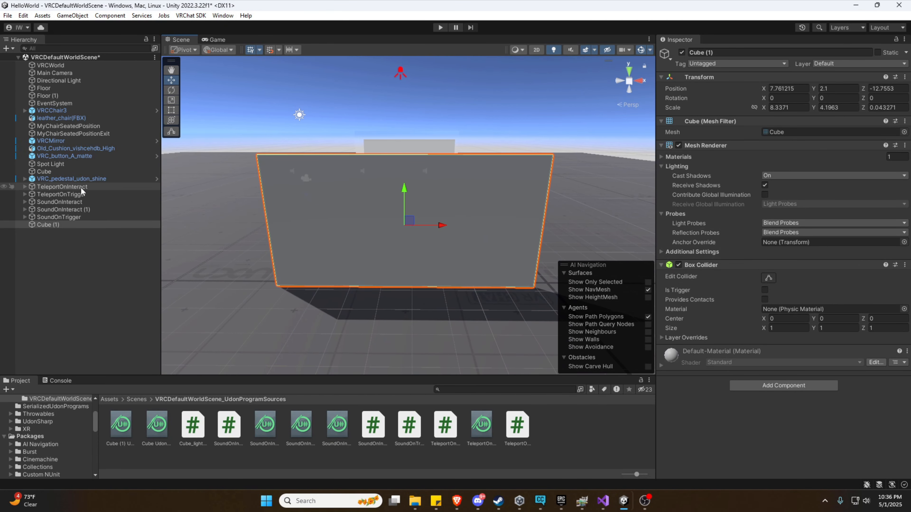
Drag the VRCMirror prefab from All Prefabs onto Cube (1) as its child.
{"action": "right_click", "coordinate": [48, 225]}
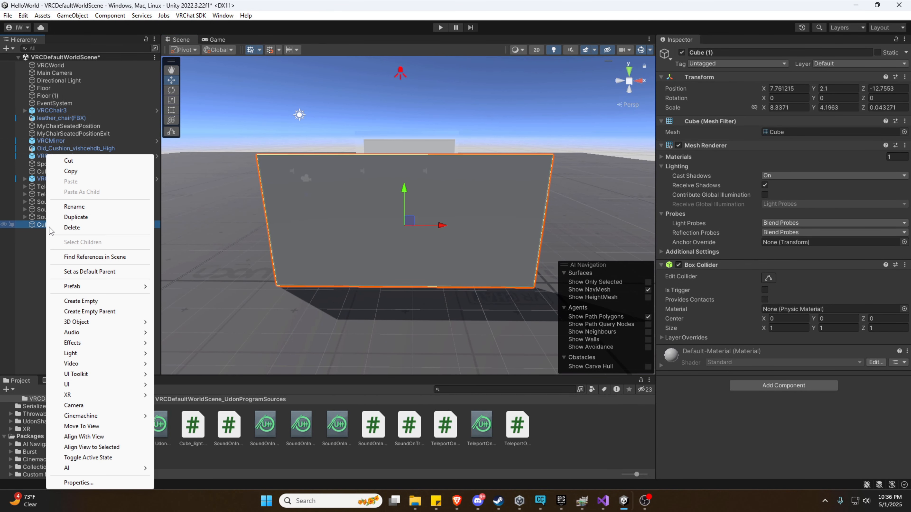
{"action": "left_click", "coordinate": [32, 225]}
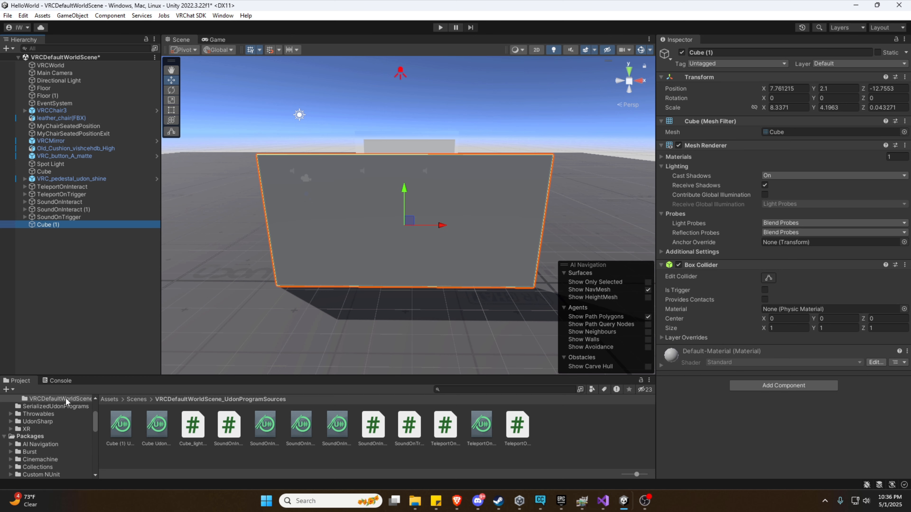
{"action": "scroll", "coordinate": [61, 402], "scroll_direction": "up", "scroll_amount": 3}
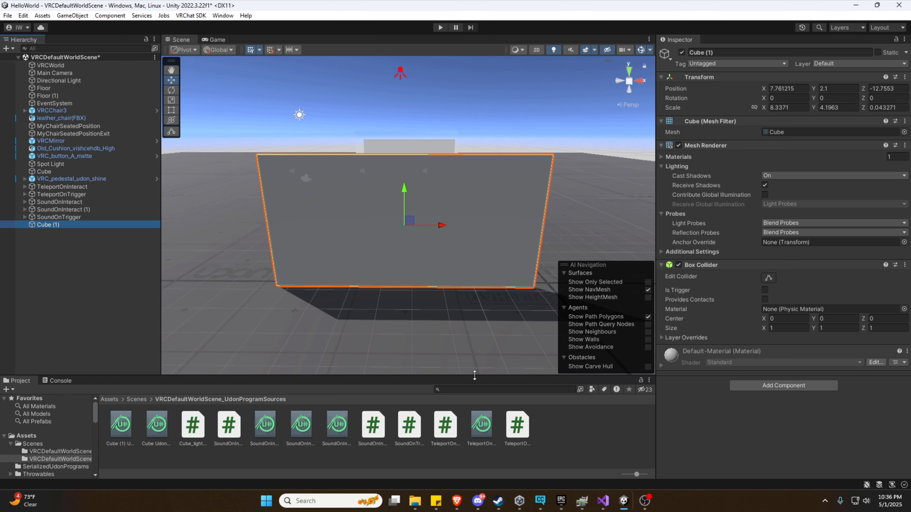
{"action": "left_click", "coordinate": [31, 421]}
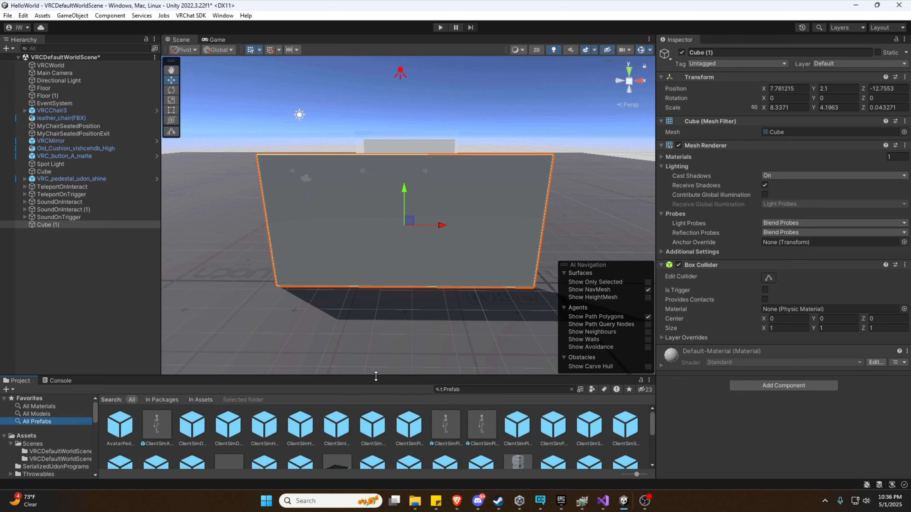
{"action": "left_click_drag", "start_coordinate": [375, 376], "coordinate": [374, 291]}
{"action": "scroll", "coordinate": [391, 358], "scroll_direction": "down", "scroll_amount": 1}
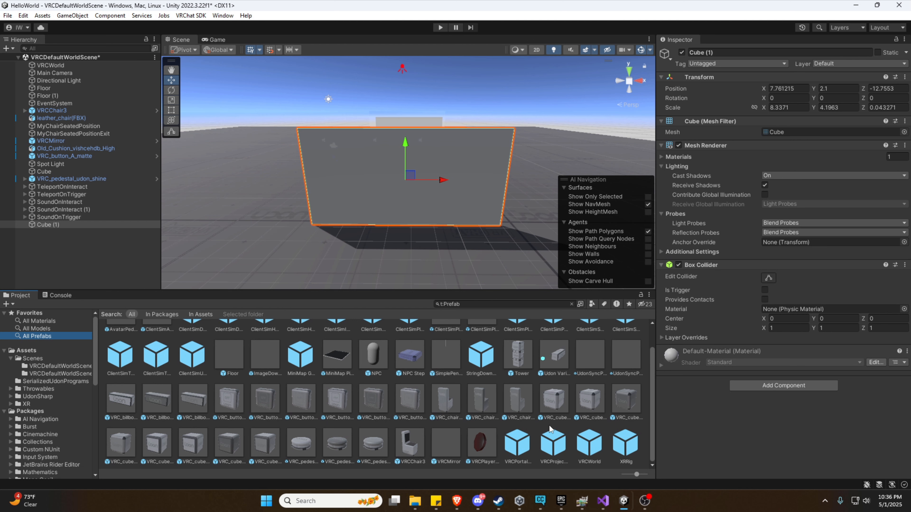
{"action": "left_click_drag", "start_coordinate": [445, 445], "coordinate": [47, 227]}
{"action": "double_click", "coordinate": [78, 233]}
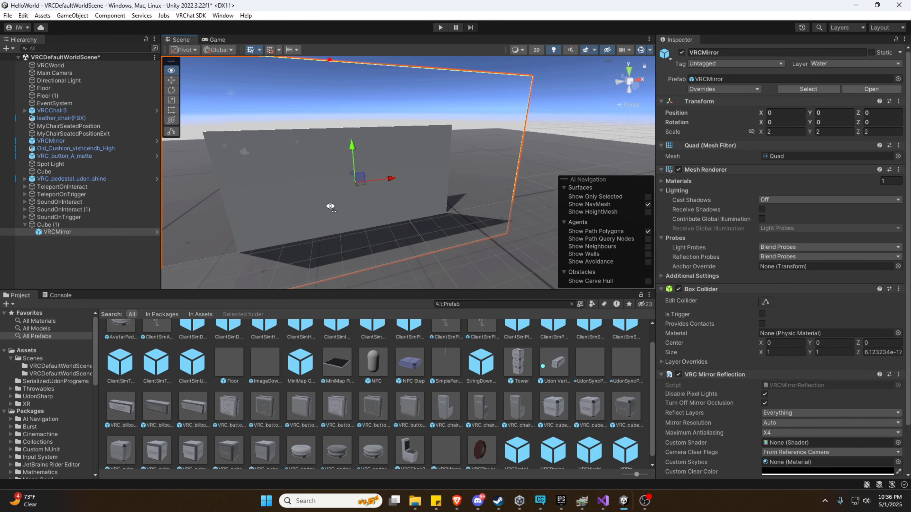
Reset the VRCMirror transform and place it just in front of the wall at Z -0.7.
{"action": "left_click", "coordinate": [899, 101]}
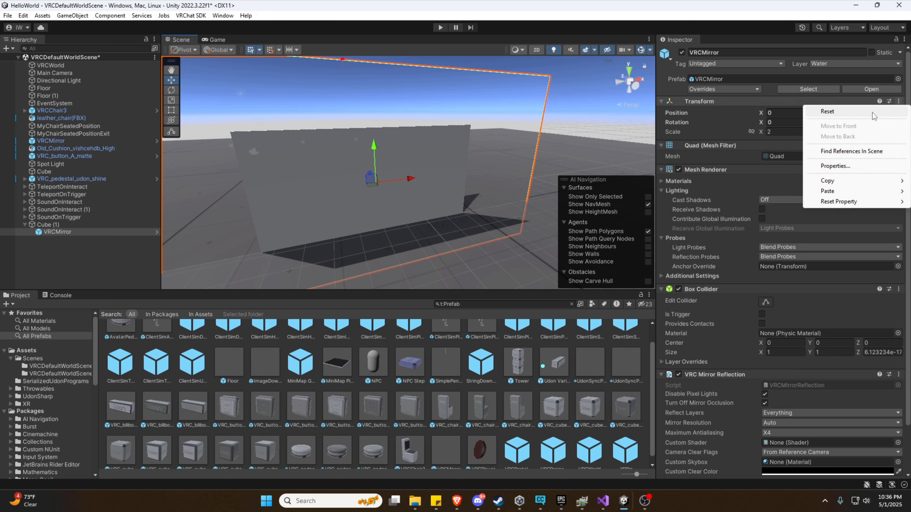
{"action": "left_click", "coordinate": [816, 112]}
{"action": "right_click_drag", "start_coordinate": [366, 163], "coordinate": [433, 172]}
{"action": "left_click_drag", "start_coordinate": [431, 170], "coordinate": [431, 171]}
{"action": "right_click_drag", "start_coordinate": [431, 170], "coordinate": [312, 162]}
{"action": "key", "text": "w"}
{"action": "key", "text": "s"}
{"action": "left_click", "coordinate": [53, 232]}
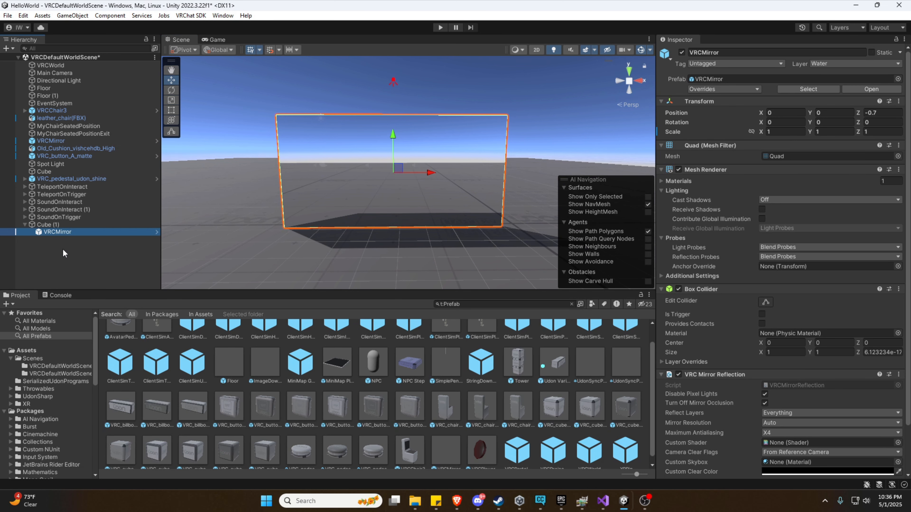
Duplicate the mirror twice and rename the original to MirrorLow.
{"action": "key", "text": "ctrl+d"}
{"action": "key", "text": "ctrl+d"}
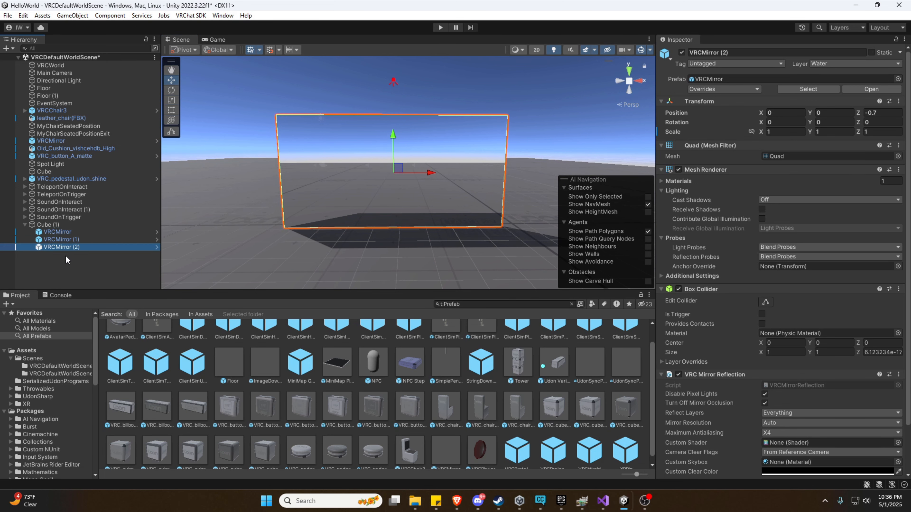
{"action": "left_click", "coordinate": [59, 255]}
{"action": "left_click", "coordinate": [54, 232]}
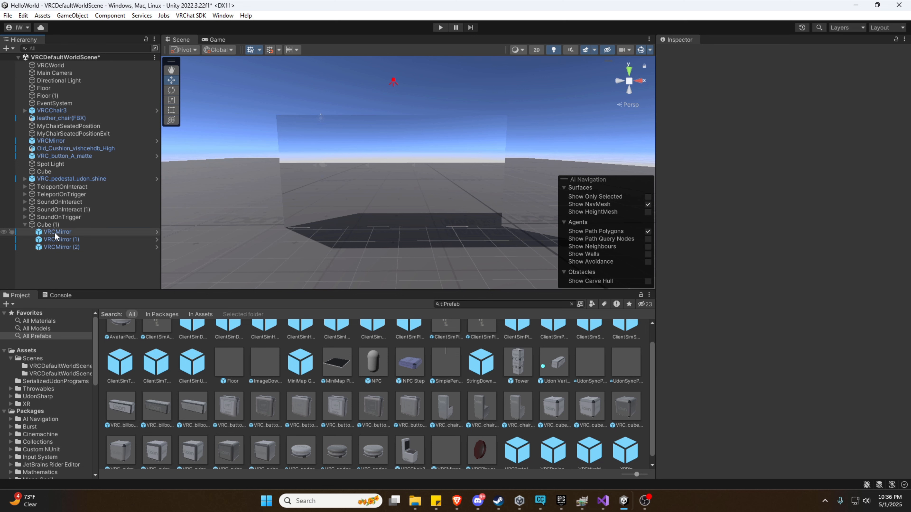
{"action": "left_click", "coordinate": [706, 53]}
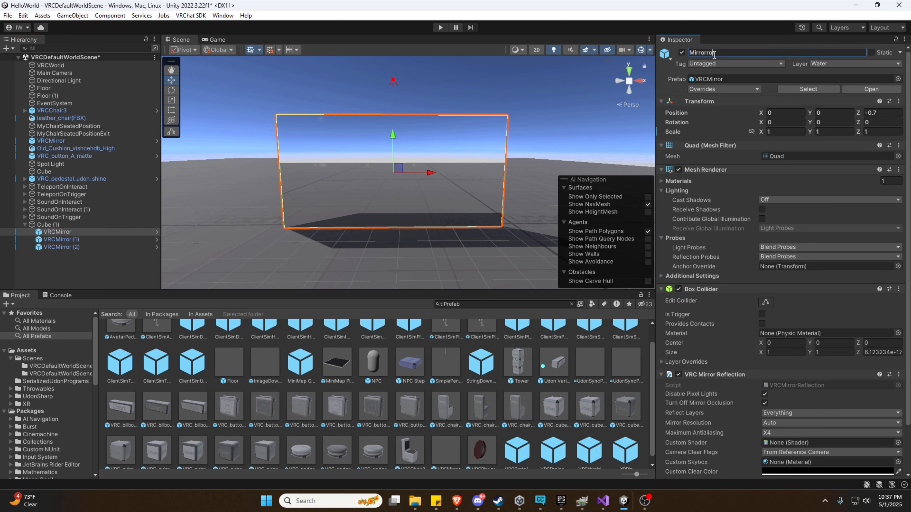
{"action": "double_click", "coordinate": [718, 53]}
{"action": "type", "text": "M"}
{"action": "type", "text": "irrorLow"}
{"action": "left_click", "coordinate": [61, 239]}
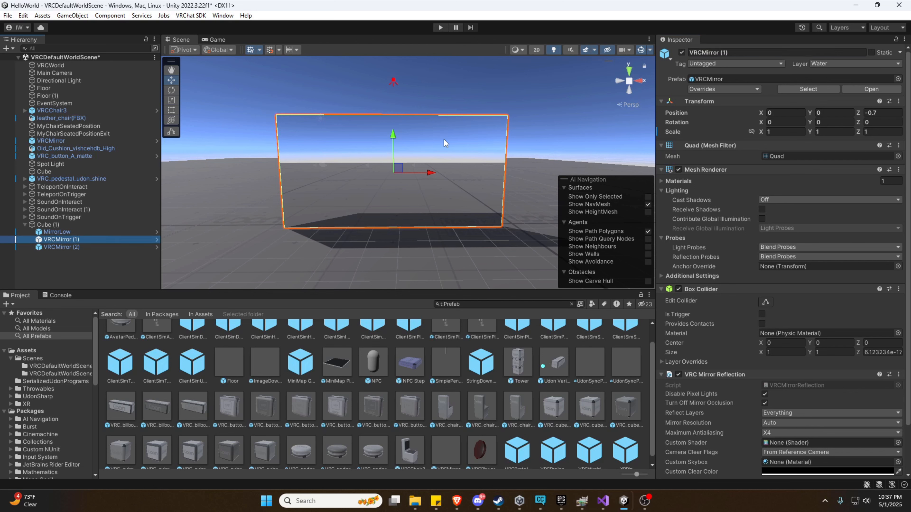
Rename the two copies to VRCMirrorHigh and VRCMirrorTransparent.
{"action": "left_click", "coordinate": [706, 52]}
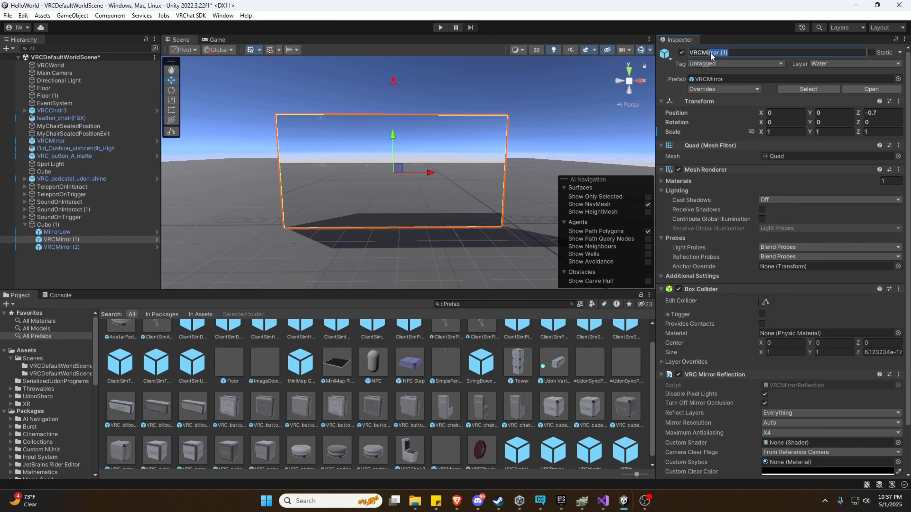
{"action": "type", "text": "High"}
{"action": "left_click", "coordinate": [88, 248]}
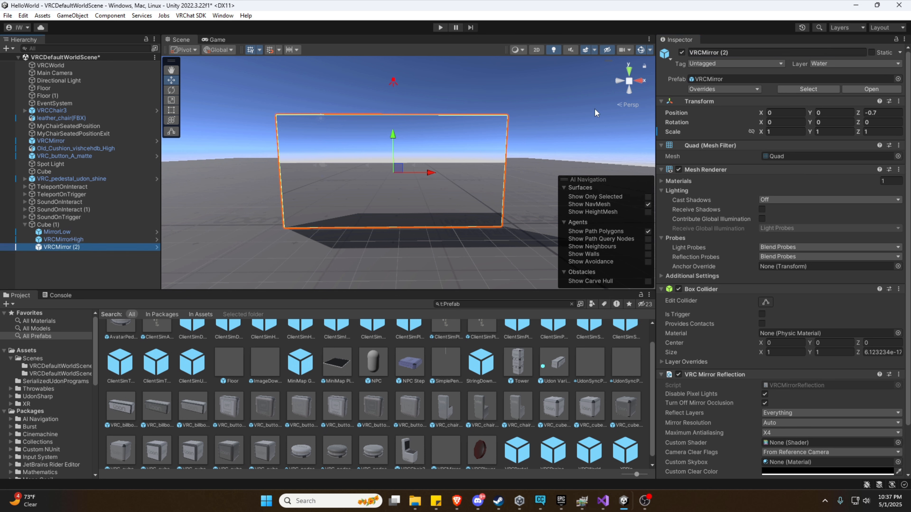
{"action": "left_click", "coordinate": [723, 52]}
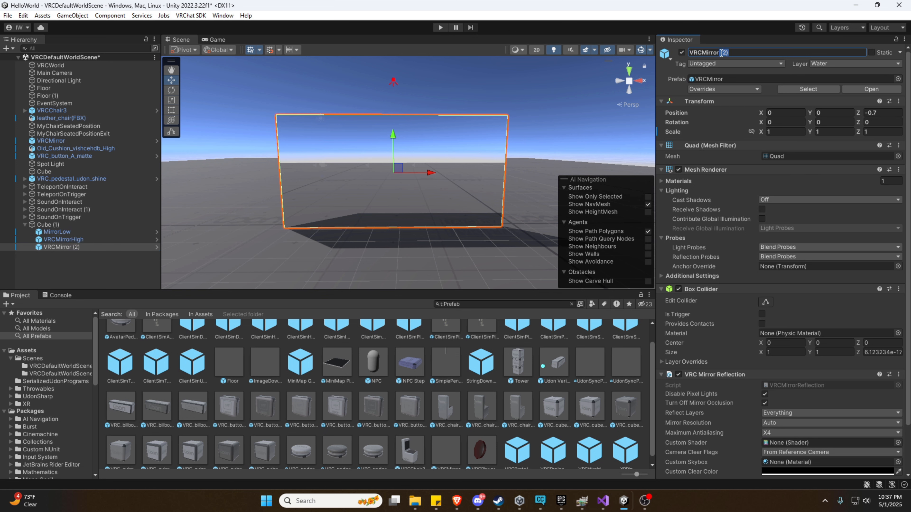
{"action": "type", "text": "Transparent"}
{"action": "key", "text": "Return"}
Deactivate MirrorLow, VRCMirrorHigh and VRCMirrorTransparent with their active checkboxes.
{"action": "left_click", "coordinate": [54, 234]}
{"action": "left_click", "coordinate": [60, 247]}
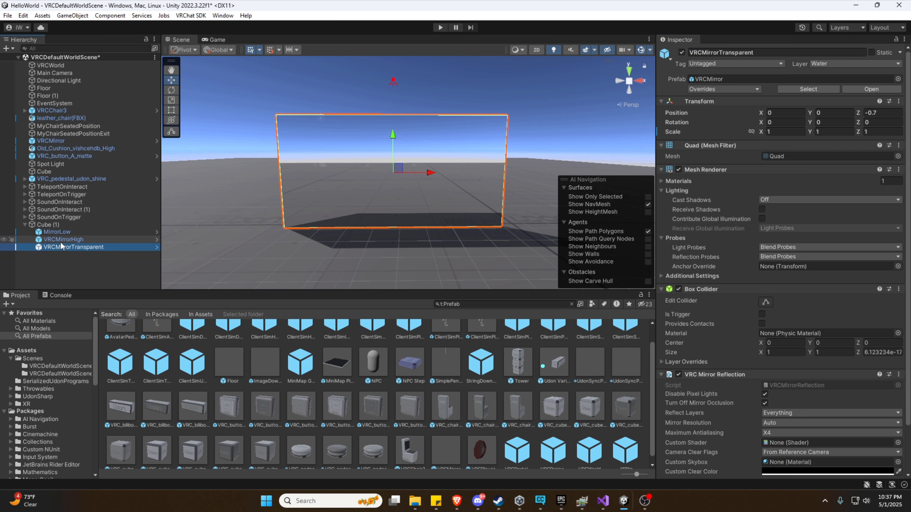
{"action": "left_click", "coordinate": [59, 234]}
{"action": "left_click", "coordinate": [681, 53]}
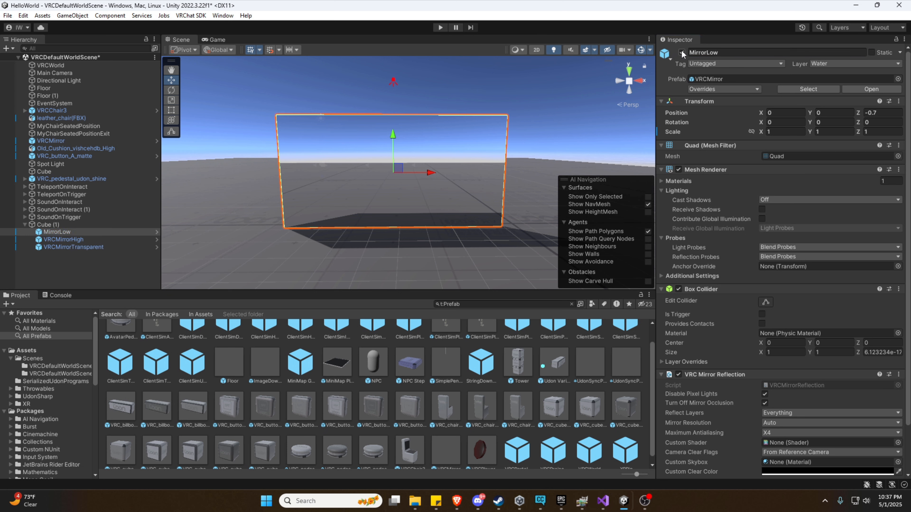
{"action": "left_click", "coordinate": [88, 239]}
{"action": "left_click", "coordinate": [681, 52]}
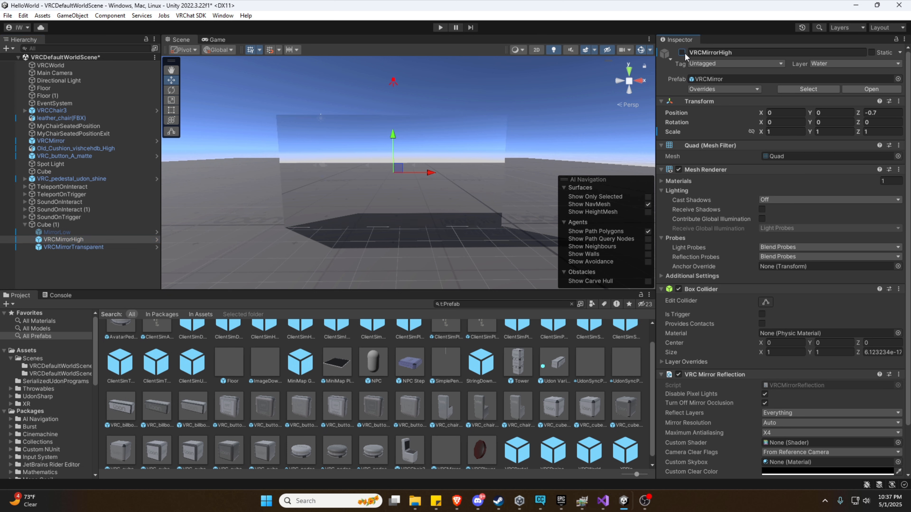
{"action": "left_click", "coordinate": [102, 248]}
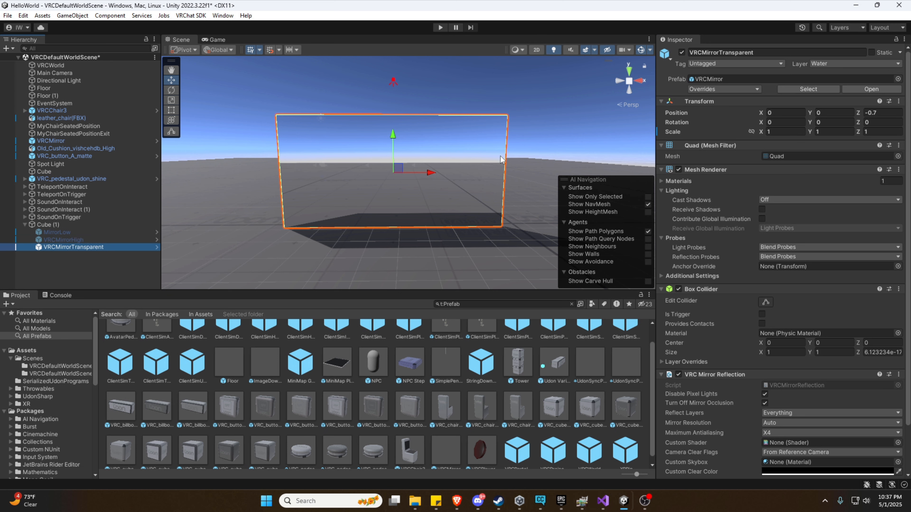
{"action": "left_click", "coordinate": [682, 53]}
{"action": "mouse_move", "coordinate": [492, 139]}
{"action": "right_mouse_down"}
{"action": "mouse_move", "coordinate": [477, 137]}
{"action": "mouse_move", "coordinate": [490, 136]}
{"action": "right_mouse_up"}
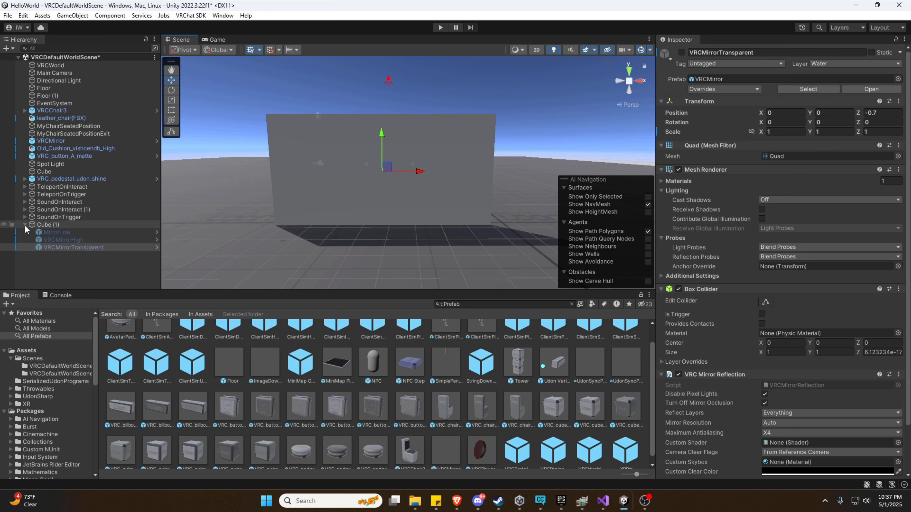
Duplicate Cube (1) as Cube (2), move it right, and delete its three mirror children.
{"action": "left_click", "coordinate": [48, 225]}
{"action": "key", "text": "ctrl+d"}
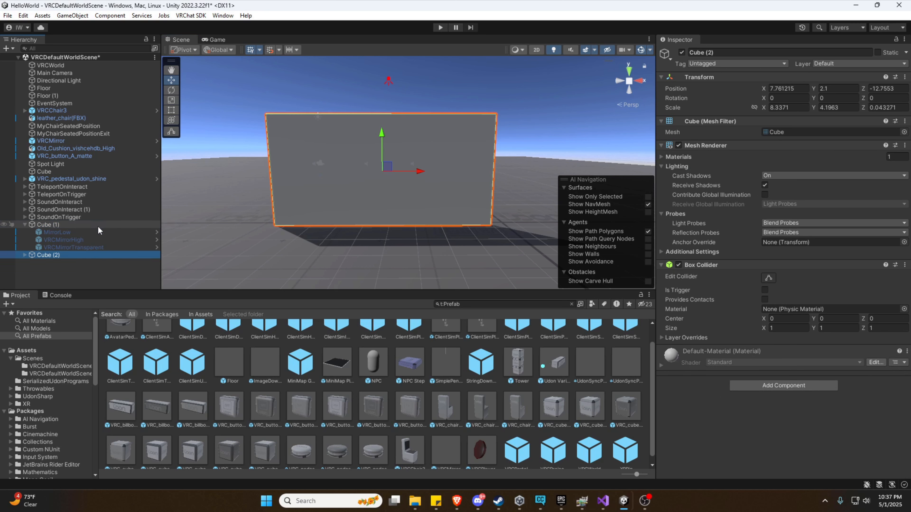
{"action": "key", "text": "F2"}
{"action": "left_click_drag", "start_coordinate": [424, 172], "coordinate": [640, 169]}
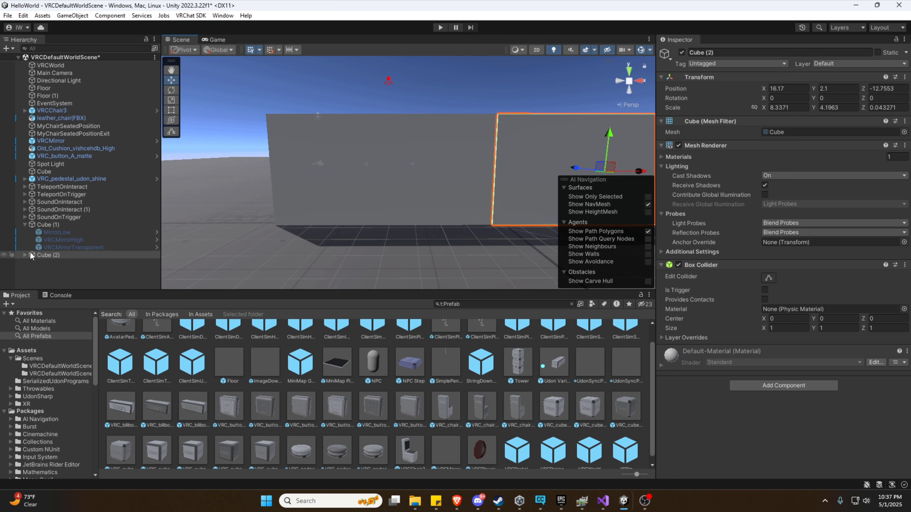
{"action": "left_click", "coordinate": [25, 255]}
{"action": "left_click", "coordinate": [70, 263]}
{"action": "left_click", "coordinate": [68, 276], "text": "shift"}
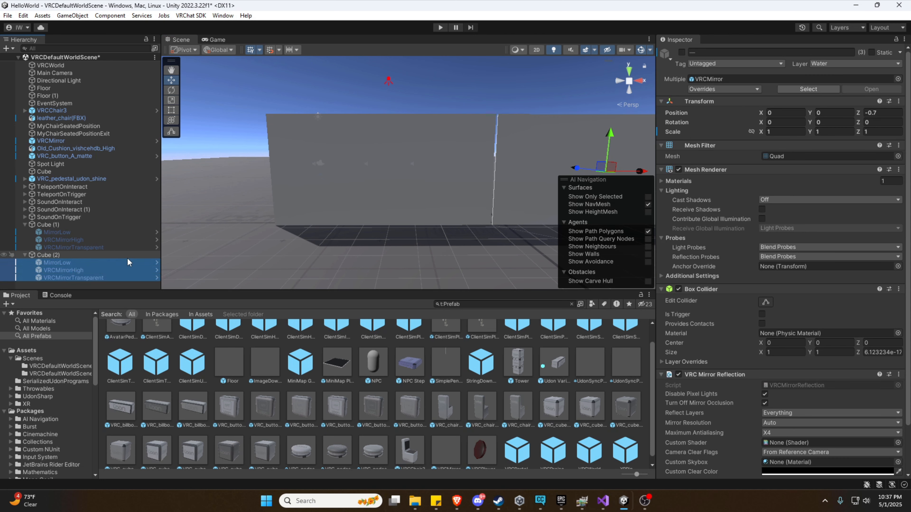
{"action": "key", "text": "Delete"}
Shrink Cube (2) to about 2.220837 × 1.11781 × 0.01152653.
{"action": "right_click_drag", "start_coordinate": [273, 216], "coordinate": [275, 218]}
{"action": "key", "text": "d"}
{"action": "left_click", "coordinate": [445, 159]}
{"action": "key", "text": "d"}
{"action": "right_click_drag", "start_coordinate": [447, 211], "coordinate": [438, 212]}
{"action": "key", "text": "r"}
{"action": "left_click_drag", "start_coordinate": [381, 168], "coordinate": [368, 209]}
Lower Cube (2) to height 0.58 and slide it left to X 13.07.
{"action": "key", "text": "a"}
{"action": "key", "text": "w"}
{"action": "right_click_drag", "start_coordinate": [368, 208], "coordinate": [381, 213]}
{"action": "key", "text": "w"}
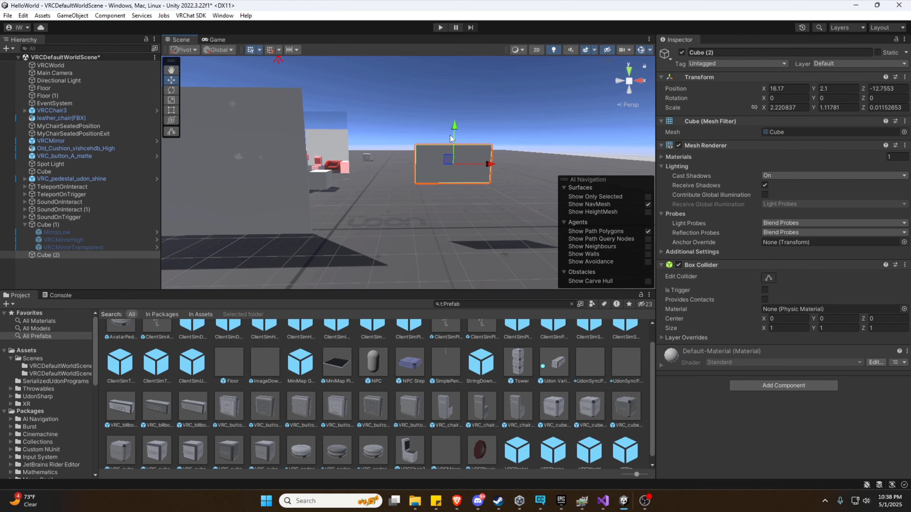
{"action": "left_click_drag", "start_coordinate": [451, 126], "coordinate": [442, 178]}
{"action": "left_click_drag", "start_coordinate": [482, 211], "coordinate": [383, 223]}
{"action": "right_click_drag", "start_coordinate": [383, 222], "coordinate": [435, 203]}
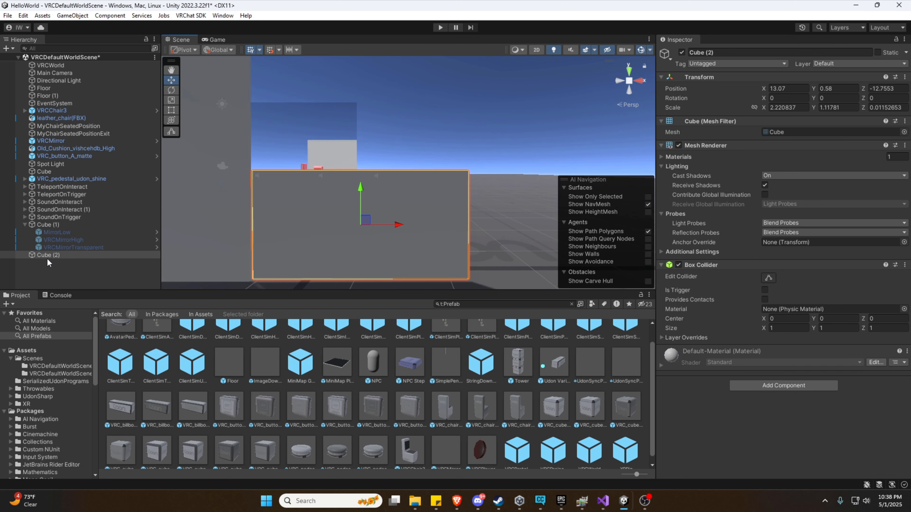
Add a UI Canvas as a child of Cube (2).
{"action": "right_click", "coordinate": [48, 255]}
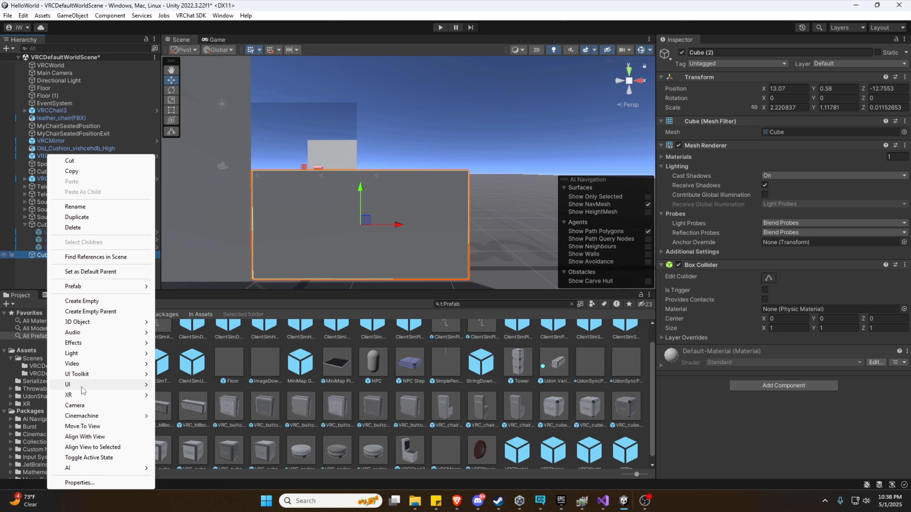
{"action": "right_click", "coordinate": [39, 257]}
{"action": "right_click", "coordinate": [37, 254]}
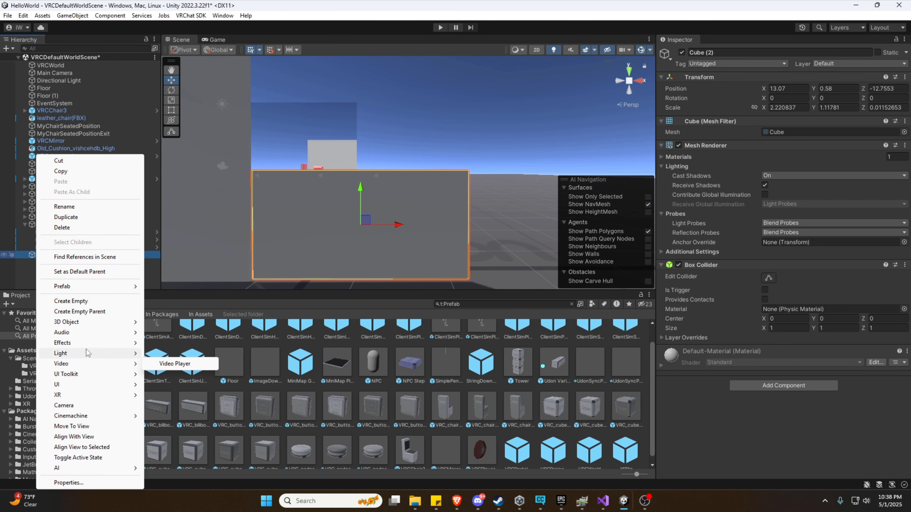
{"action": "mouse_move", "coordinate": [80, 386]}
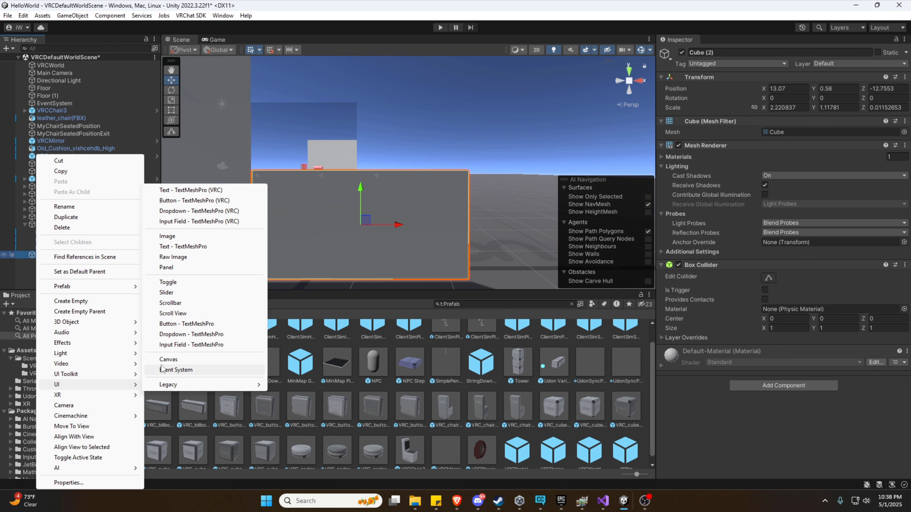
{"action": "left_click", "coordinate": [168, 359]}
{"action": "left_click_drag", "start_coordinate": [339, 244], "coordinate": [364, 116], "text": "alt"}
{"action": "right_click_drag", "start_coordinate": [364, 116], "coordinate": [364, 169]}
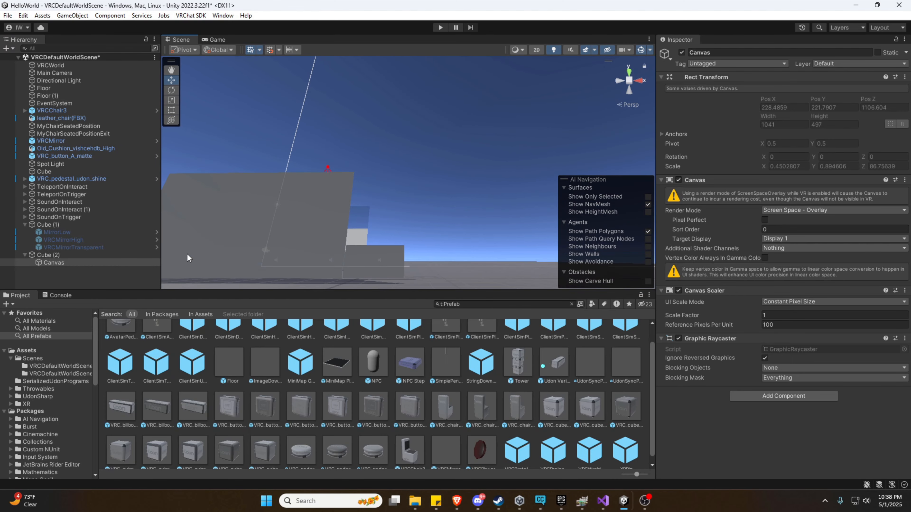
{"action": "right_click_drag", "start_coordinate": [500, 86], "coordinate": [498, 161]}
{"action": "key", "text": "w"}
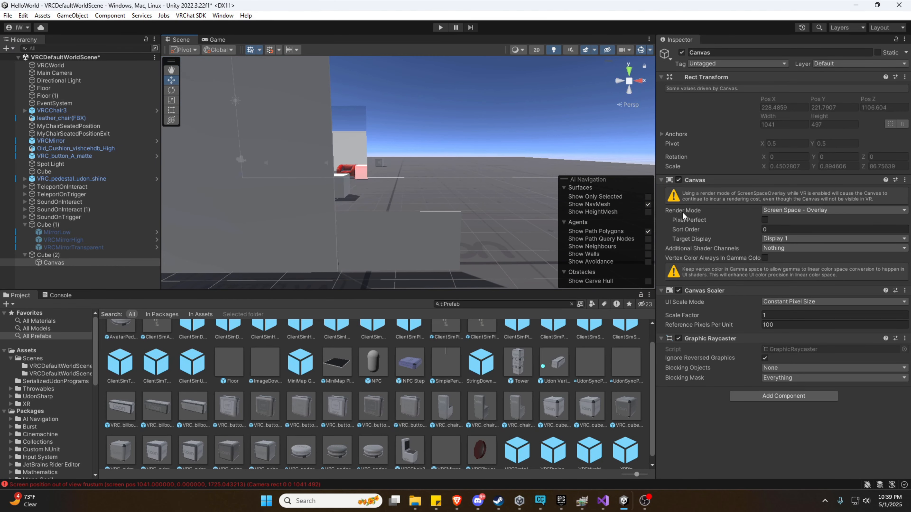
Set the Canvas render mode to World Space and reset its Rect Transform.
{"action": "left_click", "coordinate": [767, 210]}
{"action": "left_click", "coordinate": [789, 246]}
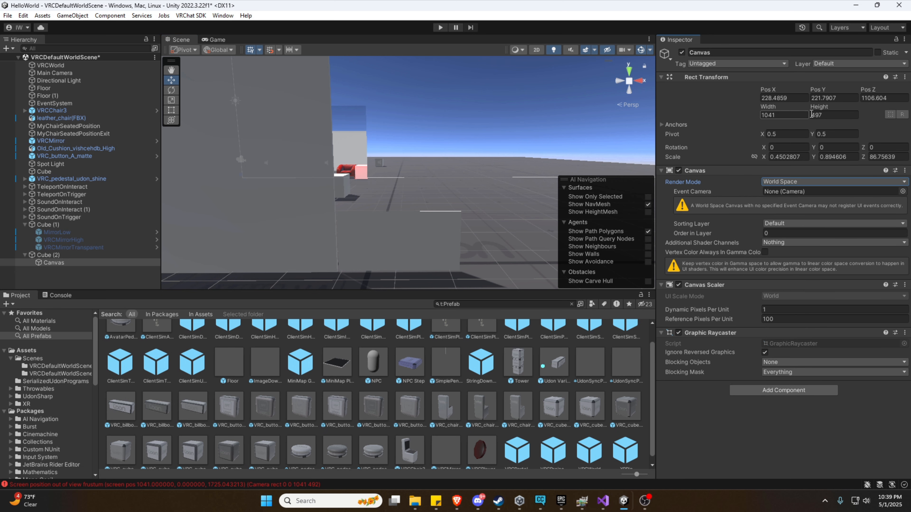
{"action": "left_click", "coordinate": [904, 77]}
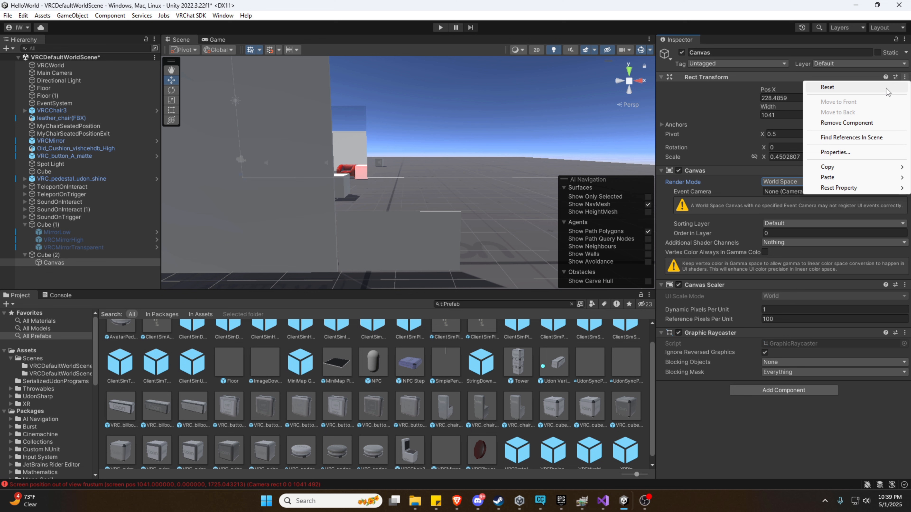
{"action": "left_click", "coordinate": [888, 88]}
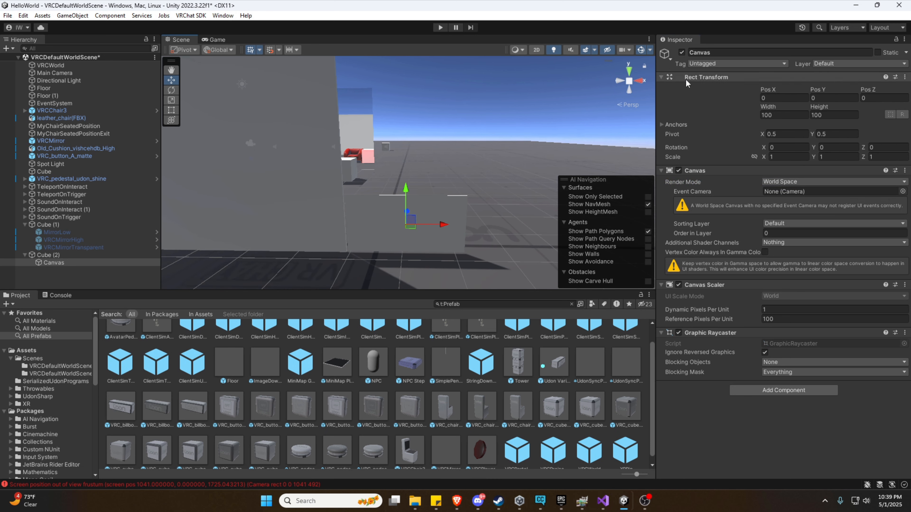
{"action": "key", "text": "w"}
{"action": "right_click_drag", "start_coordinate": [464, 113], "coordinate": [343, 179]}
{"action": "key", "text": "a"}
{"action": "right_click_drag", "start_coordinate": [411, 166], "coordinate": [376, 180]}
{"action": "key", "text": "d"}
Move the Canvas along Z to 0.2 so it sits flush on the board's face.
{"action": "left_click_drag", "start_coordinate": [376, 180], "coordinate": [374, 181]}
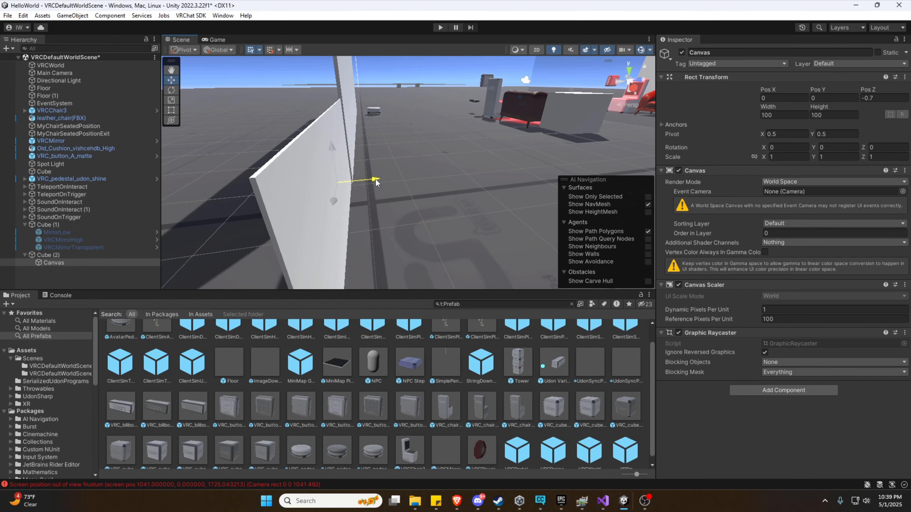
{"action": "key", "text": "a"}
{"action": "right_click_drag", "start_coordinate": [413, 180], "coordinate": [442, 176]}
{"action": "left_click_drag", "start_coordinate": [429, 181], "coordinate": [432, 180]}
{"action": "right_click_drag", "start_coordinate": [449, 159], "coordinate": [443, 161]}
{"action": "key", "text": "d"}
{"action": "key", "text": "a"}
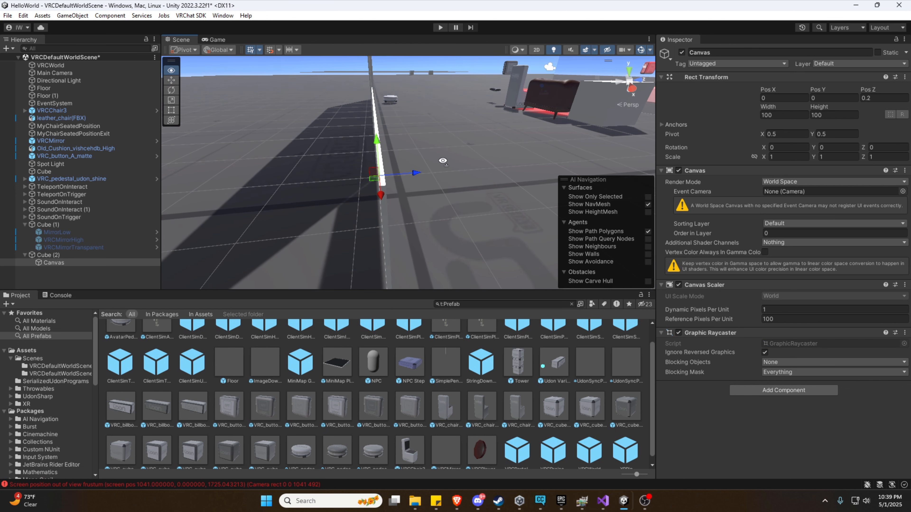
{"action": "key", "text": "a"}
{"action": "key", "text": "d"}
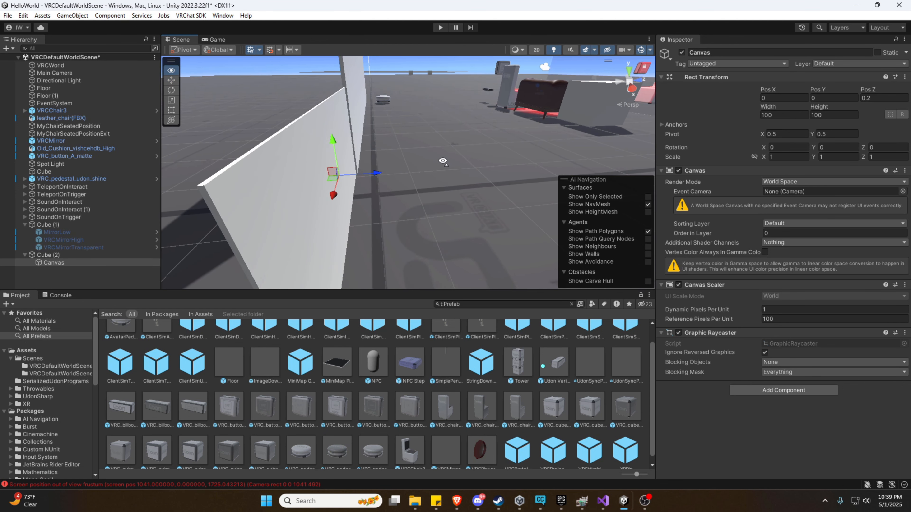
{"action": "key", "text": "a"}
{"action": "right_click_drag", "start_coordinate": [443, 161], "coordinate": [594, 154]}
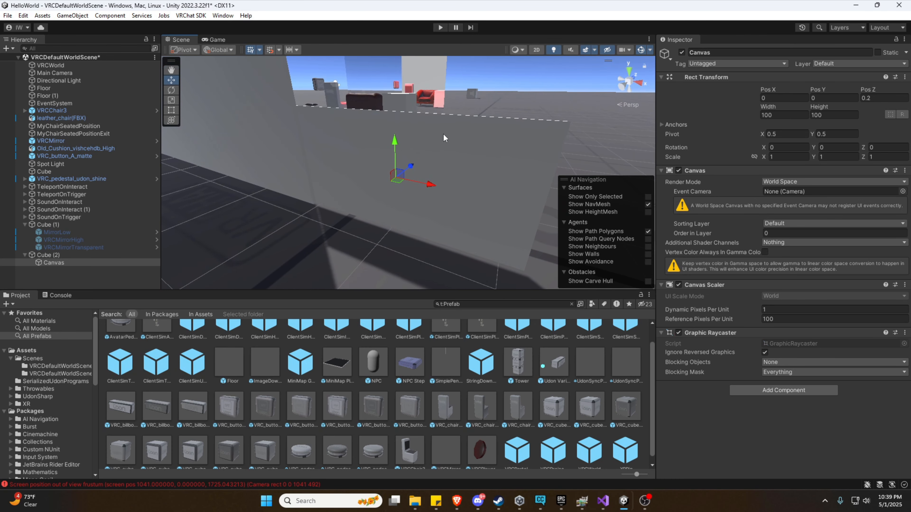
{"action": "right_click_drag", "start_coordinate": [444, 135], "coordinate": [506, 135]}
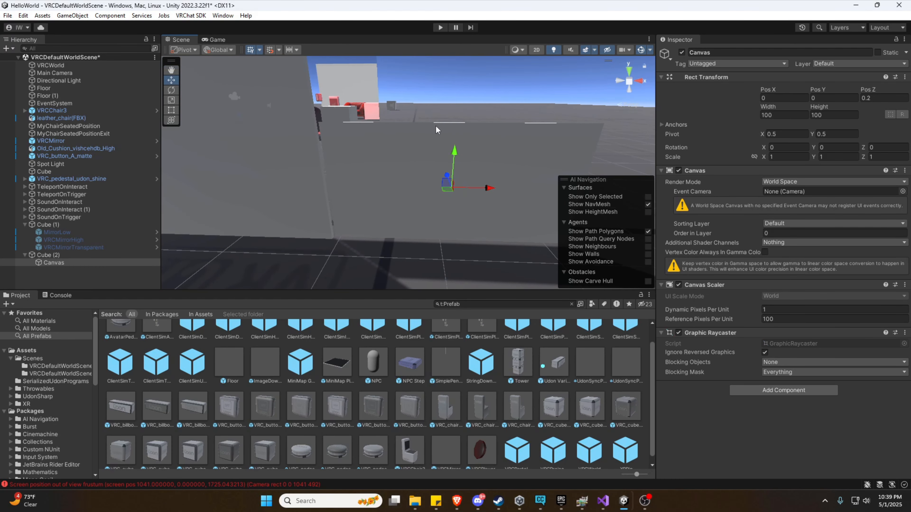
{"action": "right_click_drag", "start_coordinate": [435, 125], "coordinate": [282, 124]}
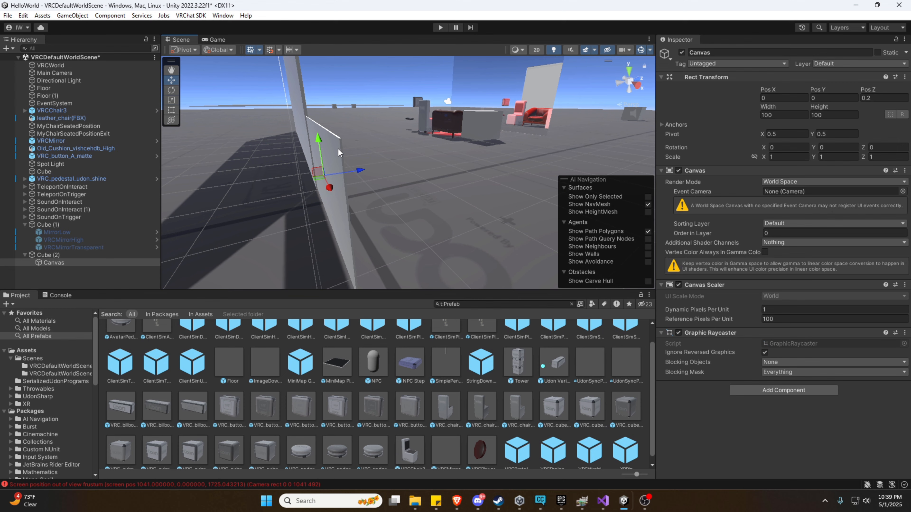
{"action": "right_click_drag", "start_coordinate": [338, 149], "coordinate": [426, 159]}
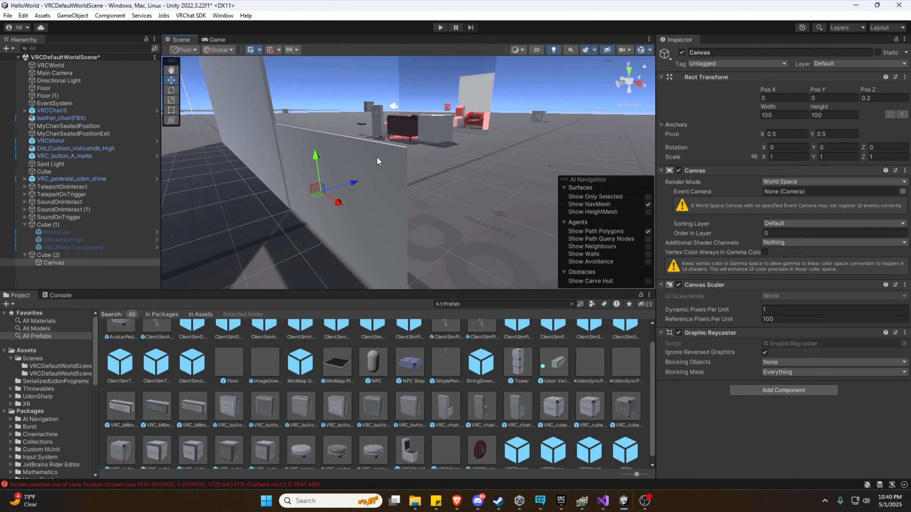
Create a UI Panel under Cube (2)'s Canvas covering the board's face, then reselect the Canvas.
{"action": "right_click", "coordinate": [61, 263]}
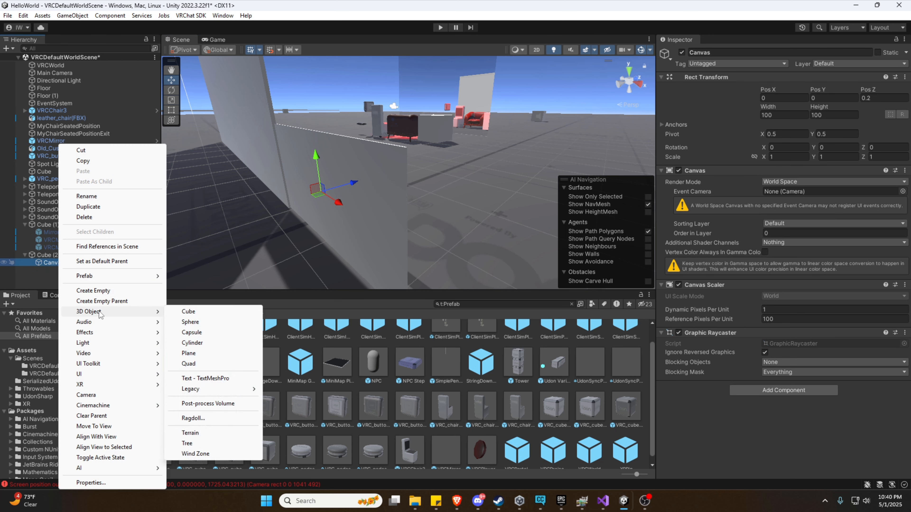
{"action": "mouse_move", "coordinate": [99, 323]}
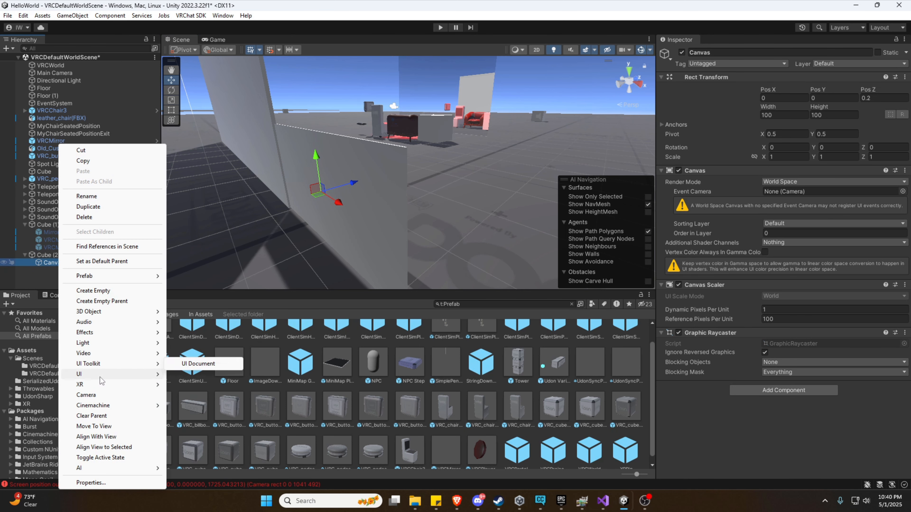
{"action": "mouse_move", "coordinate": [100, 376]}
{"action": "left_click", "coordinate": [204, 257]}
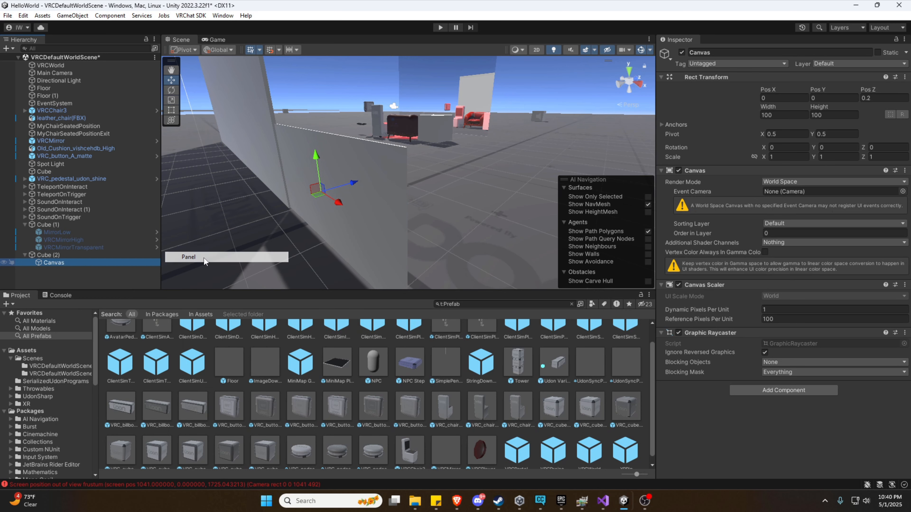
{"action": "left_click", "coordinate": [57, 265]}
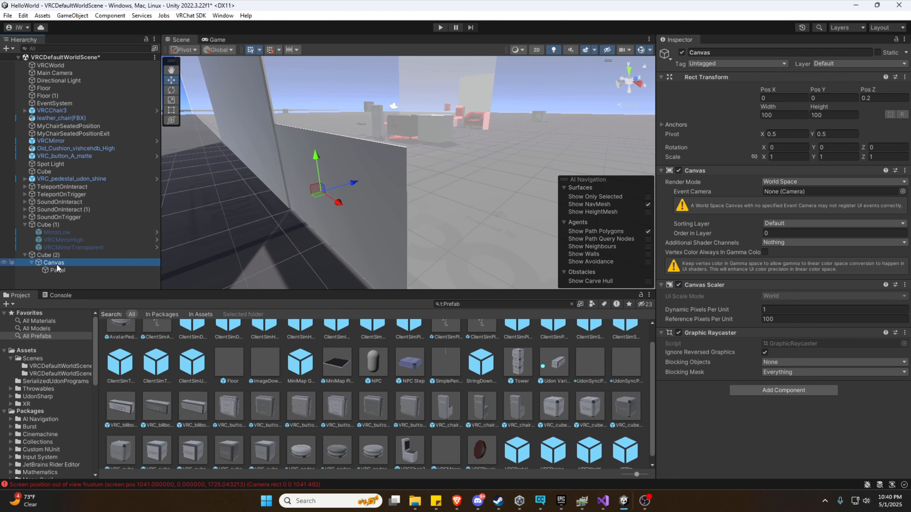
{"action": "left_click_drag", "start_coordinate": [244, 233], "coordinate": [347, 232], "text": "alt"}
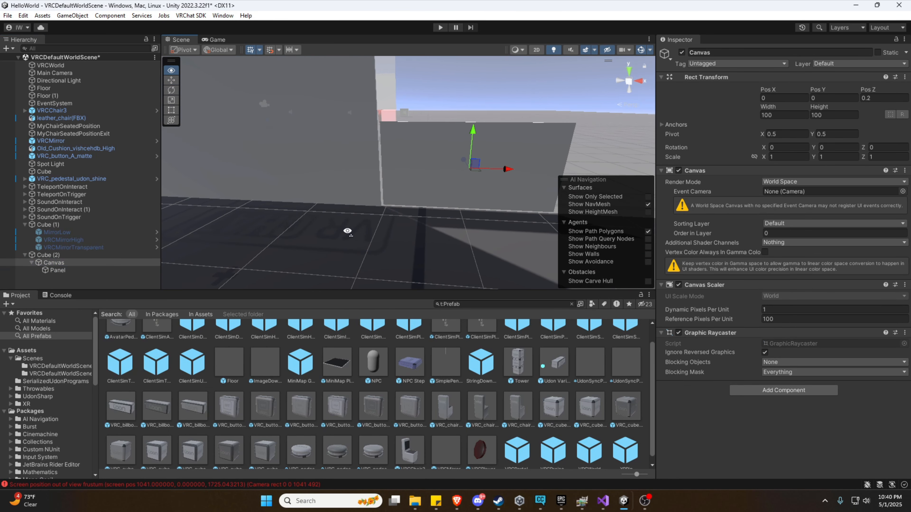
{"action": "key", "text": "d"}
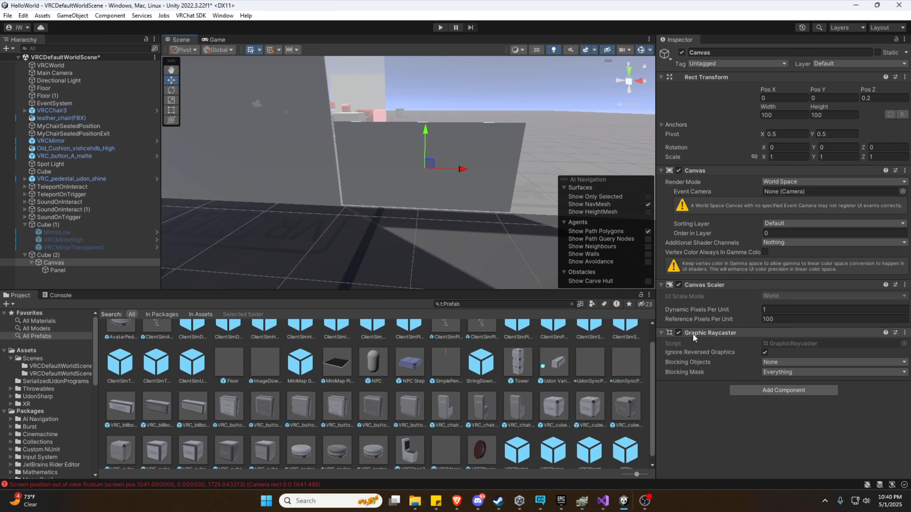
Add a VRC UI Shape component to the Canvas.
{"action": "left_click", "coordinate": [765, 390]}
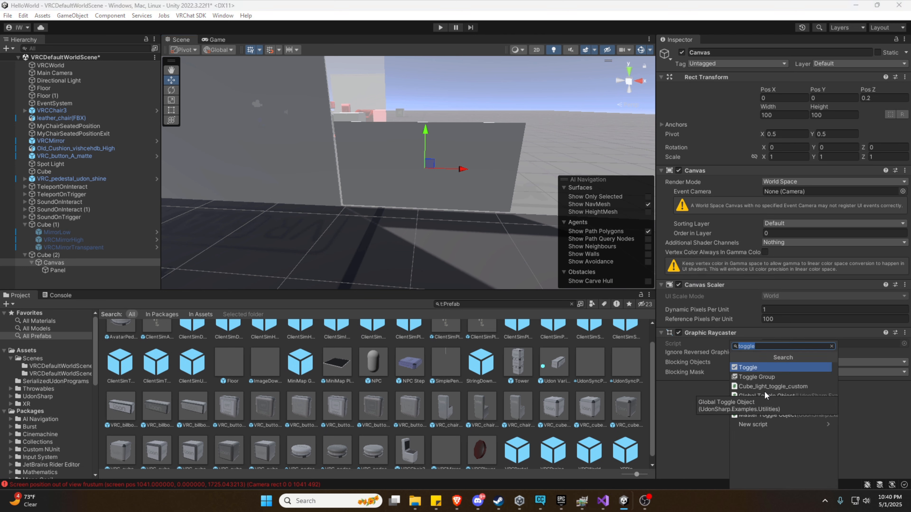
{"action": "left_click", "coordinate": [719, 435]}
{"action": "left_click", "coordinate": [762, 393]}
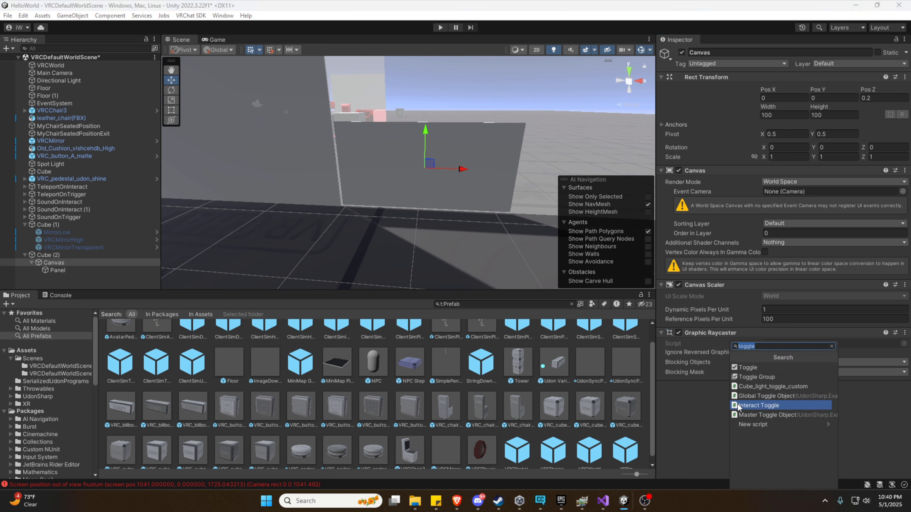
{"action": "type", "text": "vrc"}
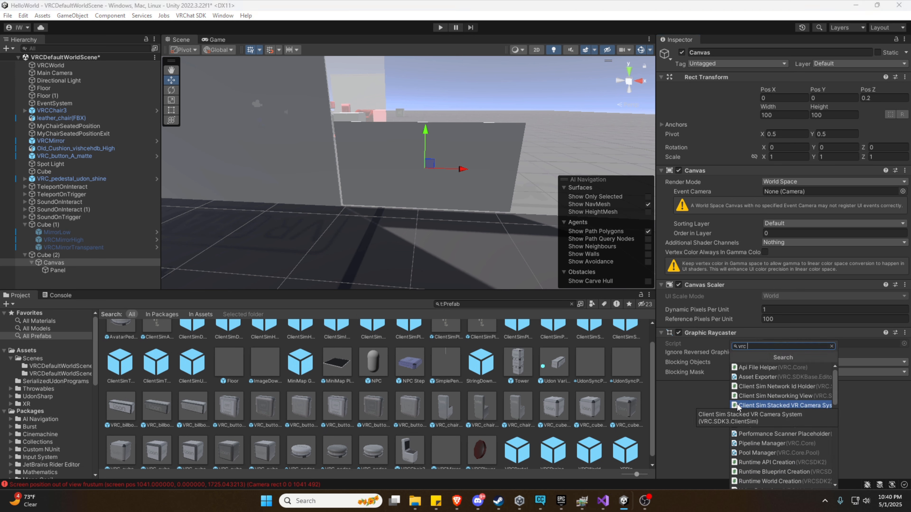
{"action": "type", "text": " ui s"}
{"action": "left_click", "coordinate": [762, 369]}
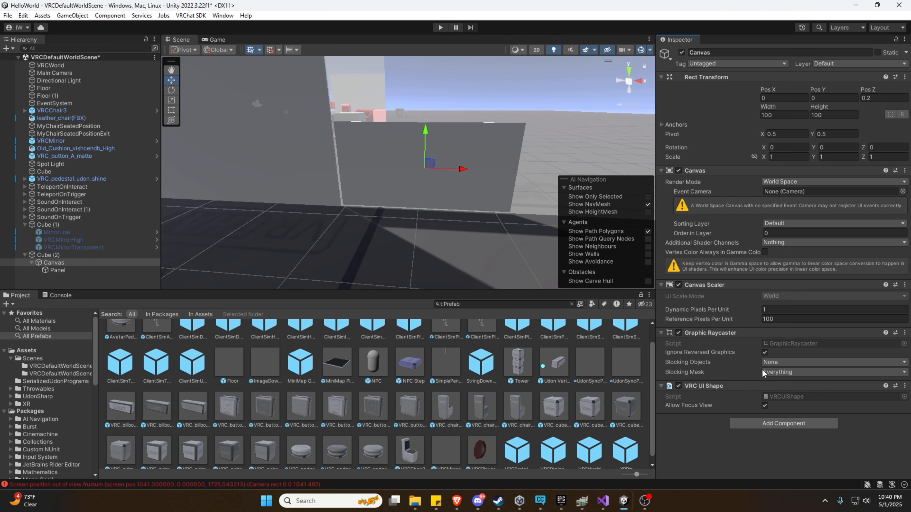
Add a Box Collider to the Canvas, then select the Panel to view its properties.
{"action": "left_click", "coordinate": [753, 424]}
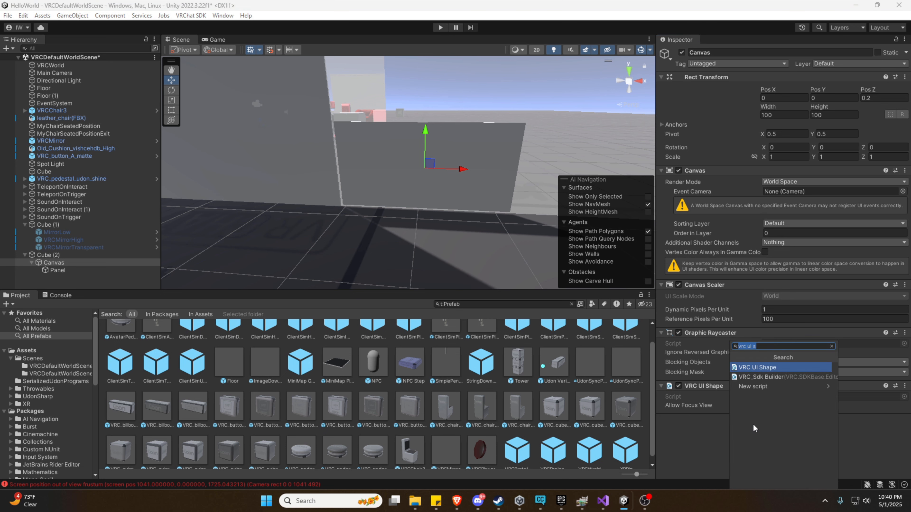
{"action": "type", "text": "box"}
{"action": "key", "text": "Return"}
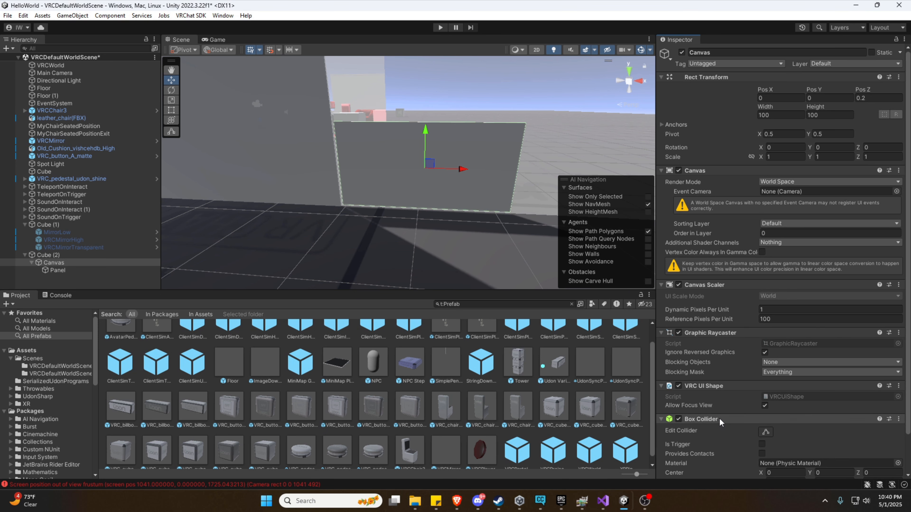
{"action": "scroll", "coordinate": [720, 423], "scroll_direction": "down", "scroll_amount": 3}
{"action": "scroll", "coordinate": [720, 423], "scroll_direction": "up", "scroll_amount": 3}
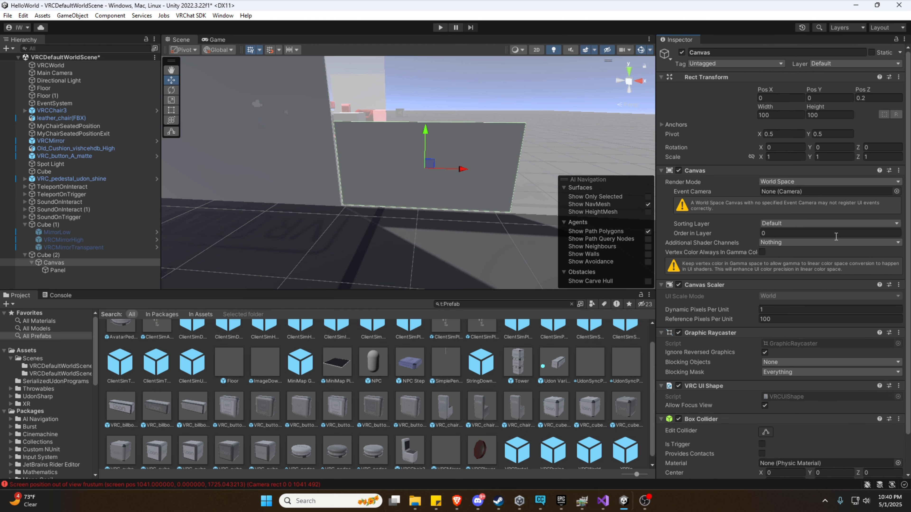
{"action": "left_click", "coordinate": [69, 271]}
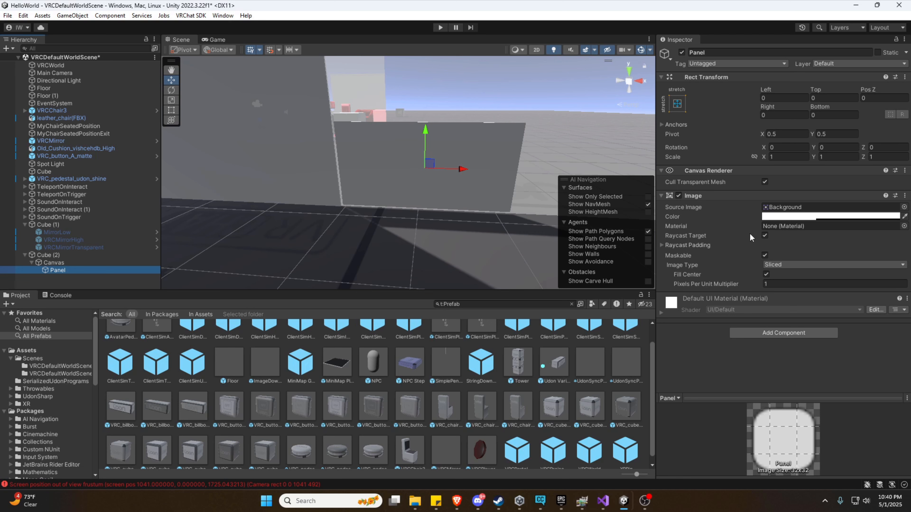
Create a UI Toggle under Cube (2)'s Panel and orbit the view to inspect it.
{"action": "right_click", "coordinate": [57, 269]}
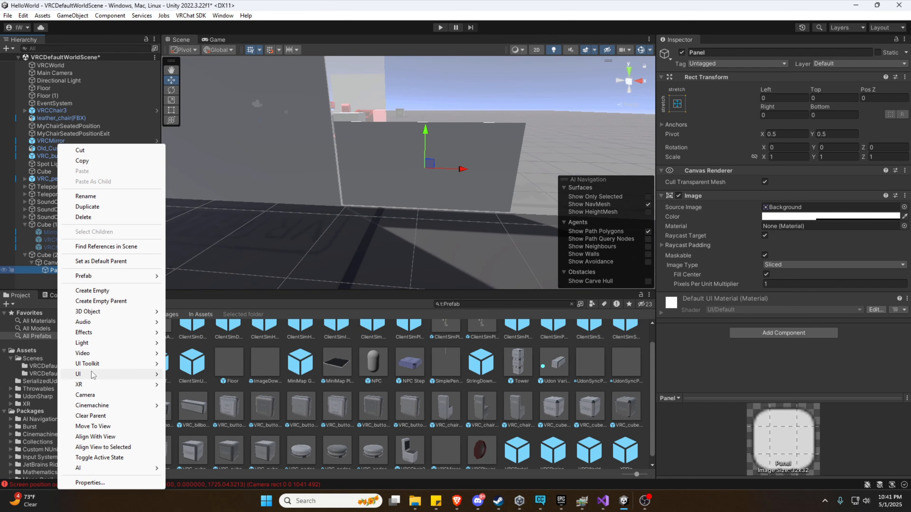
{"action": "mouse_move", "coordinate": [92, 375]}
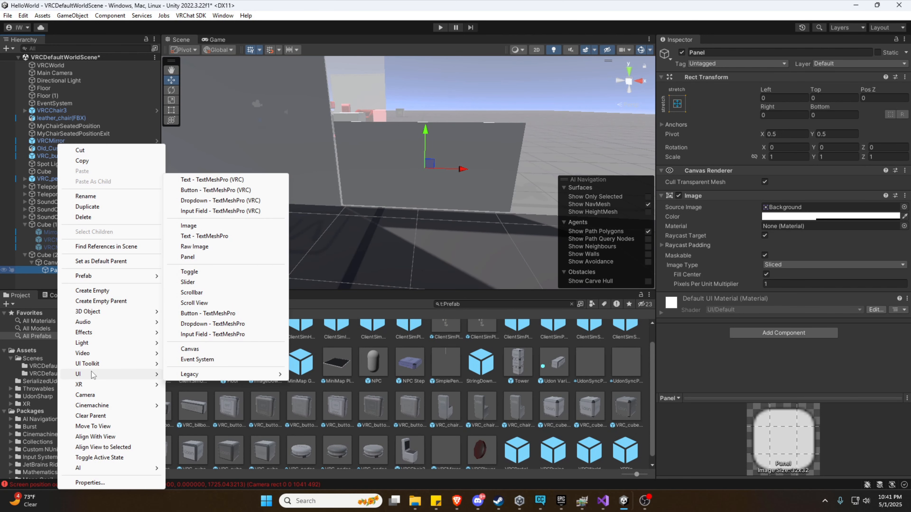
{"action": "left_click", "coordinate": [230, 210]}
{"action": "left_click", "coordinate": [204, 273]}
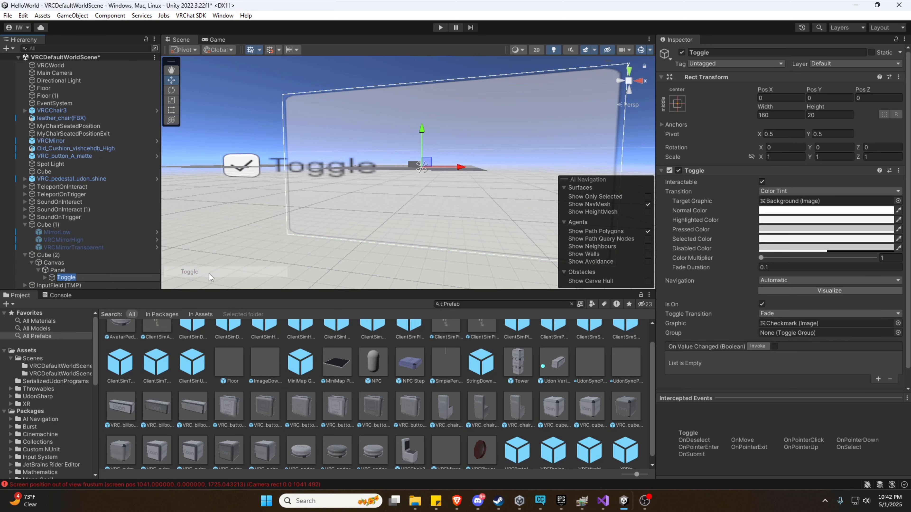
{"action": "right_click_drag", "start_coordinate": [364, 201], "coordinate": [387, 198]}
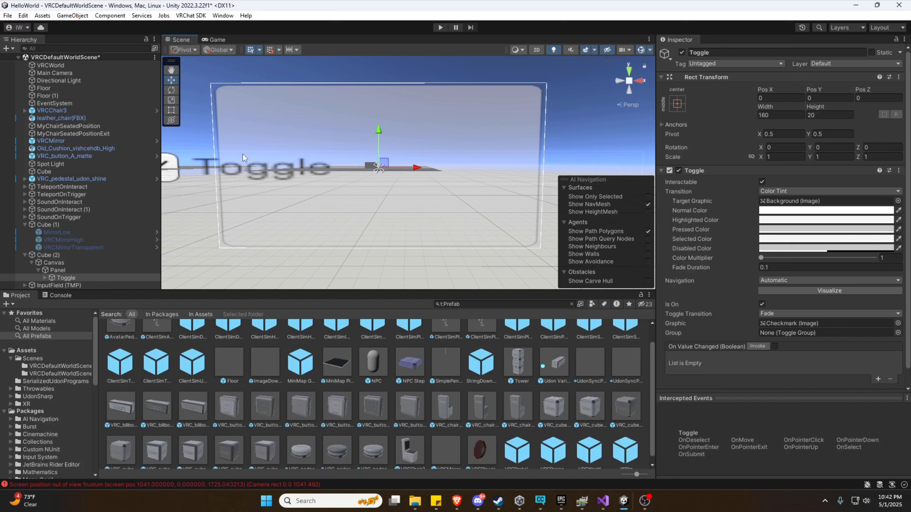
{"action": "right_click_drag", "start_coordinate": [194, 93], "coordinate": [266, 147]}
{"action": "right_click_drag", "start_coordinate": [309, 98], "coordinate": [246, 113]}
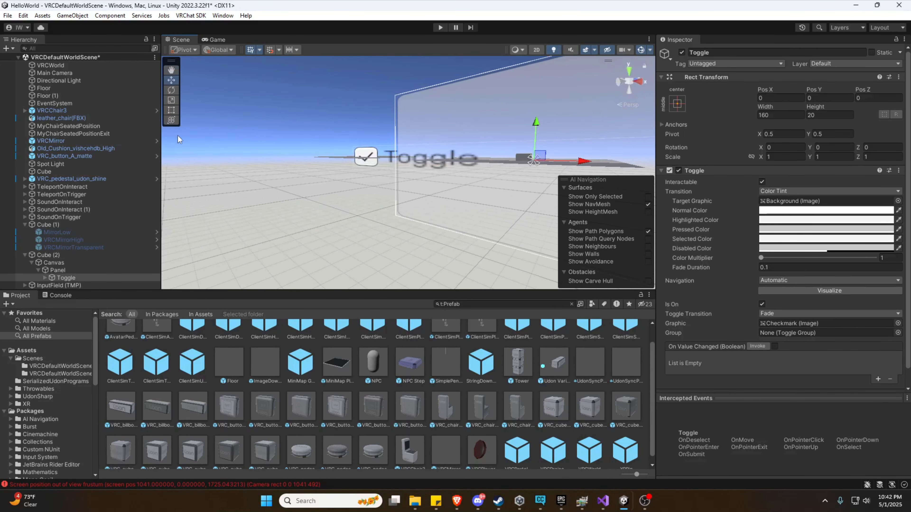
{"action": "right_click_drag", "start_coordinate": [337, 163], "coordinate": [375, 164]}
{"action": "key", "text": "w"}
Scale the Canvas down to about 0.01 with the scale gizmo.
{"action": "left_click", "coordinate": [50, 263]}
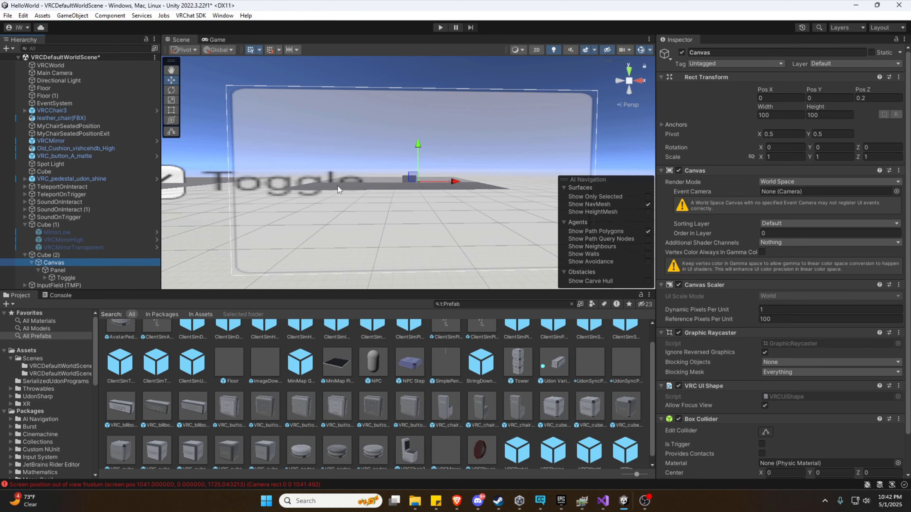
{"action": "right_click_drag", "start_coordinate": [386, 196], "coordinate": [414, 190]}
{"action": "key", "text": "r"}
{"action": "left_click_drag", "start_coordinate": [420, 181], "coordinate": [393, 200]}
{"action": "right_click_drag", "start_coordinate": [399, 204], "coordinate": [421, 220]}
{"action": "key", "text": "w"}
{"action": "key", "text": "f"}
{"action": "left_click_drag", "start_coordinate": [409, 174], "coordinate": [385, 187]}
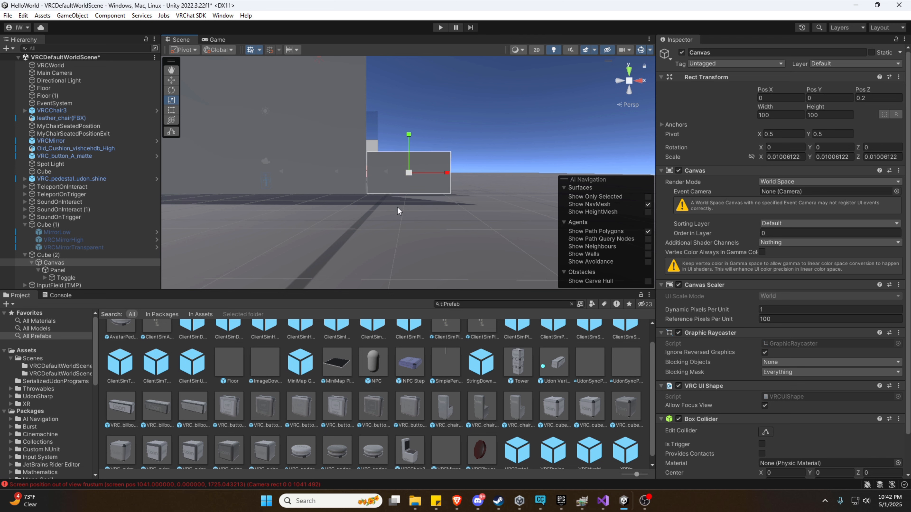
{"action": "right_click_drag", "start_coordinate": [397, 206], "coordinate": [340, 211]}
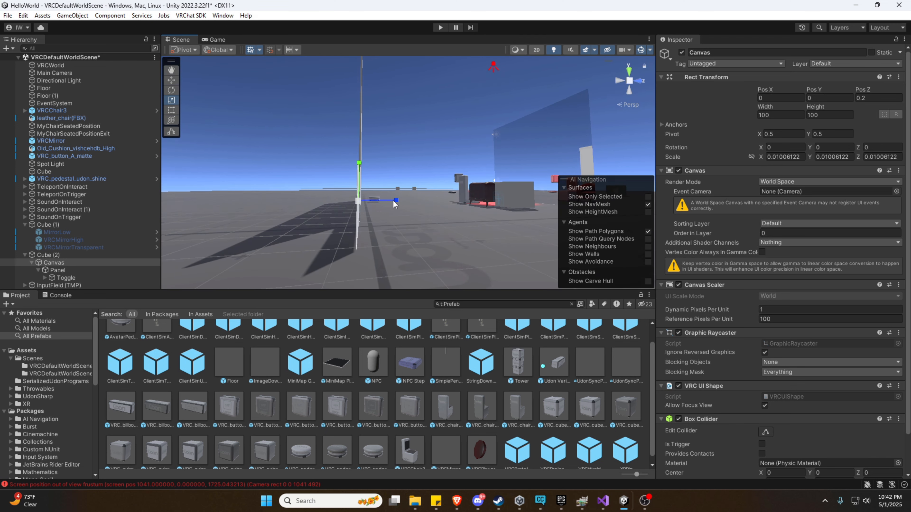
{"action": "mouse_move", "coordinate": [393, 201]}
{"action": "right_mouse_down"}
{"action": "mouse_move", "coordinate": [456, 204]}
{"action": "mouse_move", "coordinate": [368, 224]}
{"action": "mouse_move", "coordinate": [438, 225]}
{"action": "mouse_move", "coordinate": [387, 212]}
{"action": "right_mouse_up"}
Move the Canvas forward to Pos Z -2, settling it at Pos X 0.007.
{"action": "key", "text": "w"}
{"action": "left_click_drag", "start_coordinate": [439, 187], "coordinate": [437, 187]}
{"action": "right_click_drag", "start_coordinate": [437, 187], "coordinate": [639, 213]}
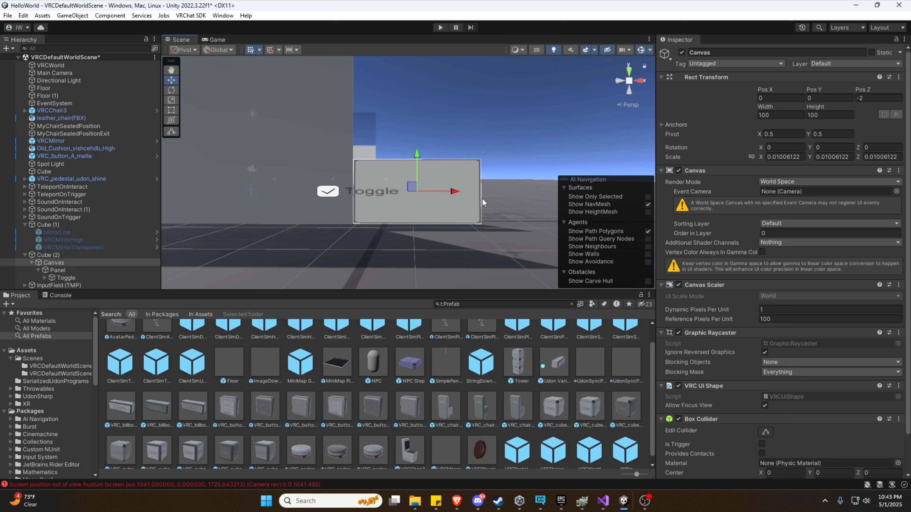
{"action": "mouse_move", "coordinate": [454, 191]}
{"action": "left_mouse_down"}
{"action": "mouse_move", "coordinate": [462, 191]}
{"action": "mouse_move", "coordinate": [455, 197]}
{"action": "left_mouse_up"}
{"action": "key", "text": "w"}
{"action": "right_click_drag", "start_coordinate": [348, 245], "coordinate": [410, 236]}
{"action": "key", "text": "s"}
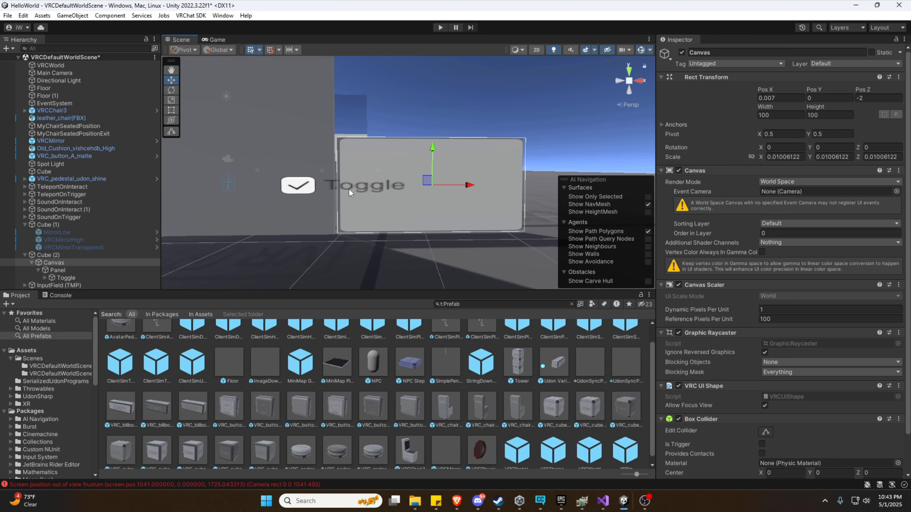
Import the TMP Essential Resources package from Window > TextMeshPro.
{"action": "left_click", "coordinate": [785, 317]}
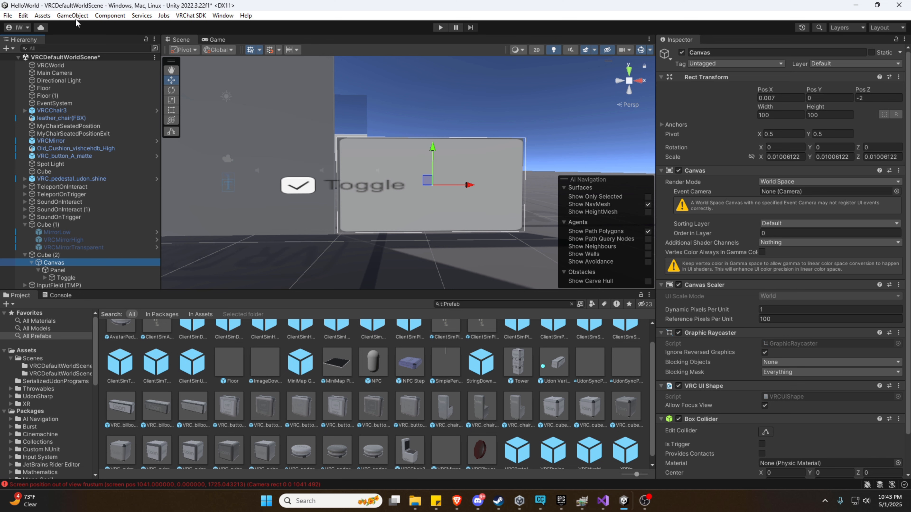
{"action": "left_click", "coordinate": [42, 16]}
{"action": "mouse_move", "coordinate": [118, 137]}
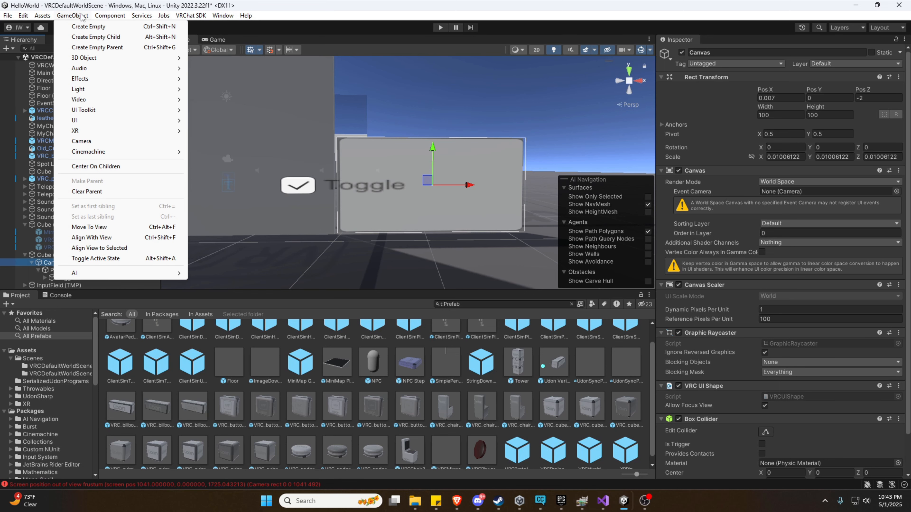
{"action": "mouse_move", "coordinate": [103, 19]}
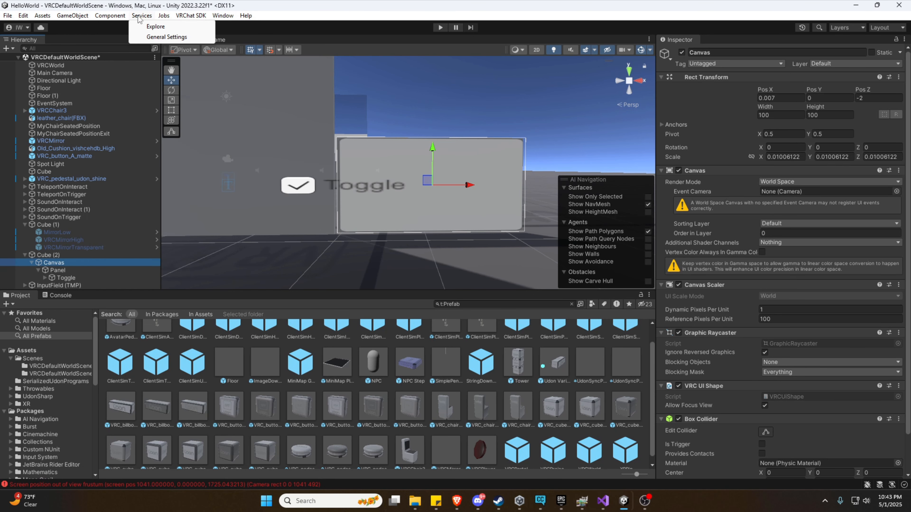
{"action": "mouse_move", "coordinate": [222, 15]}
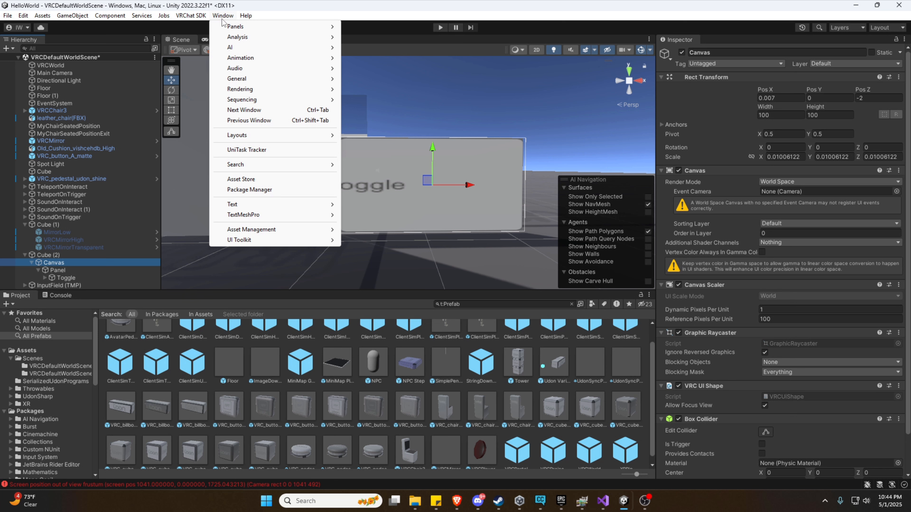
{"action": "mouse_move", "coordinate": [250, 217]}
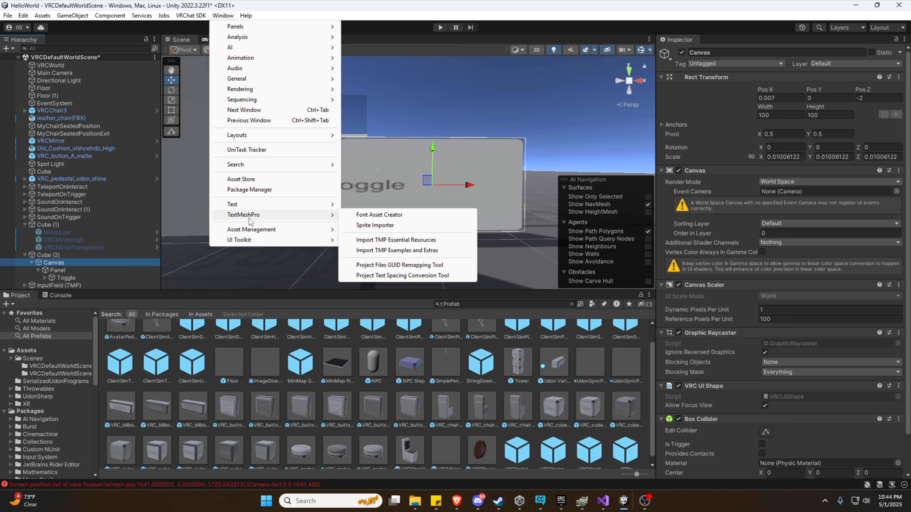
{"action": "left_click", "coordinate": [376, 240]}
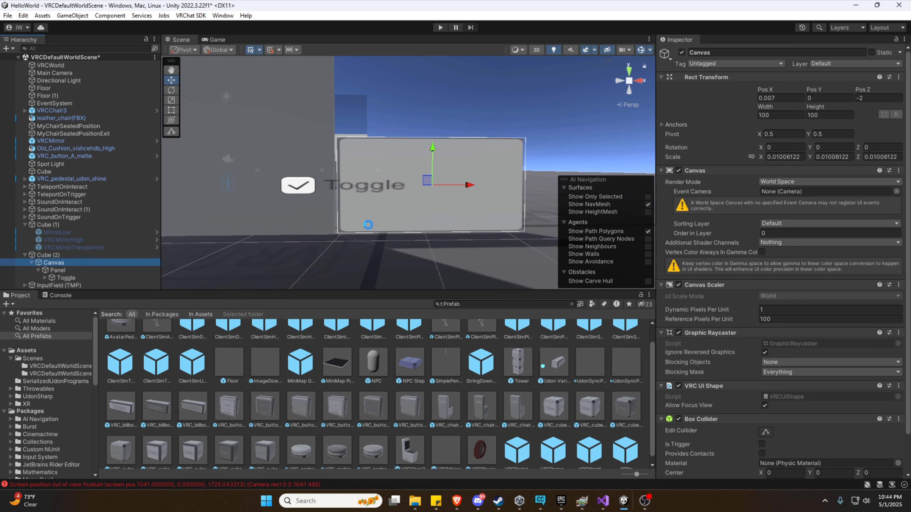
{"action": "left_click", "coordinate": [153, 267]}
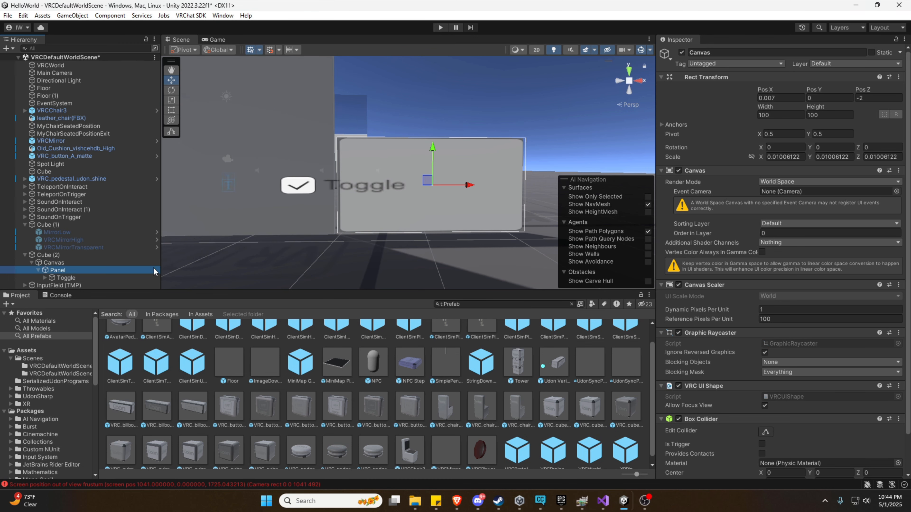
Change the Canvas Scaler's Dynamic Pixels Per Unit from 1 to 10, comparing label sharpness.
{"action": "left_click", "coordinate": [154, 269]}
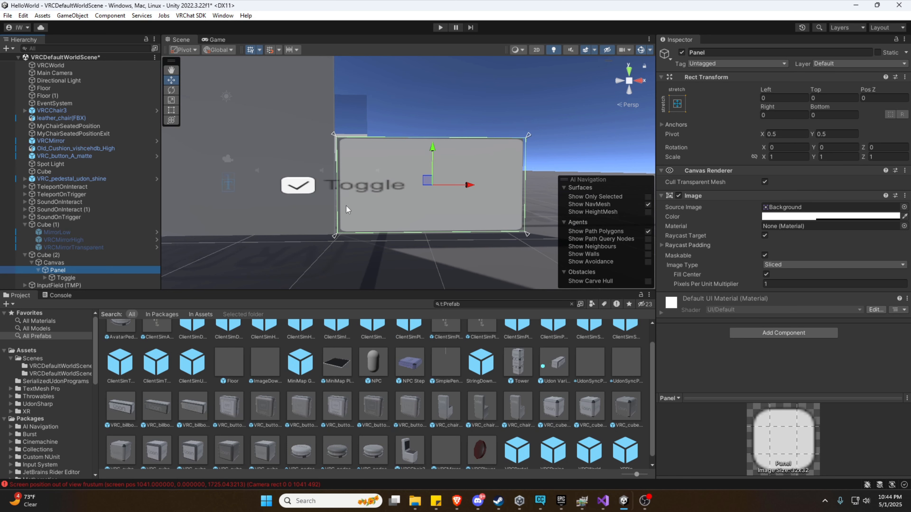
{"action": "right_click_drag", "start_coordinate": [377, 206], "coordinate": [380, 211]}
{"action": "key", "text": "w"}
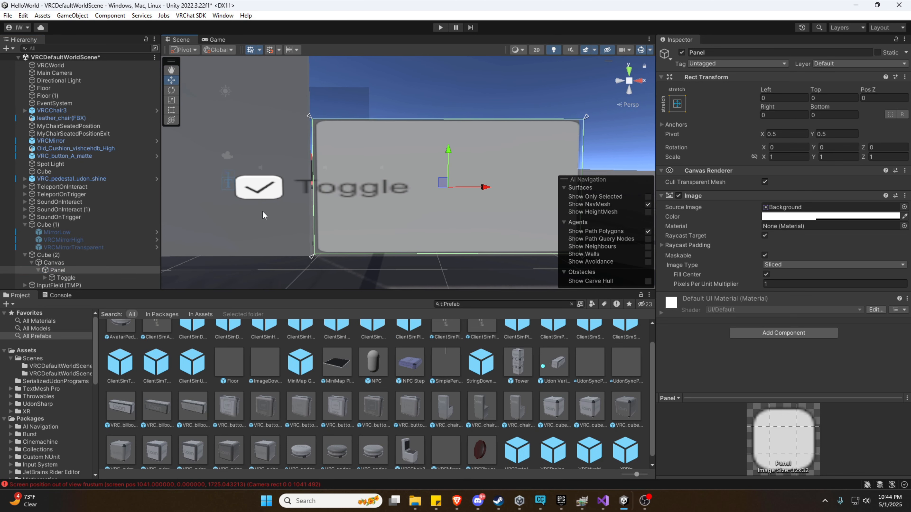
{"action": "left_click", "coordinate": [72, 262]}
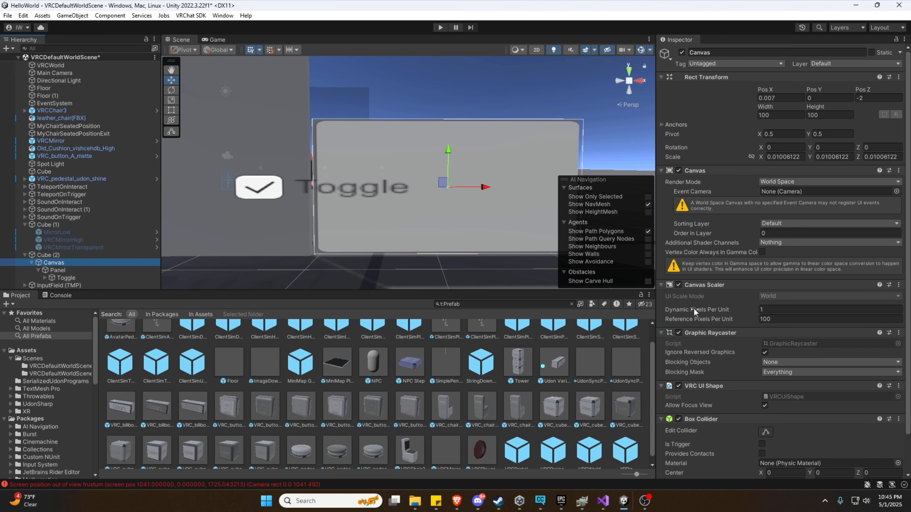
{"action": "left_click", "coordinate": [777, 310]}
{"action": "type", "text": "0"}
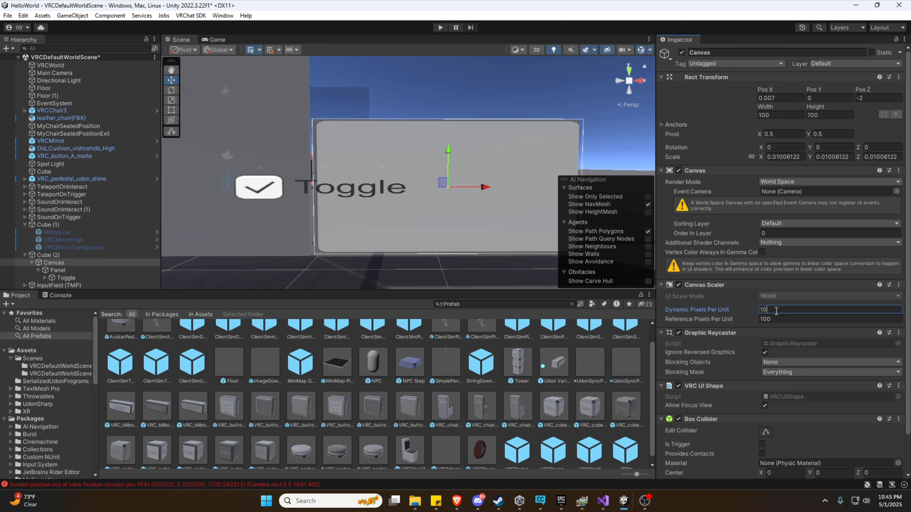
{"action": "key", "text": "BackSpace"}
{"action": "type", "text": "0"}
{"action": "key", "text": "BackSpace"}
{"action": "type", "text": "0"}
{"action": "key", "text": "BackSpace"}
{"action": "type", "text": "0"}
{"action": "key", "text": "BackSpace"}
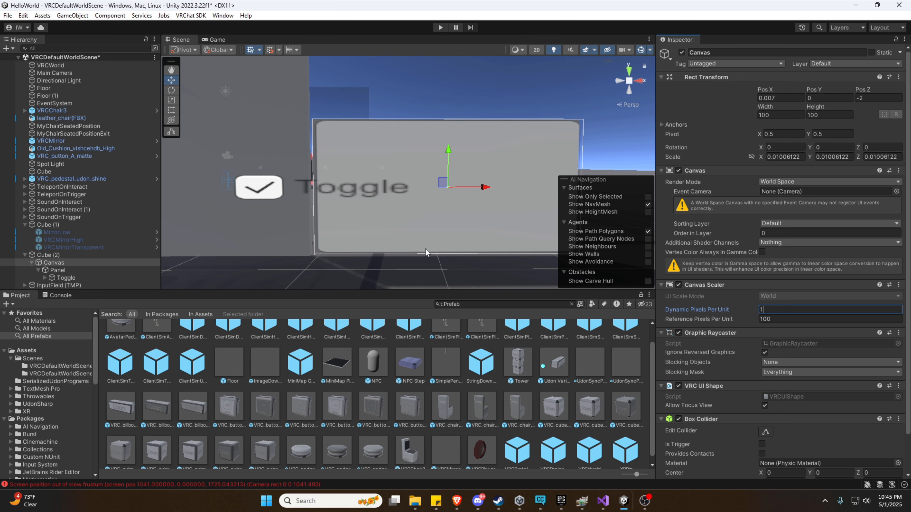
{"action": "type", "text": "0"}
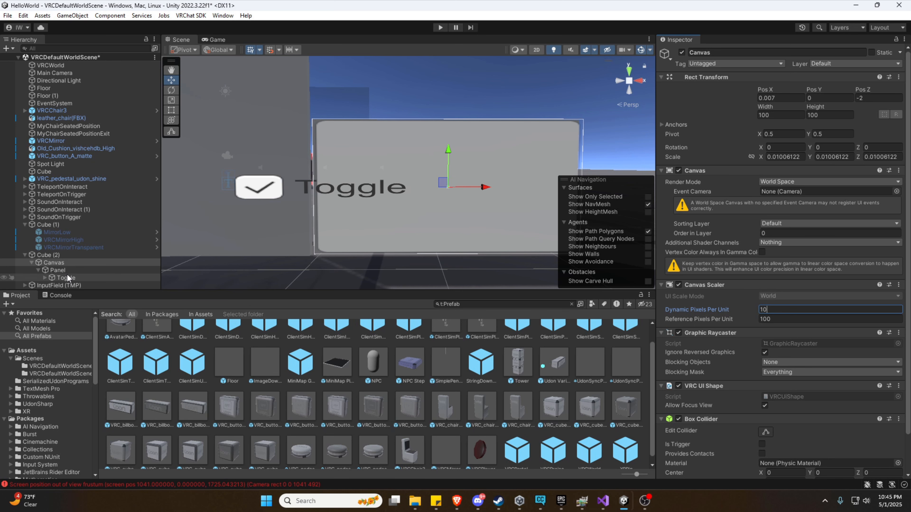
{"action": "left_click", "coordinate": [74, 276]}
Shrink the Toggle to about 0.6 scale with the scale gizmo.
{"action": "left_click_drag", "start_coordinate": [489, 186], "coordinate": [564, 193]}
{"action": "right_click_drag", "start_coordinate": [564, 190], "coordinate": [549, 187]}
{"action": "key", "text": "d"}
{"action": "key", "text": "r"}
{"action": "left_click_drag", "start_coordinate": [430, 192], "coordinate": [298, 208]}
Move the Toggle to the panel's upper left, raising it to Pos Y 13.3.
{"action": "key", "text": "w"}
{"action": "key", "text": "a"}
{"action": "mouse_move", "coordinate": [309, 224]}
{"action": "right_mouse_down"}
{"action": "mouse_move", "coordinate": [327, 224]}
{"action": "mouse_move", "coordinate": [316, 219]}
{"action": "right_mouse_up"}
{"action": "key", "text": "d"}
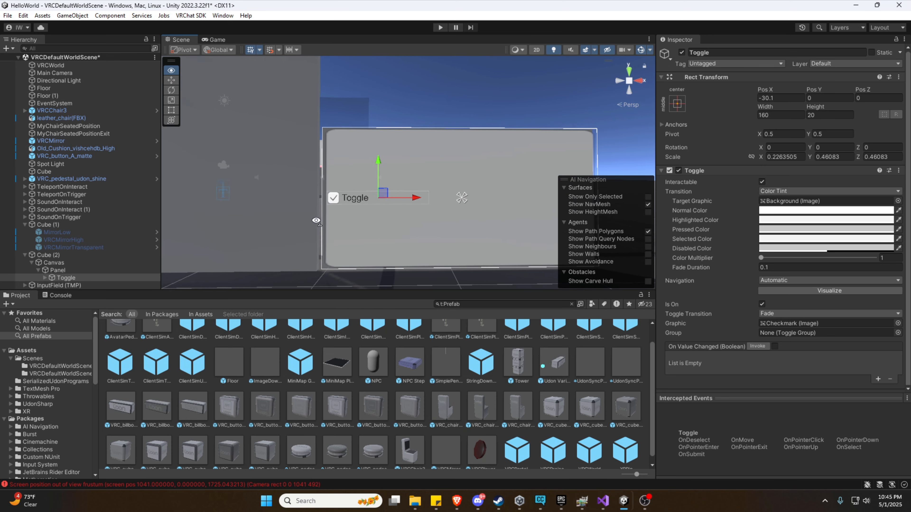
{"action": "left_click_drag", "start_coordinate": [384, 162], "coordinate": [386, 144]}
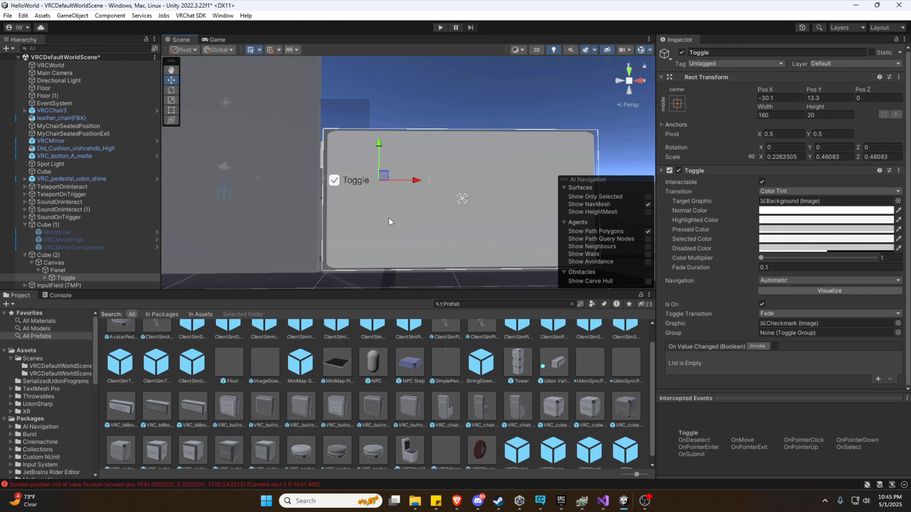
{"action": "key", "text": "w"}
{"action": "right_click_drag", "start_coordinate": [388, 218], "coordinate": [378, 235]}
{"action": "key", "text": "s"}
{"action": "key", "text": "w"}
{"action": "key", "text": "s"}
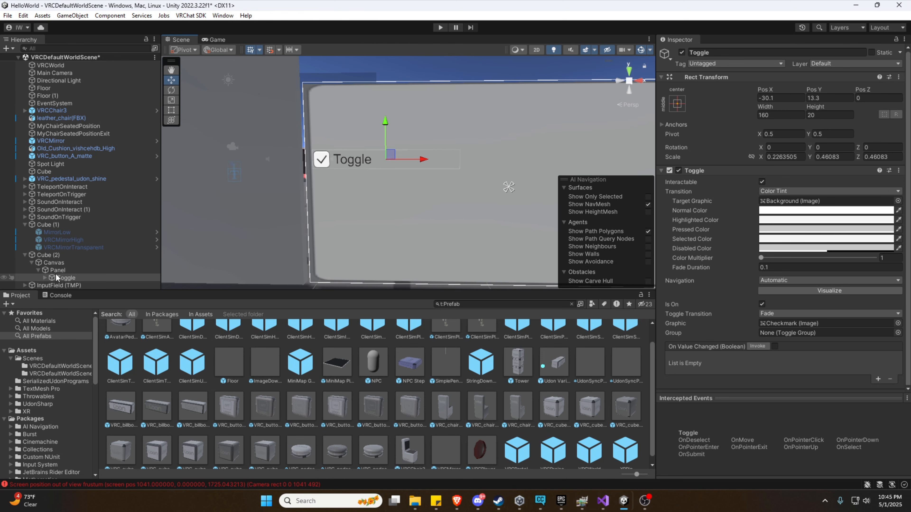
{"action": "left_click", "coordinate": [66, 279]}
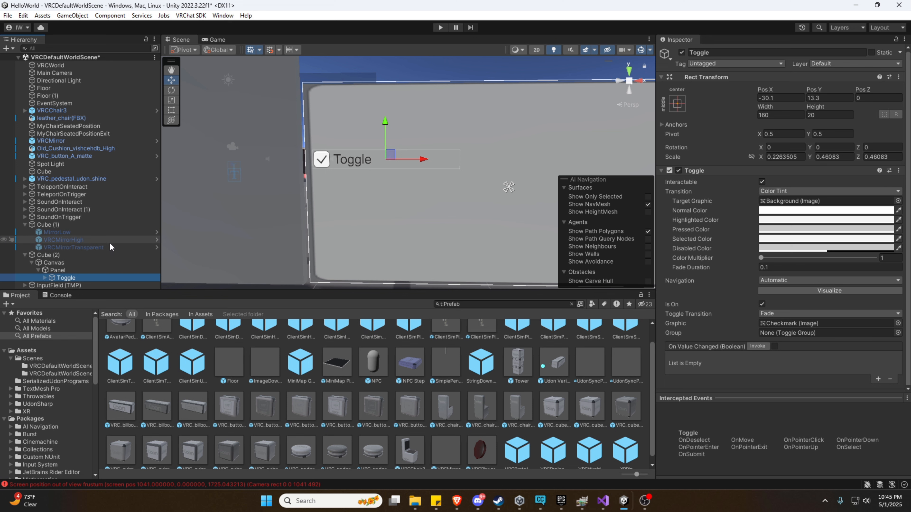
Duplicate the toggle and rename the original toggle to ToggleOff.
{"action": "key", "text": "ctrl+d"}
{"action": "key", "text": "ctrl+d"}
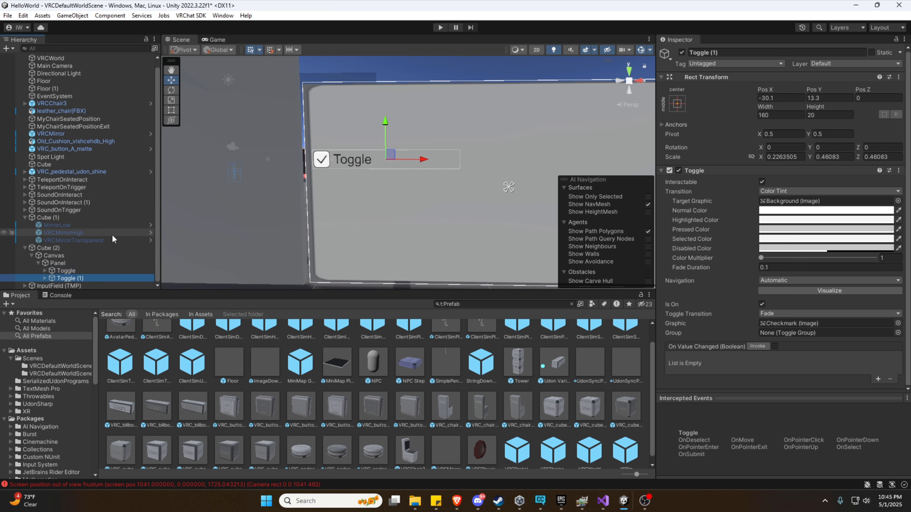
{"action": "key", "text": "ctrl+d"}
{"action": "left_click", "coordinate": [80, 265]}
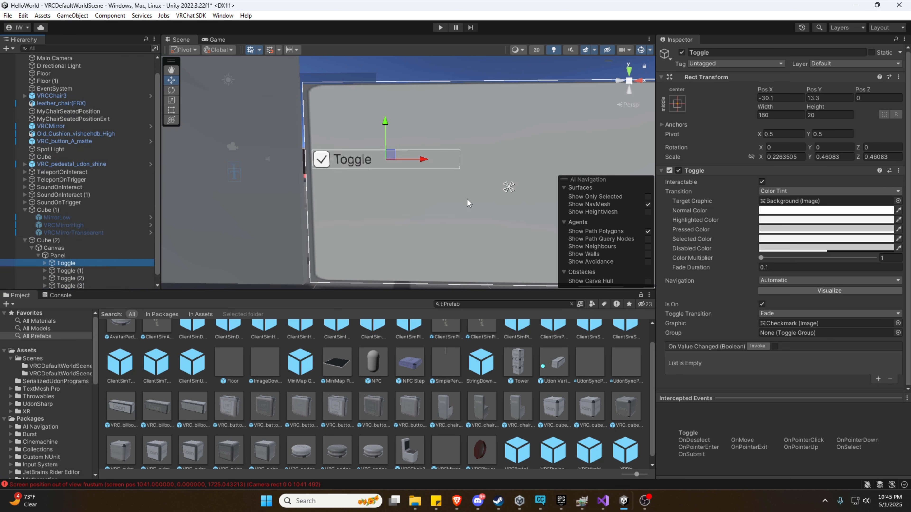
{"action": "left_click", "coordinate": [726, 52]}
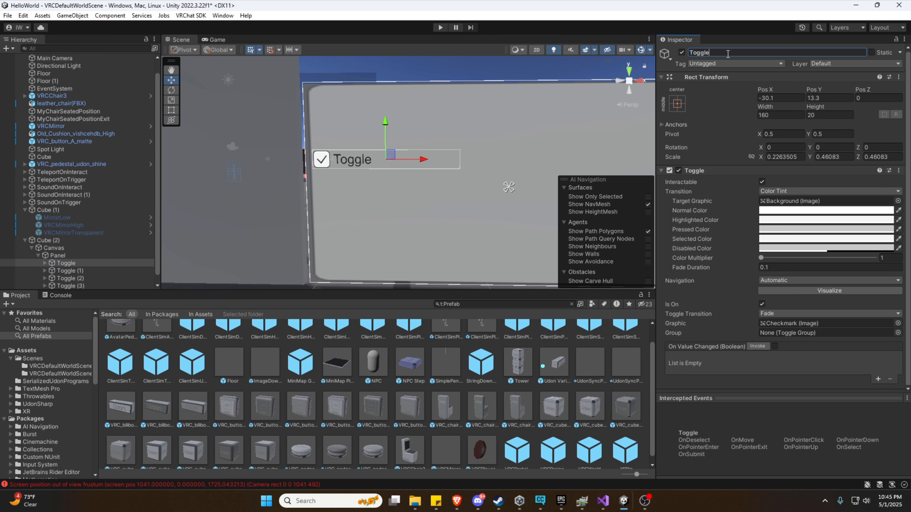
{"action": "type", "text": "Mirror"}
{"action": "key", "text": "Return"}
{"action": "left_click_drag", "start_coordinate": [730, 53], "coordinate": [689, 52]}
{"action": "type", "text": "M"}
{"action": "key", "text": "BackSpace"}
{"action": "key", "text": "BackSpace"}
{"action": "key", "text": "BackSpace"}
{"action": "key", "text": "BackSpace"}
{"action": "key", "text": "BackSpace"}
{"action": "type", "text": "Mirror O"}
{"action": "type", "text": "f"}
{"action": "key", "text": "ctrl+a"}
{"action": "type", "text": "ToggleOf"}
Change the ToggleOff label text to 'Toggle Off'.
{"action": "left_click", "coordinate": [43, 263]}
{"action": "left_click", "coordinate": [76, 275]}
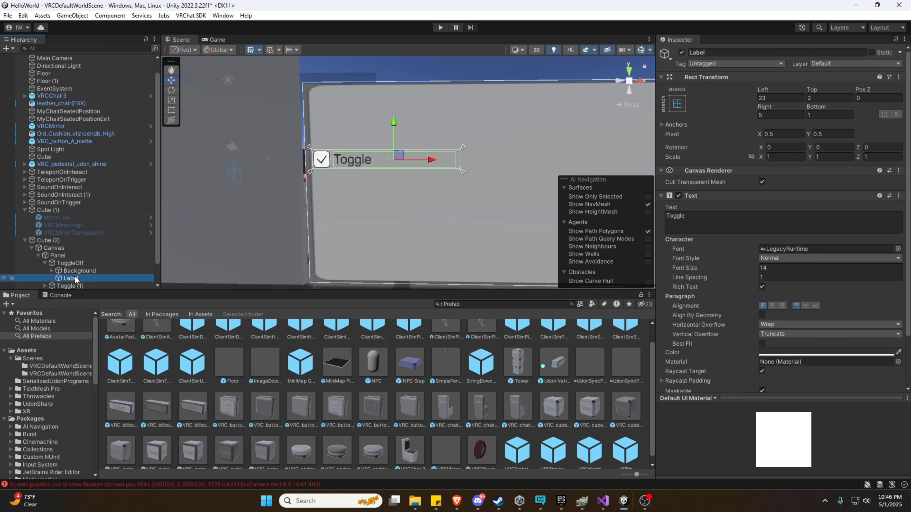
{"action": "left_click", "coordinate": [710, 217]}
{"action": "left_click", "coordinate": [717, 215]}
{"action": "type", "text": "Off"}
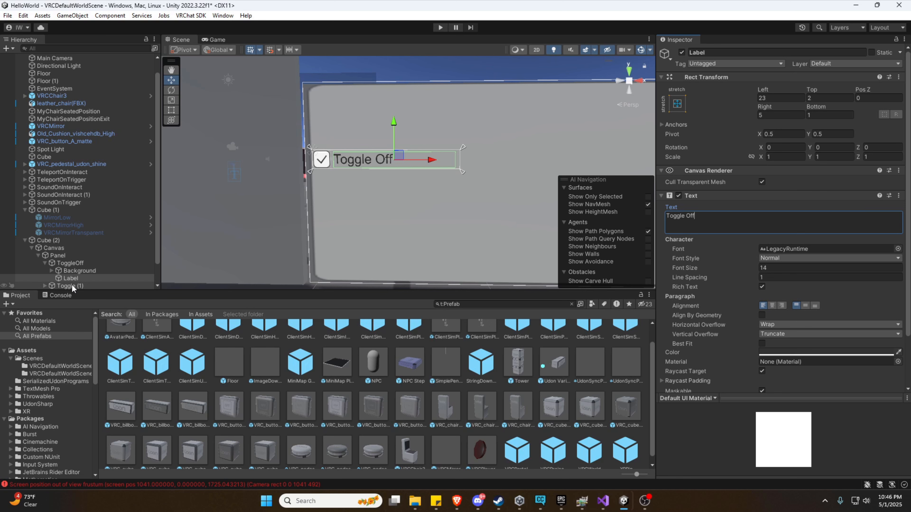
Change the second toggle's label text to 'Toggle Low'.
{"action": "left_click", "coordinate": [68, 264]}
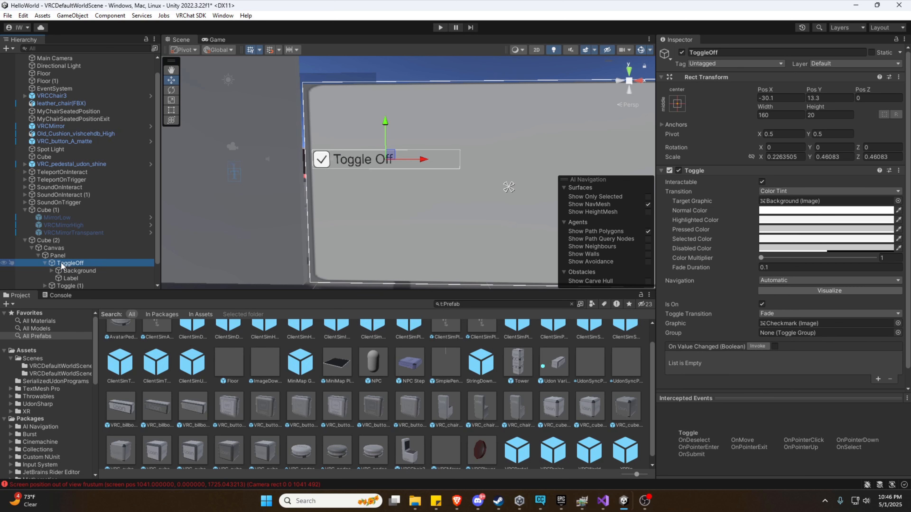
{"action": "left_click", "coordinate": [71, 278]}
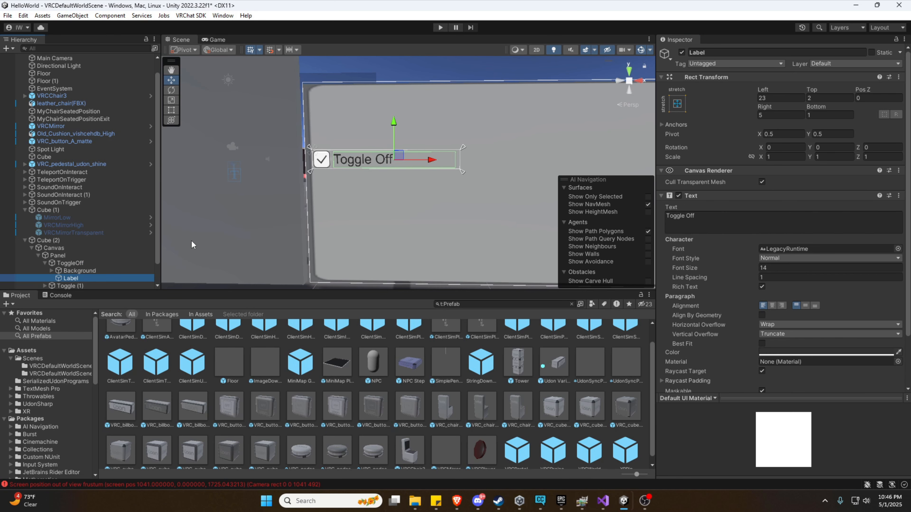
{"action": "scroll", "coordinate": [71, 243], "scroll_direction": "down", "scroll_amount": 1}
{"action": "left_click", "coordinate": [45, 263]}
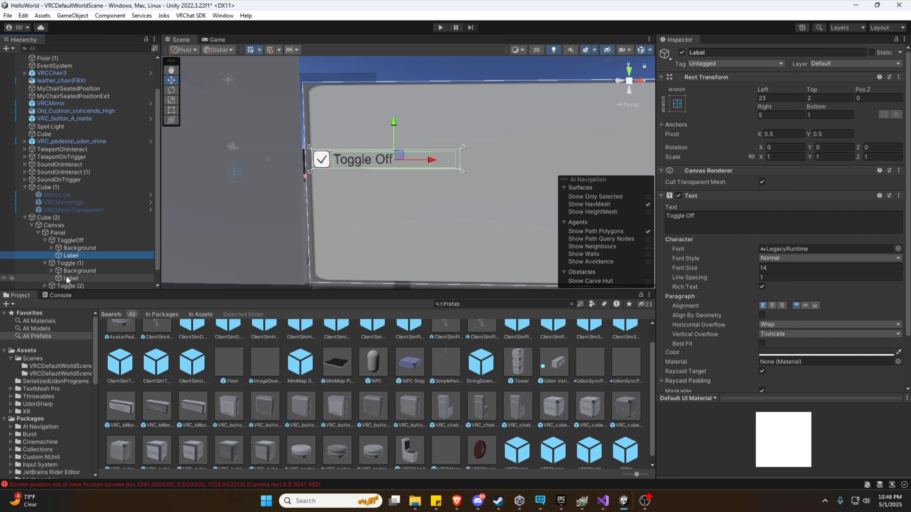
{"action": "left_click", "coordinate": [68, 279]}
{"action": "left_click", "coordinate": [705, 221]}
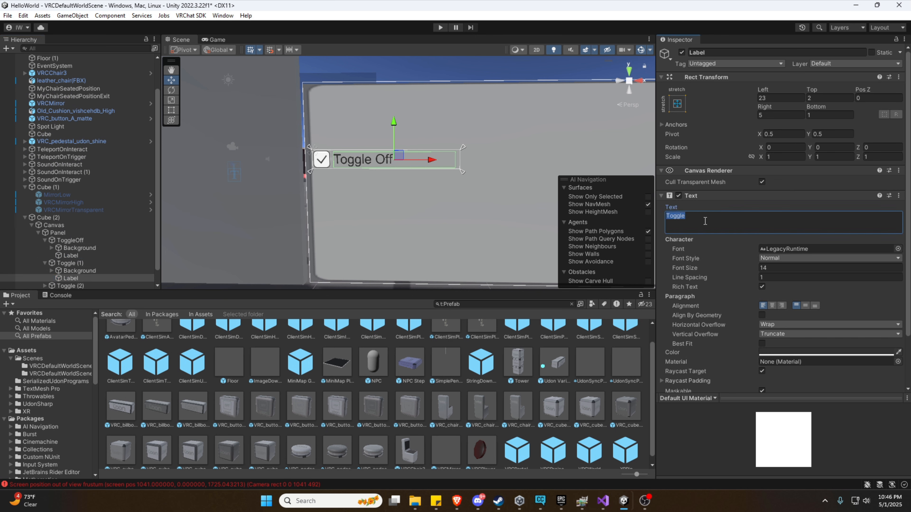
{"action": "left_click", "coordinate": [712, 222]}
{"action": "type", "text": "Low"}
{"action": "left_click_drag", "start_coordinate": [394, 124], "coordinate": [387, 145]}
Keep the second toggle as ToggleLow, move the third below it and name it Toggle High.
{"action": "left_click", "coordinate": [68, 263]}
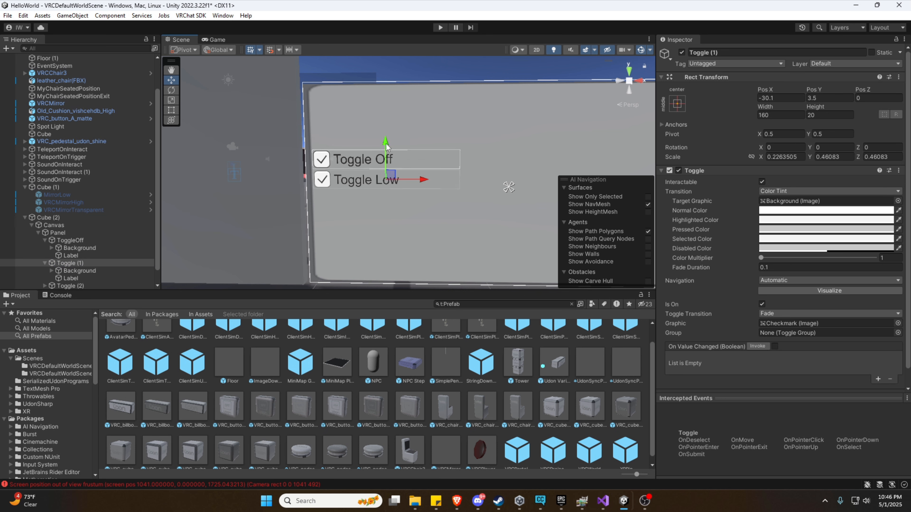
{"action": "left_click", "coordinate": [736, 52]}
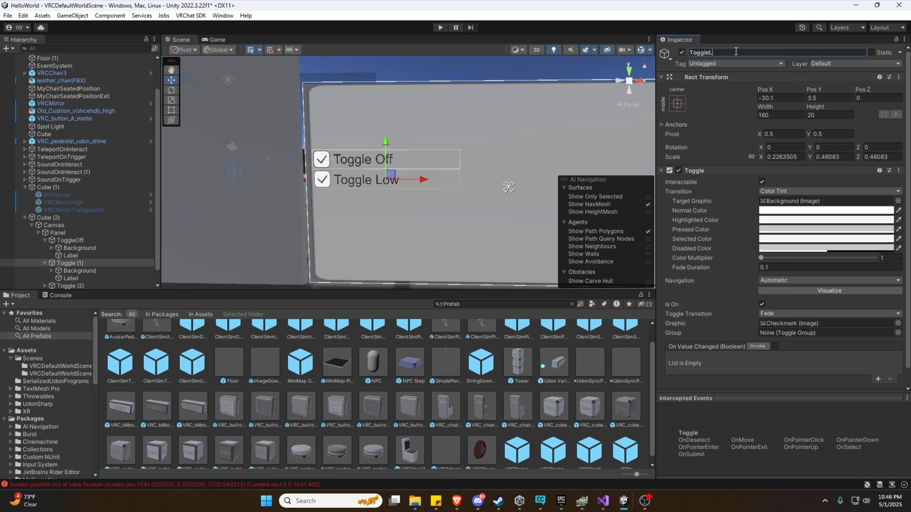
{"action": "scroll", "coordinate": [82, 274], "scroll_direction": "down", "scroll_amount": 1}
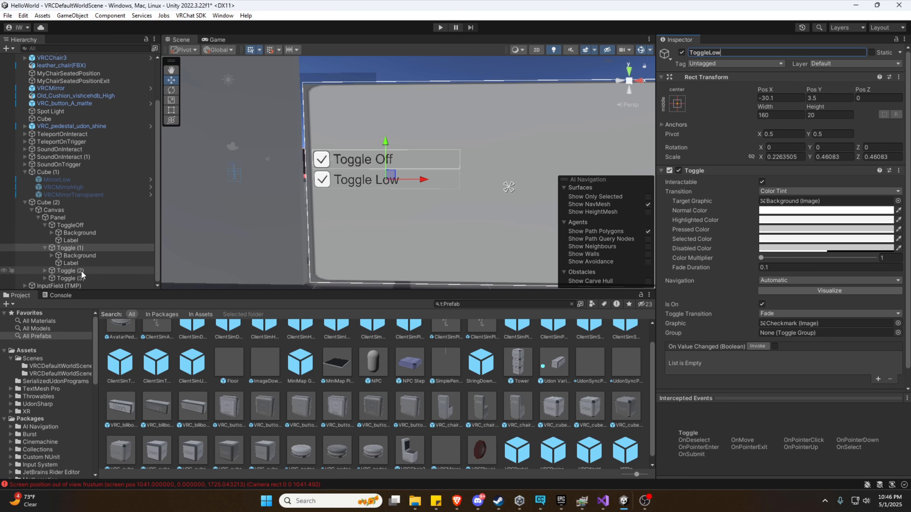
{"action": "left_click", "coordinate": [66, 273]}
{"action": "left_click_drag", "start_coordinate": [386, 127], "coordinate": [387, 166]}
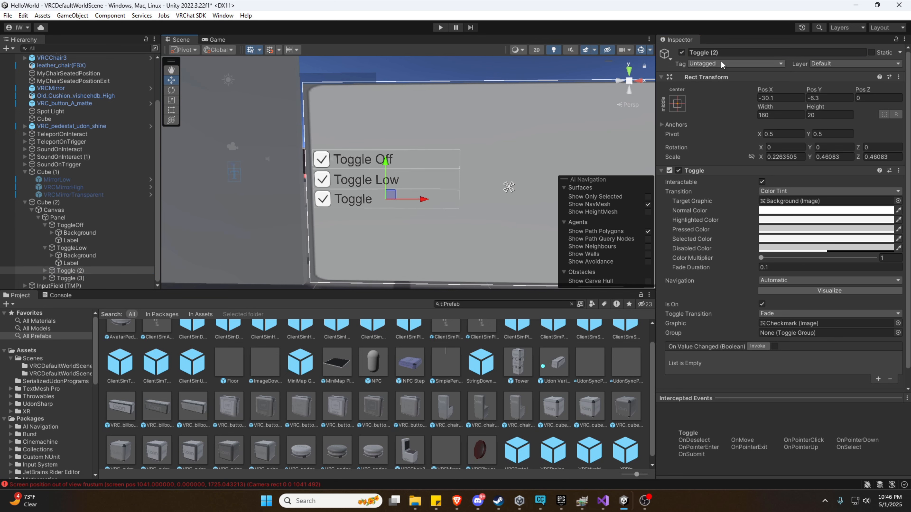
{"action": "left_click", "coordinate": [724, 53]}
{"action": "left_click", "coordinate": [725, 52]}
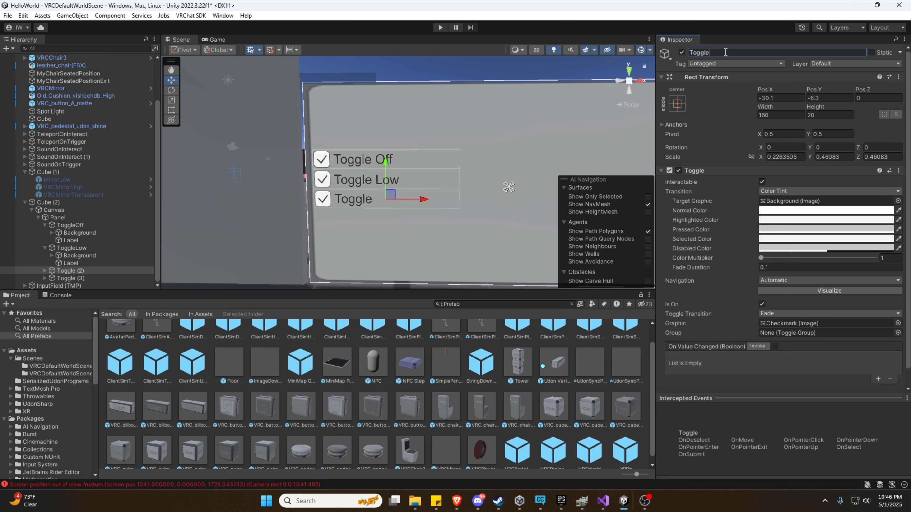
{"action": "type", "text": "High"}
{"action": "left_click", "coordinate": [53, 272]}
Label the third toggle 'Toggle High' and correct its object name to ToggleHigh.
{"action": "left_click", "coordinate": [45, 271]}
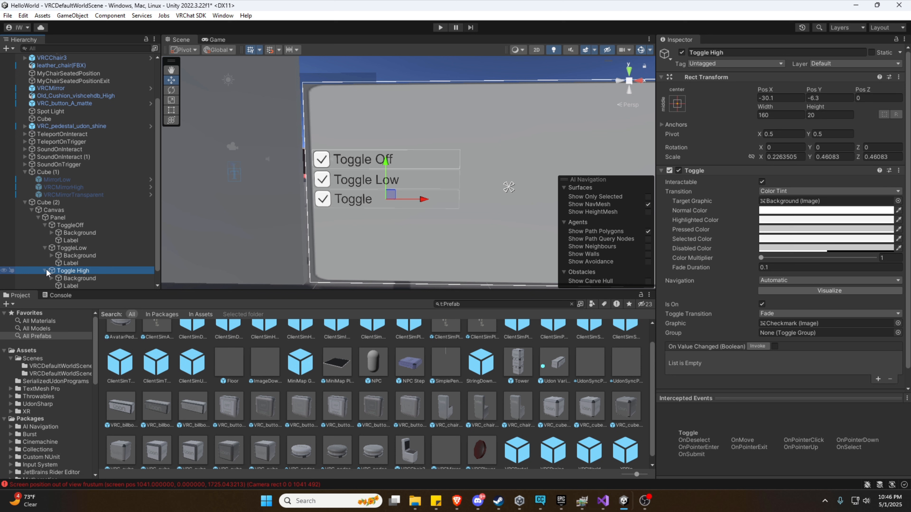
{"action": "left_click", "coordinate": [71, 285]}
{"action": "left_click", "coordinate": [706, 215]}
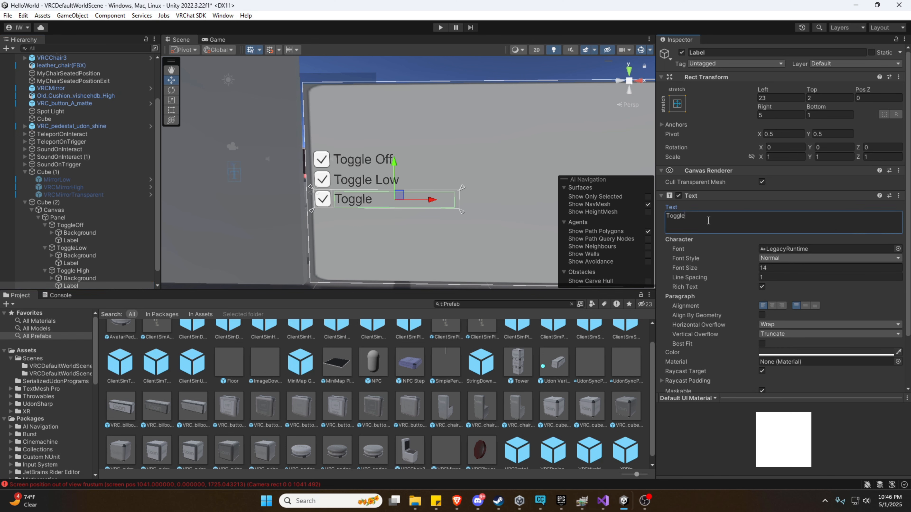
{"action": "type", "text": "High"}
{"action": "scroll", "coordinate": [73, 253], "scroll_direction": "down", "scroll_amount": 1}
{"action": "left_click", "coordinate": [73, 256]}
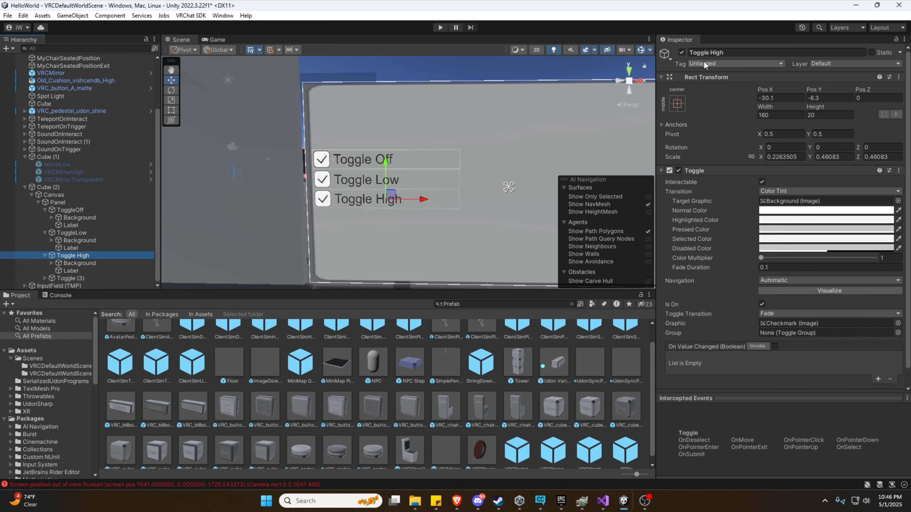
{"action": "left_click", "coordinate": [709, 52]}
{"action": "key", "text": "BackSpace"}
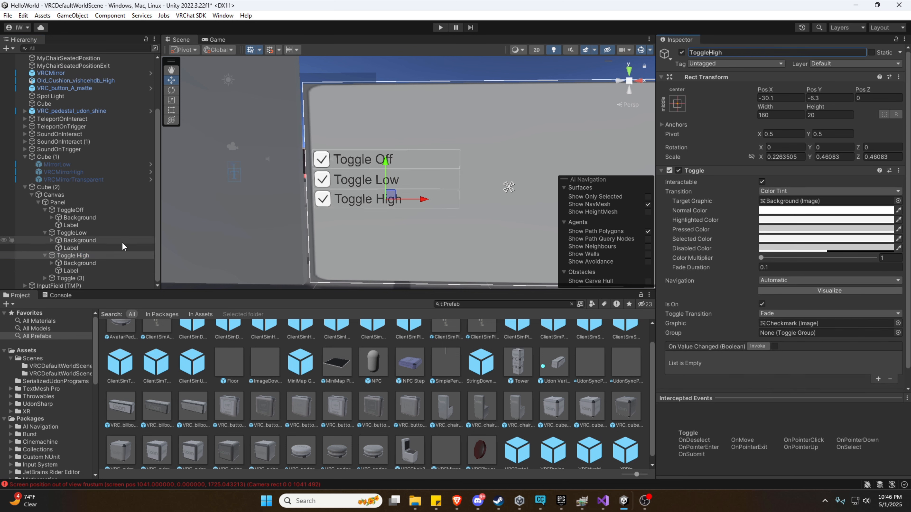
{"action": "left_click", "coordinate": [75, 249]}
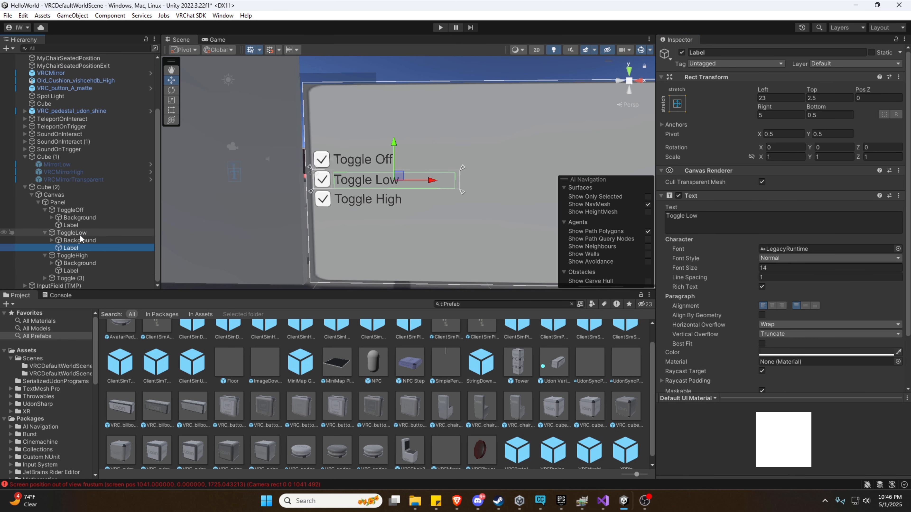
Rename the fourth toggle ToggleTransparent and set its label to 'Toggle Transparent'.
{"action": "left_click", "coordinate": [45, 279]}
{"action": "scroll", "coordinate": [74, 256], "scroll_direction": "down", "scroll_amount": 1}
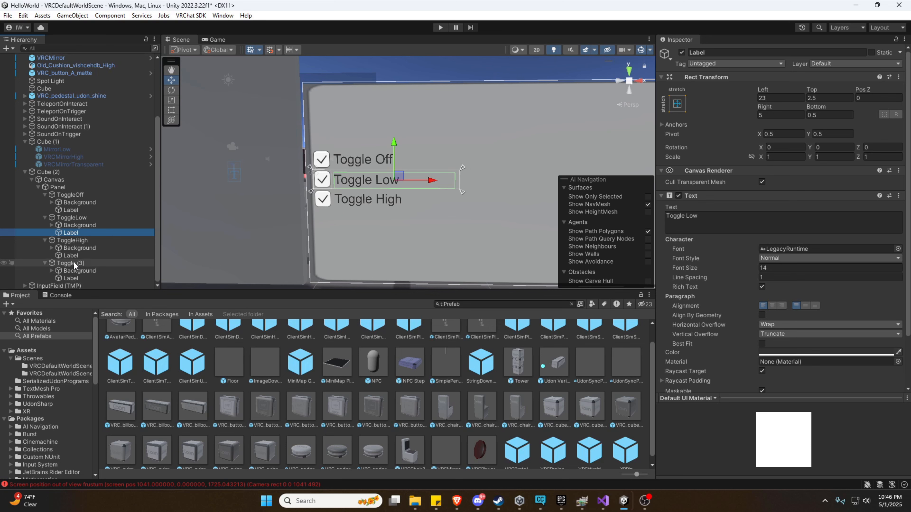
{"action": "left_click", "coordinate": [73, 262]}
{"action": "left_click", "coordinate": [709, 52]}
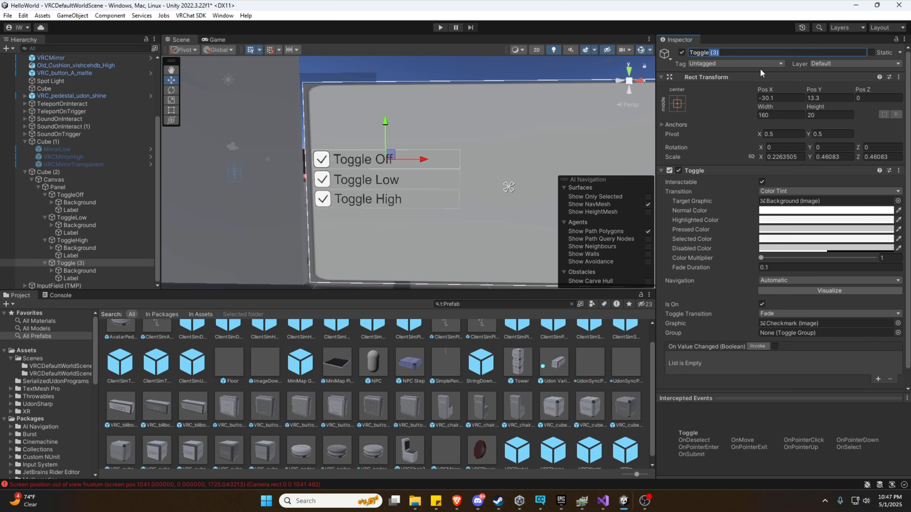
{"action": "type", "text": "Transparent"}
{"action": "key", "text": "Return"}
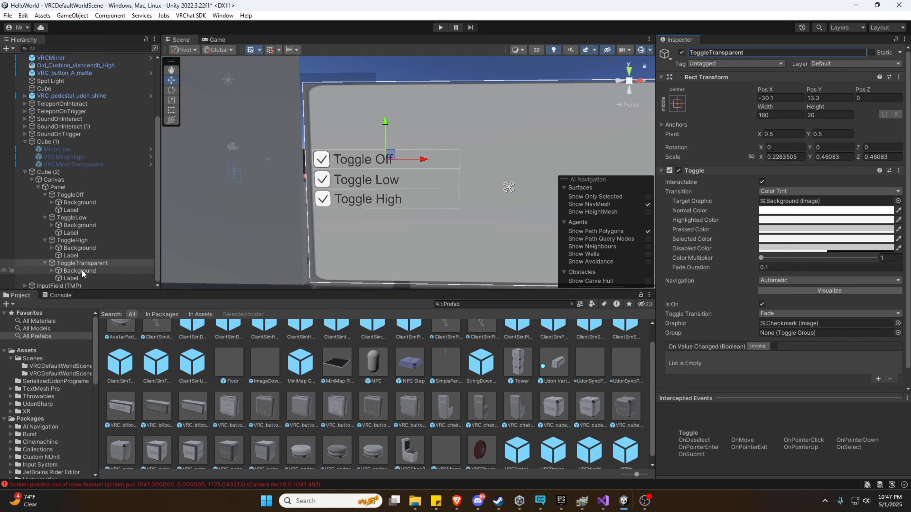
{"action": "left_click", "coordinate": [63, 278]}
{"action": "left_click", "coordinate": [717, 225]}
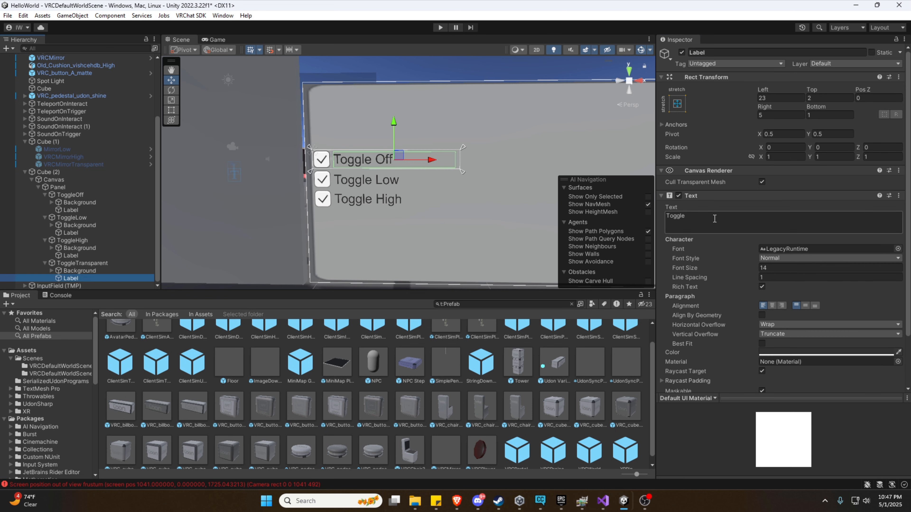
{"action": "type", "text": "Transparent"}
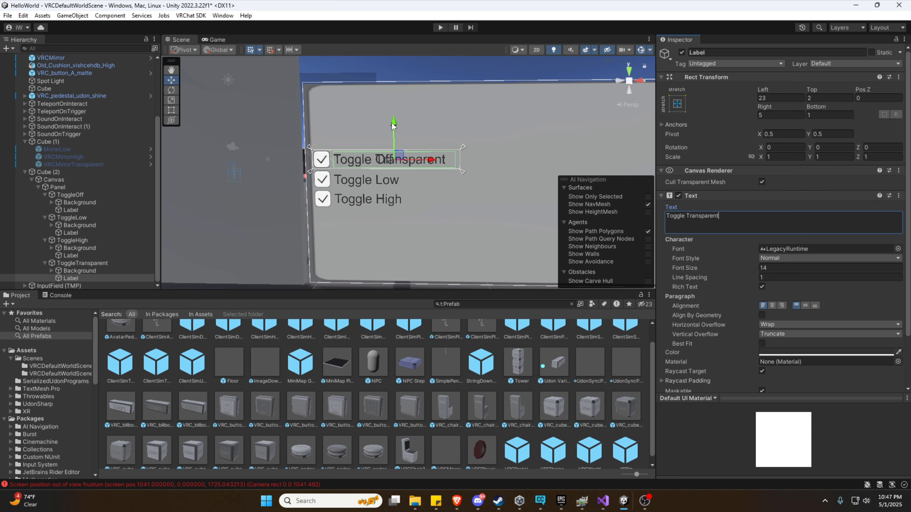
Move the whole ToggleTransparent toggle down below Toggle High.
{"action": "left_click_drag", "start_coordinate": [393, 125], "coordinate": [394, 187]}
{"action": "key", "text": "ctrl+z"}
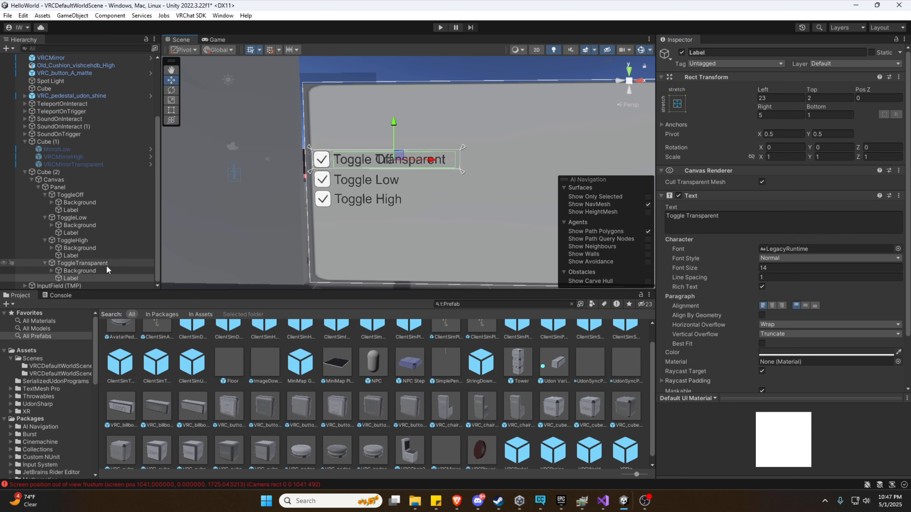
{"action": "left_click", "coordinate": [89, 264]}
{"action": "left_click_drag", "start_coordinate": [386, 126], "coordinate": [385, 181]}
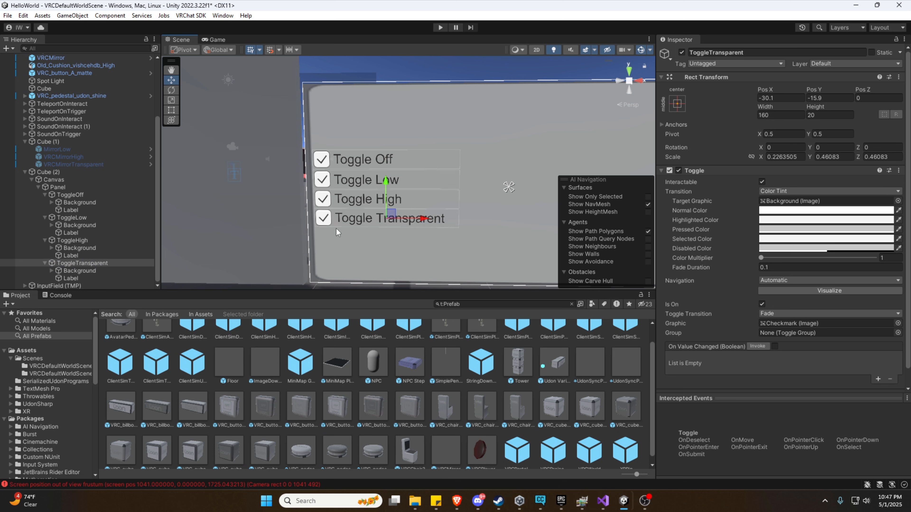
Untick Is On for ToggleTransparent, ToggleHigh and ToggleLow so only Toggle Off starts checked.
{"action": "left_click", "coordinate": [64, 265]}
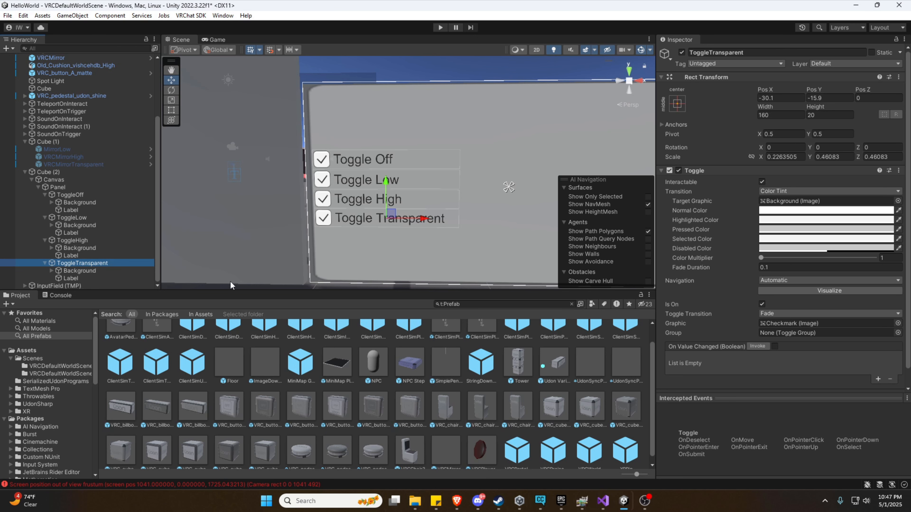
{"action": "left_click", "coordinate": [762, 304]}
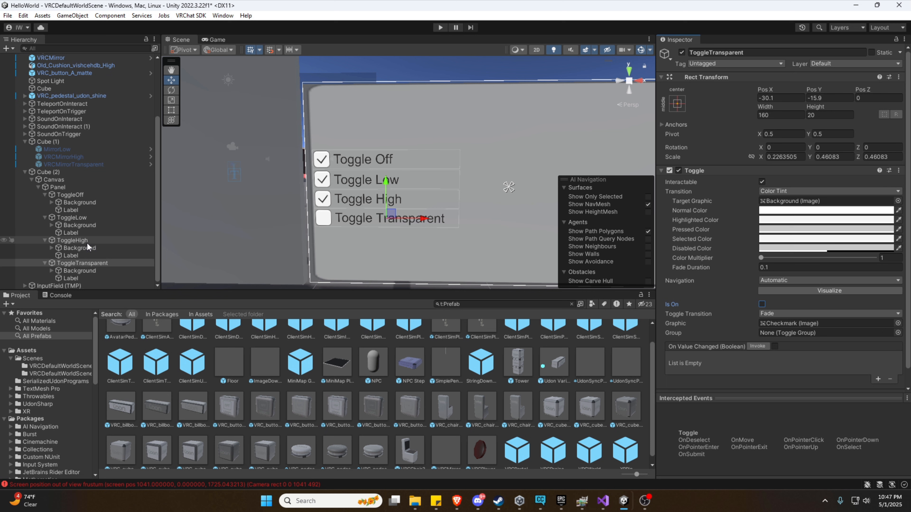
{"action": "left_click", "coordinate": [72, 240]}
{"action": "left_click", "coordinate": [761, 305]}
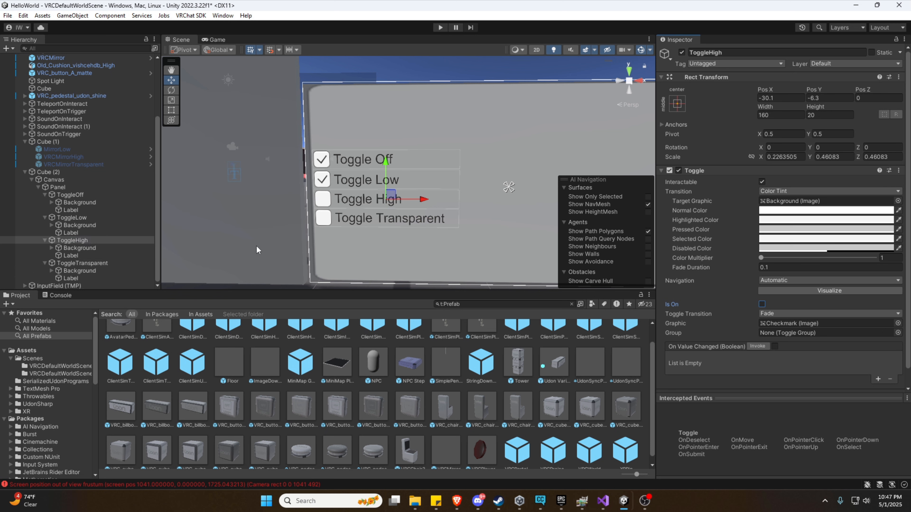
{"action": "left_click", "coordinate": [67, 219]}
{"action": "left_click", "coordinate": [761, 305]}
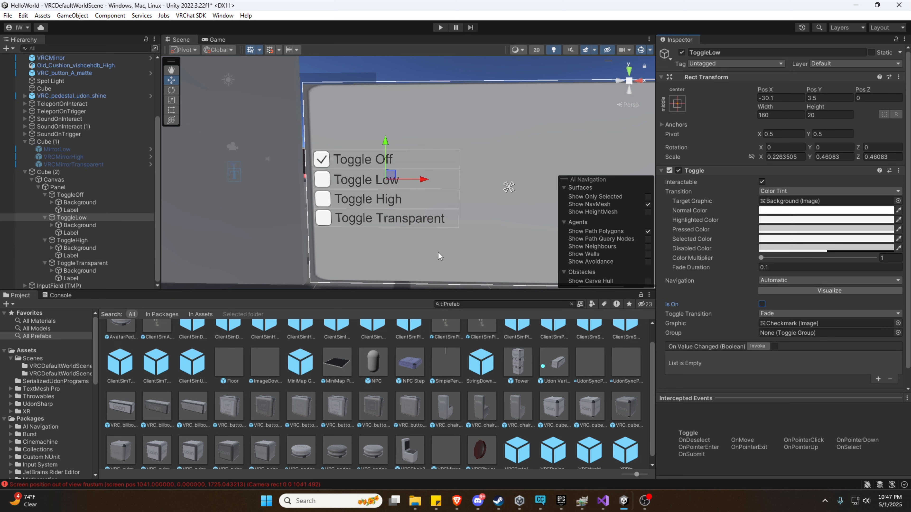
{"action": "key", "text": "a"}
{"action": "right_click_drag", "start_coordinate": [439, 239], "coordinate": [441, 241]}
{"action": "key", "text": "d"}
{"action": "key", "text": "a"}
{"action": "key", "text": "d"}
{"action": "key", "text": "a"}
{"action": "left_click", "coordinate": [83, 180]}
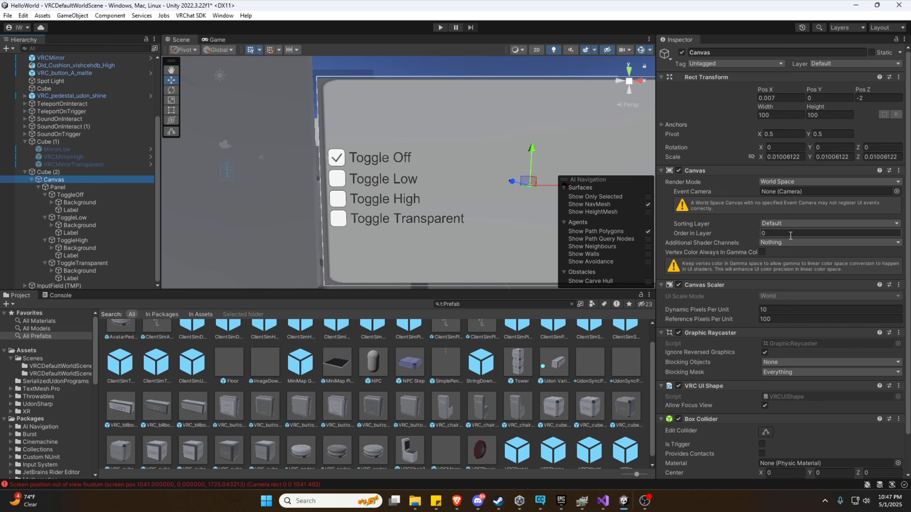
{"action": "scroll", "coordinate": [840, 91], "scroll_direction": "down", "scroll_amount": 1}
{"action": "scroll", "coordinate": [843, 90], "scroll_direction": "up", "scroll_amount": 1}
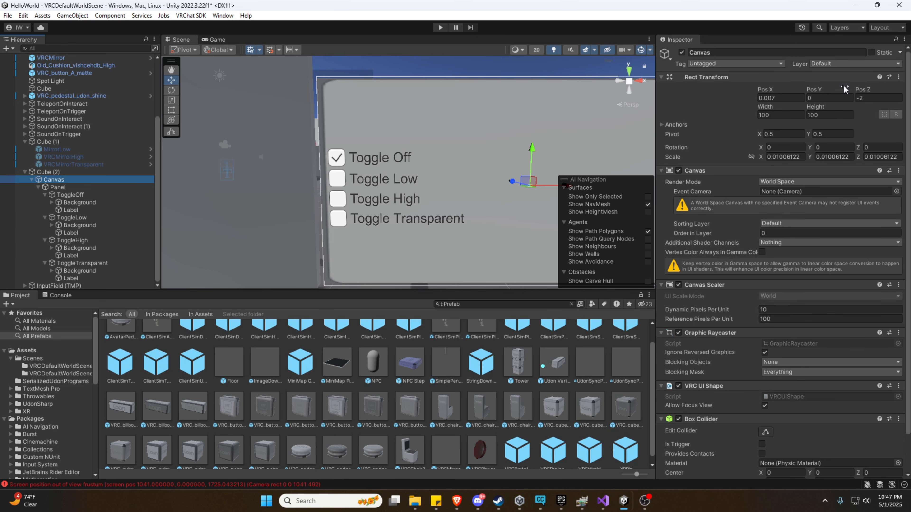
{"action": "left_click", "coordinate": [824, 69]}
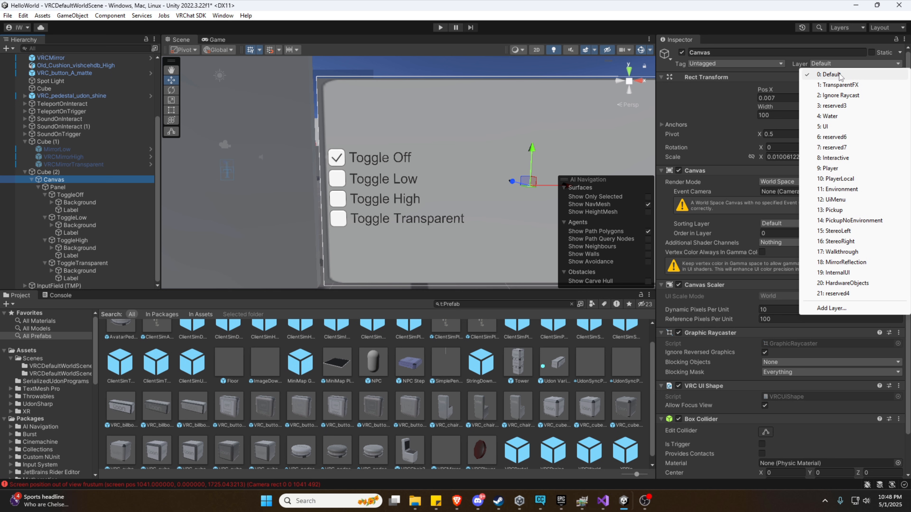
{"action": "left_click", "coordinate": [829, 74]}
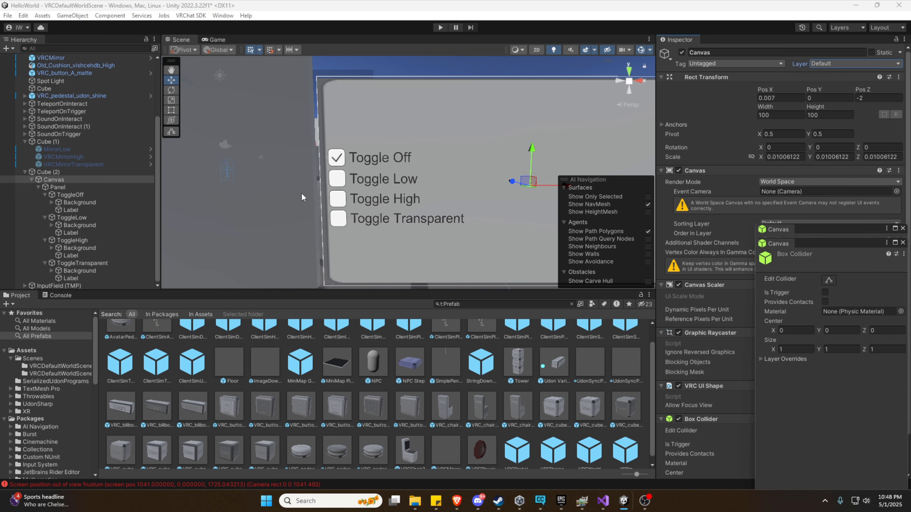
{"action": "scroll", "coordinate": [302, 197], "scroll_direction": "down", "scroll_amount": 5}
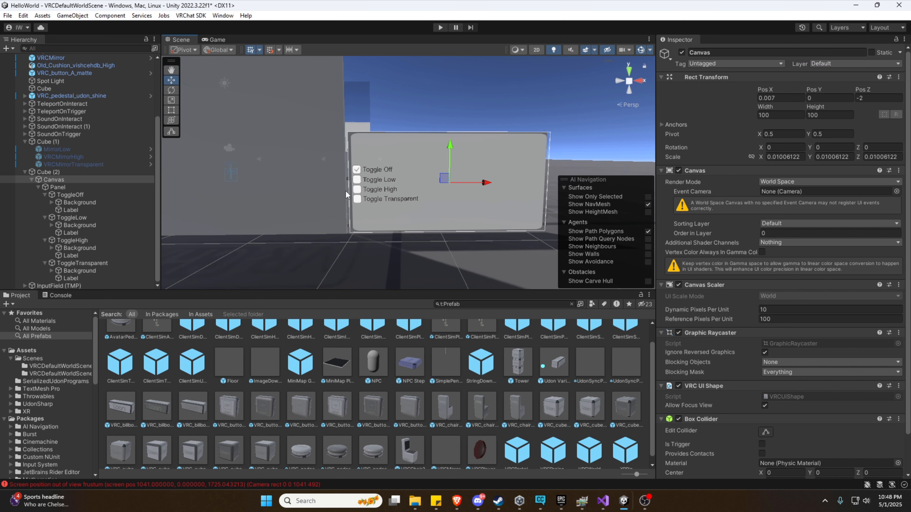
Create an empty object under Canvas and name it MirrorManager, fixing the misspelling.
{"action": "right_click", "coordinate": [57, 179]}
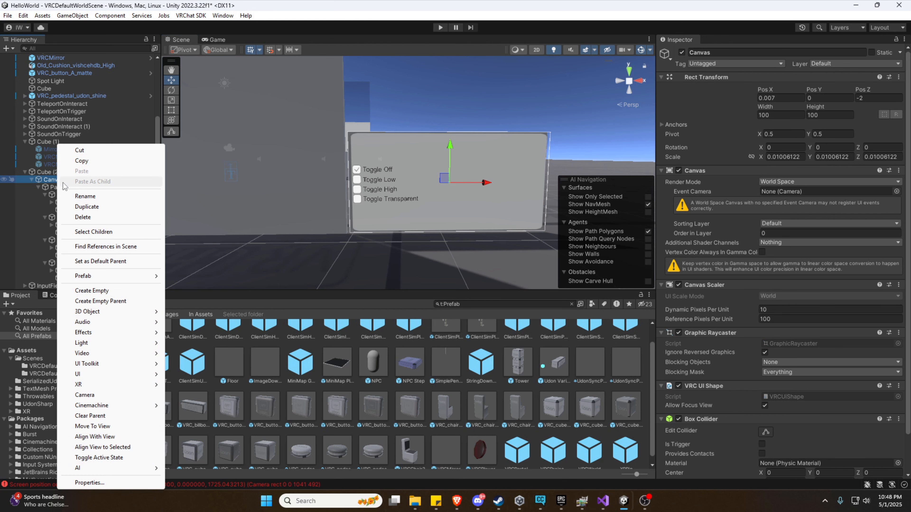
{"action": "left_click", "coordinate": [99, 292]}
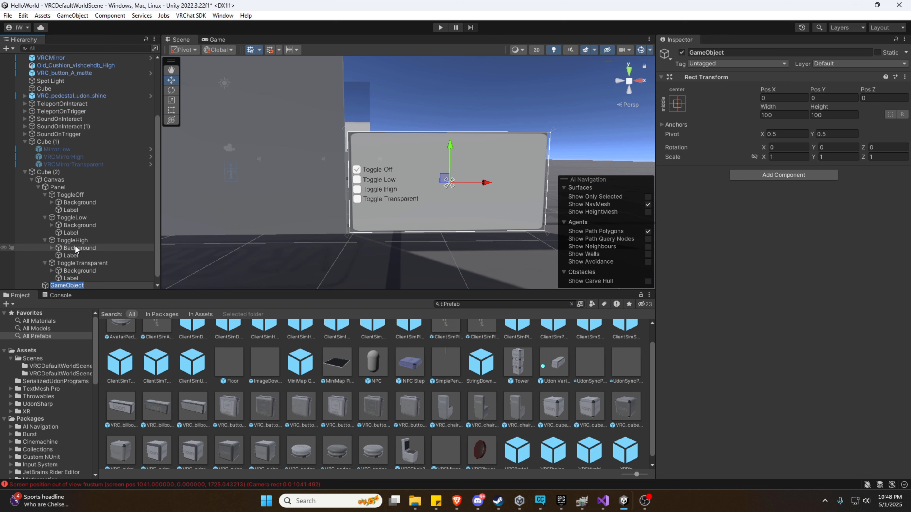
{"action": "type", "text": "Mirro"}
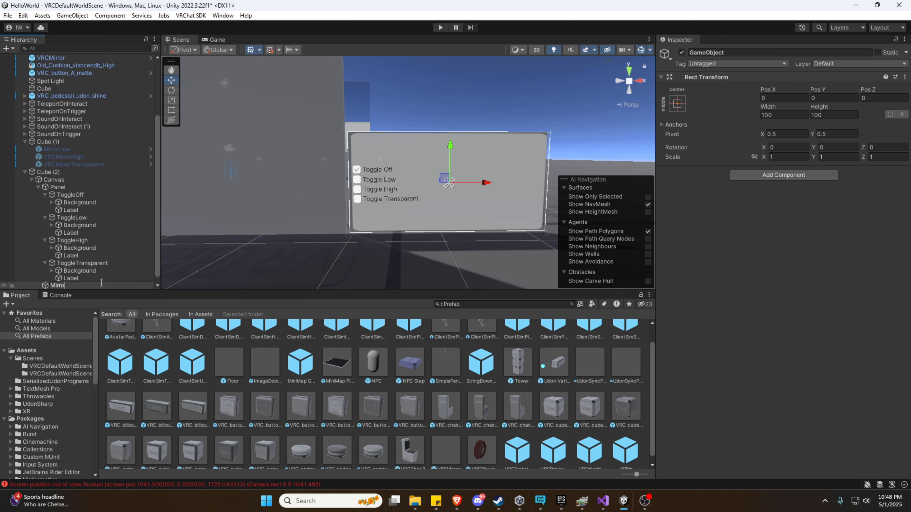
{"action": "type", "text": "rManger"}
{"action": "key", "text": "Return"}
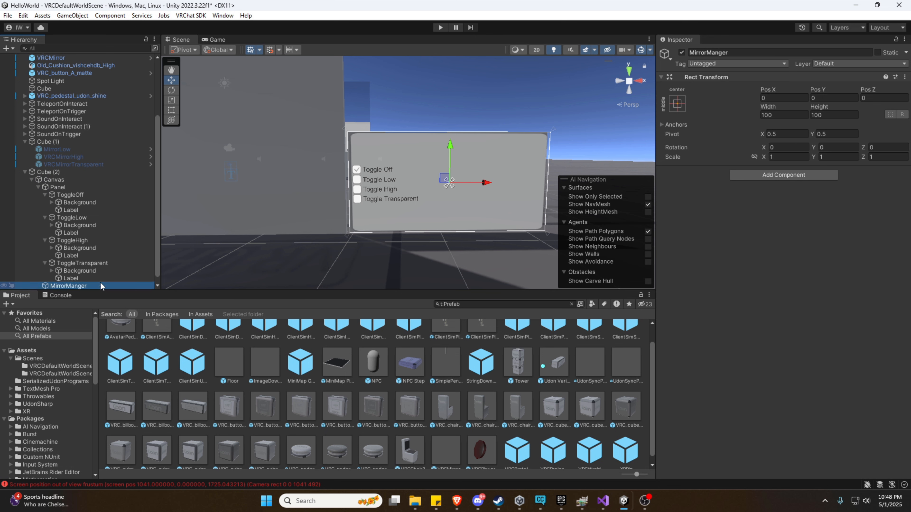
{"action": "left_click", "coordinate": [722, 51]}
{"action": "left_click", "coordinate": [723, 53]}
{"action": "type", "text": "a"}
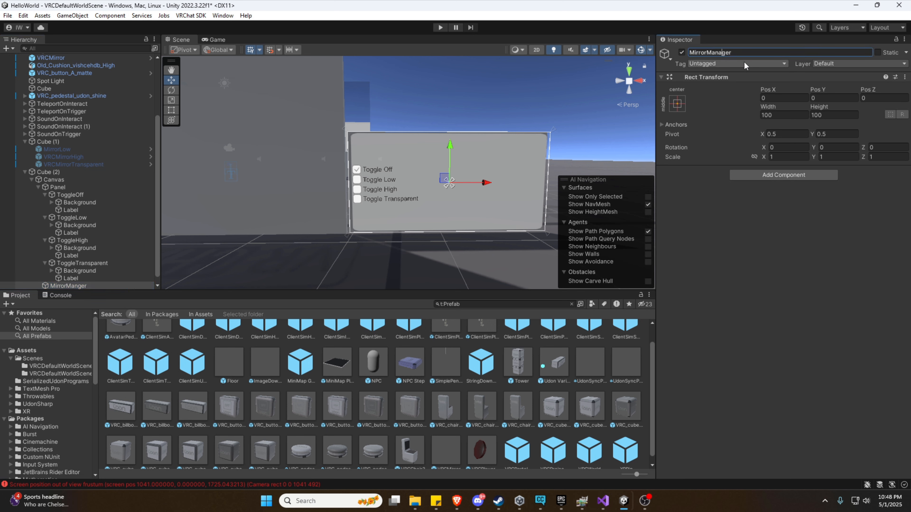
{"action": "left_click", "coordinate": [454, 235]}
Reselect MirrorManager and fly the scene view toward the toggle panel.
{"action": "scroll", "coordinate": [108, 266], "scroll_direction": "down", "scroll_amount": 3}
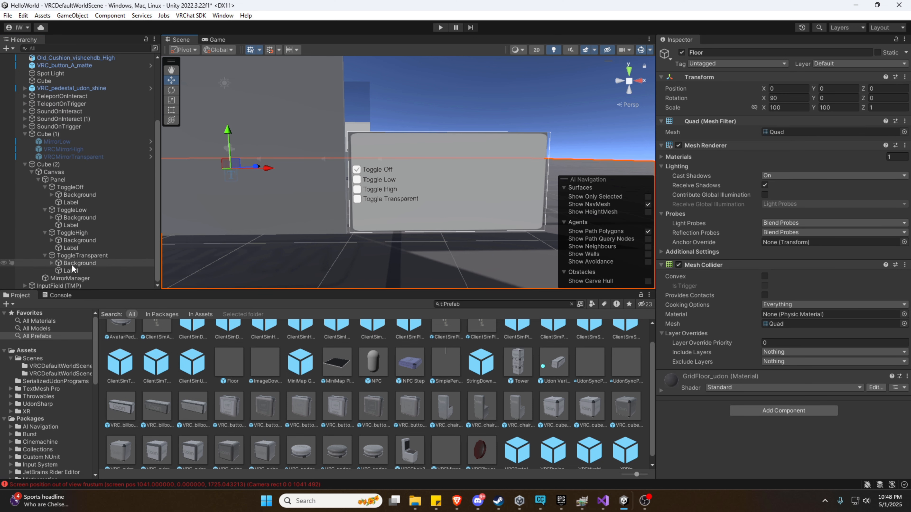
{"action": "left_click", "coordinate": [71, 279]}
{"action": "mouse_move", "coordinate": [353, 240]}
{"action": "right_mouse_down"}
{"action": "mouse_move", "coordinate": [337, 241]}
{"action": "mouse_move", "coordinate": [355, 241]}
{"action": "right_mouse_up"}
{"action": "key", "text": "d"}
{"action": "key", "text": "w"}
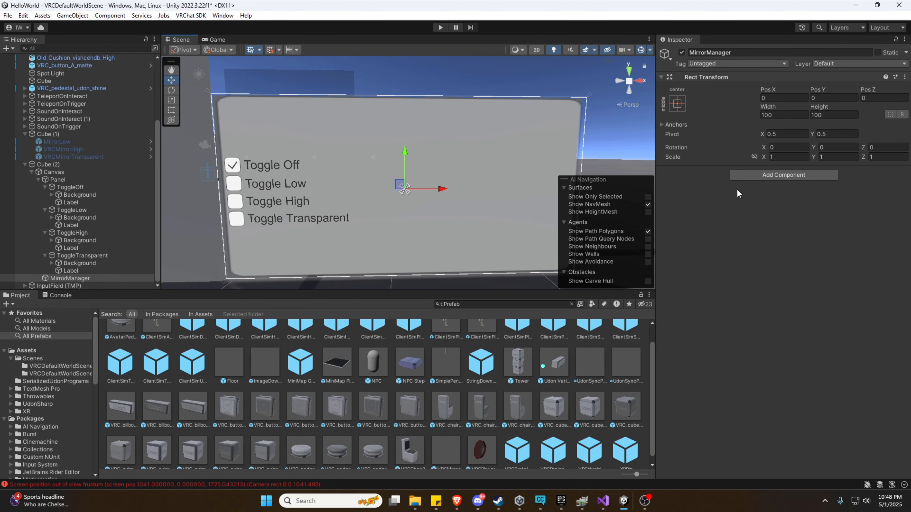
Add an Udon Behaviour to MirrorManager and create a new UdonSharp program script for it.
{"action": "left_click", "coordinate": [763, 175]}
{"action": "type", "text": "udon"}
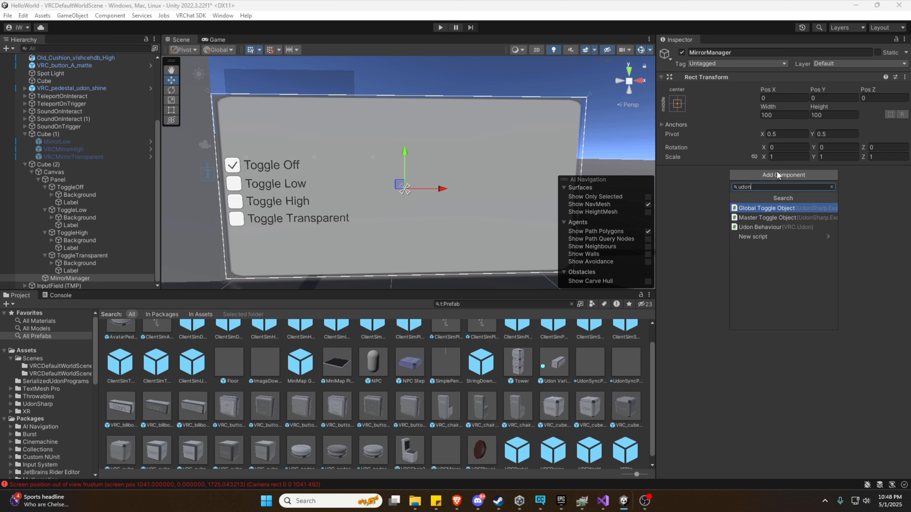
{"action": "left_click", "coordinate": [747, 228]}
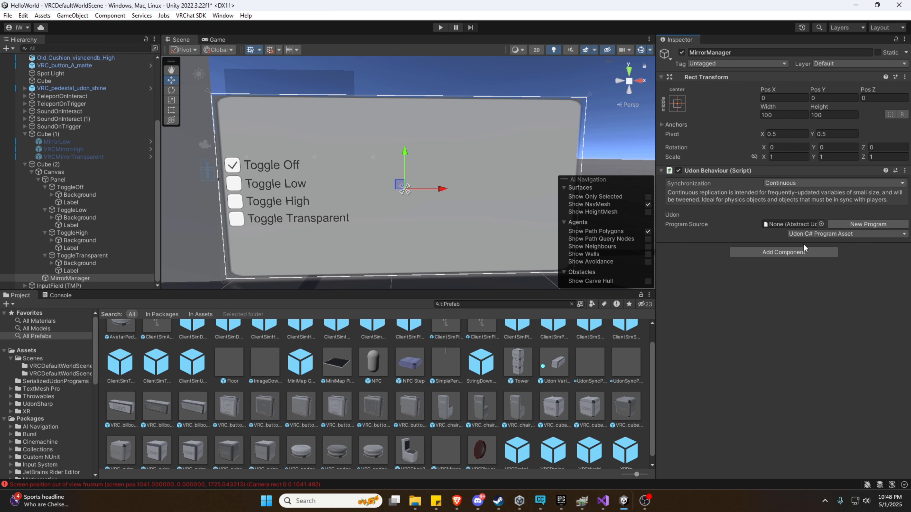
{"action": "left_click", "coordinate": [854, 224]}
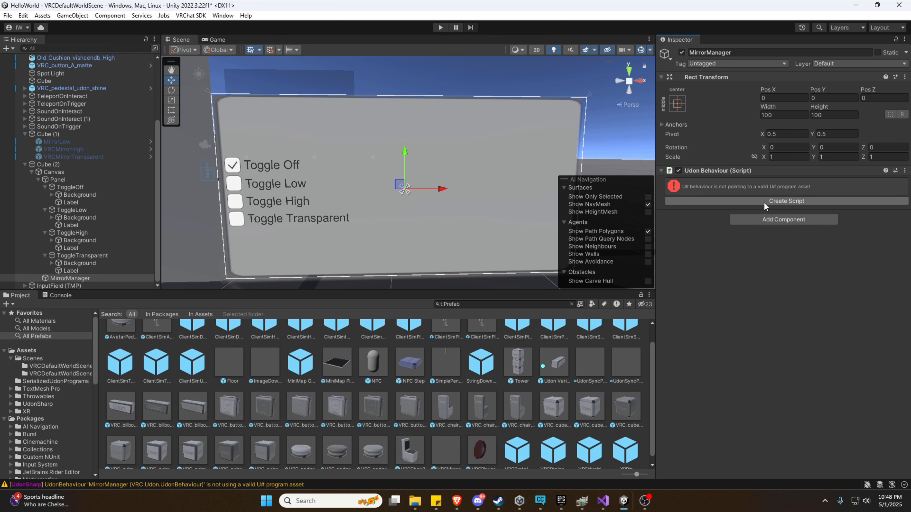
{"action": "left_click", "coordinate": [763, 202]}
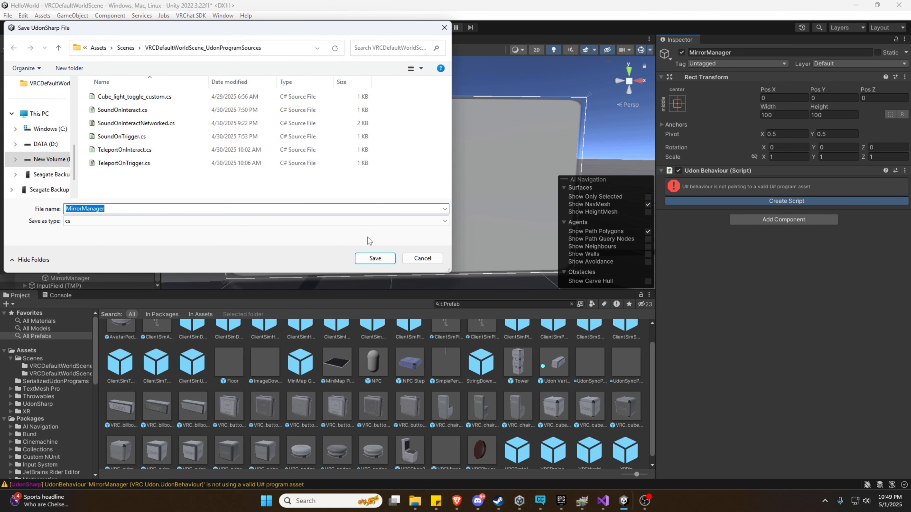
Save the MirrorManager UdonSharp script and open it in Visual Studio.
{"action": "left_click", "coordinate": [366, 260]}
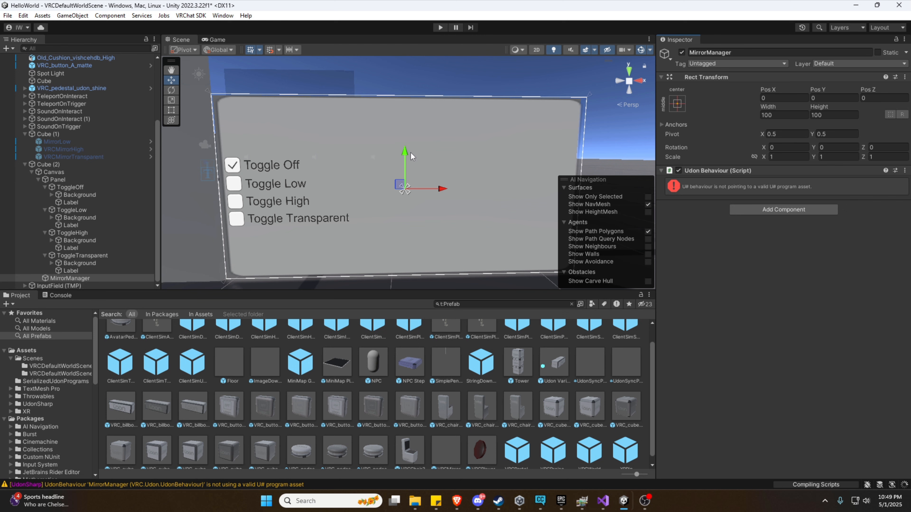
{"action": "right_click_drag", "start_coordinate": [409, 138], "coordinate": [522, 163]}
{"action": "key", "text": "s"}
{"action": "key", "text": "w"}
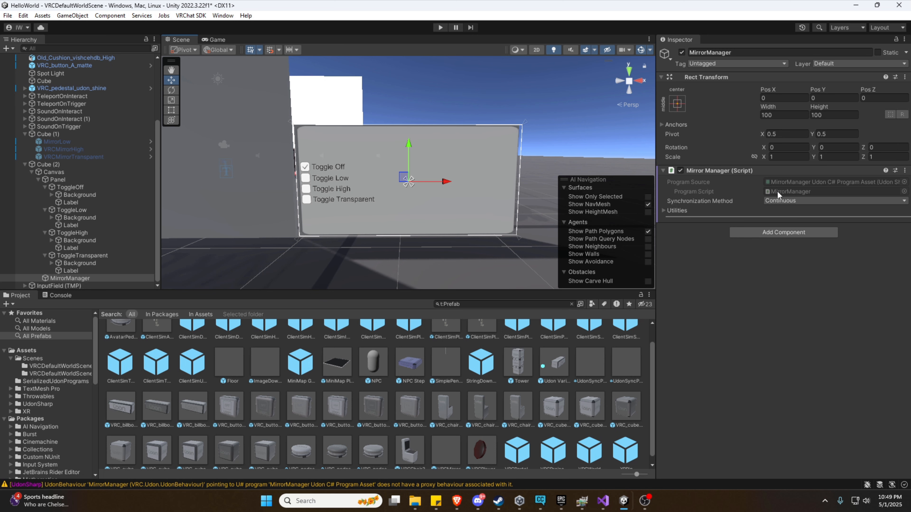
{"action": "double_click", "coordinate": [778, 192]}
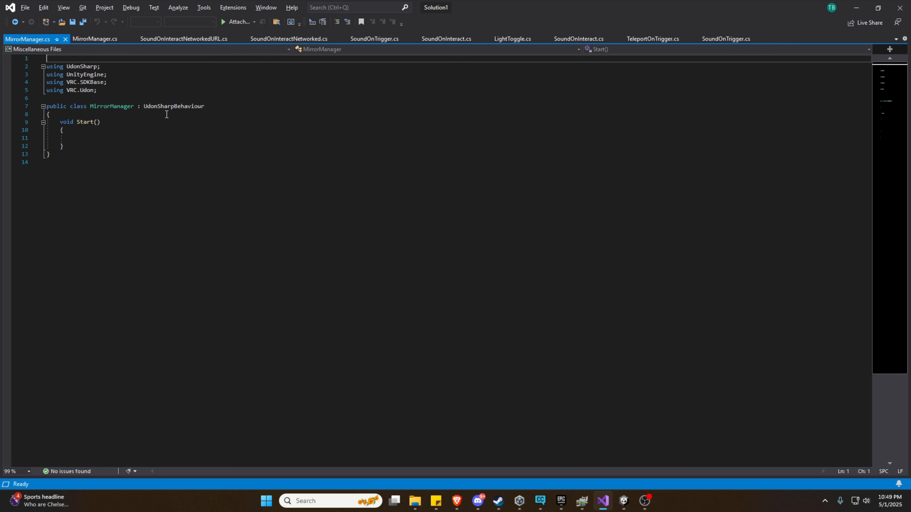
Replace MirrorManager.cs with the low/high/transparent/off mirror toggle code, review it and save.
{"action": "left_click", "coordinate": [98, 40]}
{"action": "left_click", "coordinate": [144, 170]}
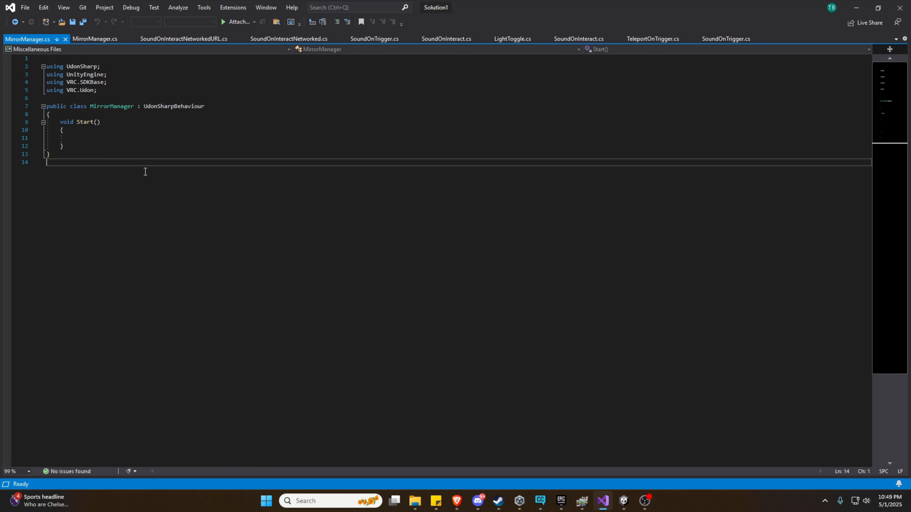
{"action": "key", "text": "ctrl+a"}
{"action": "key", "text": "ctrl+v"}
{"action": "scroll", "coordinate": [197, 252], "scroll_direction": "up", "scroll_amount": 11}
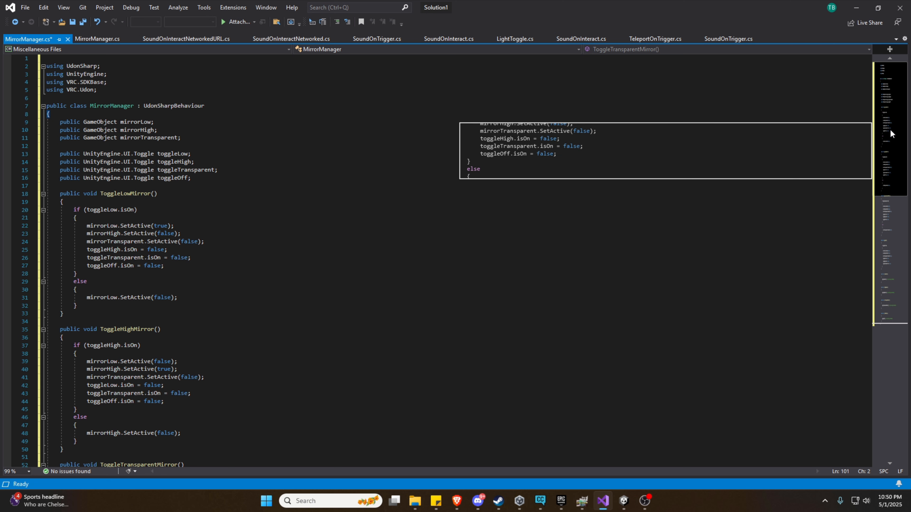
{"action": "left_click_drag", "start_coordinate": [891, 130], "coordinate": [893, 147]}
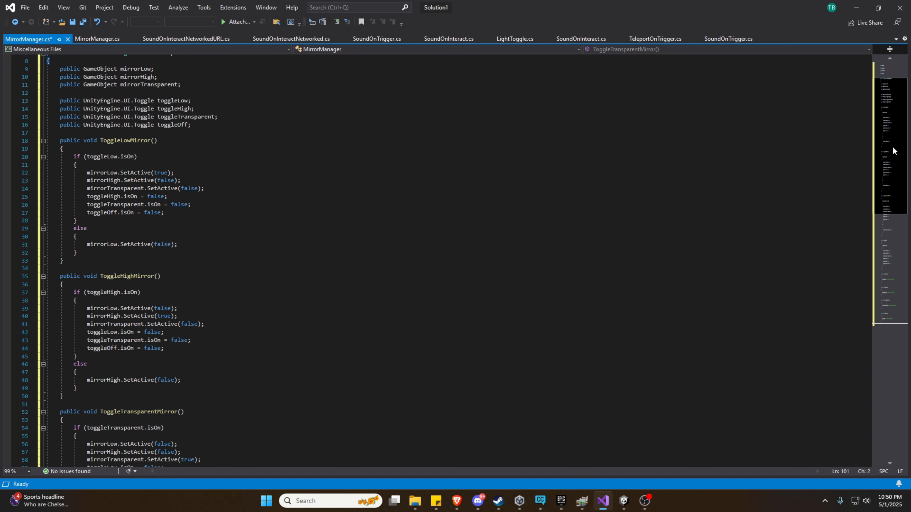
{"action": "left_click_drag", "start_coordinate": [892, 148], "coordinate": [903, 261]}
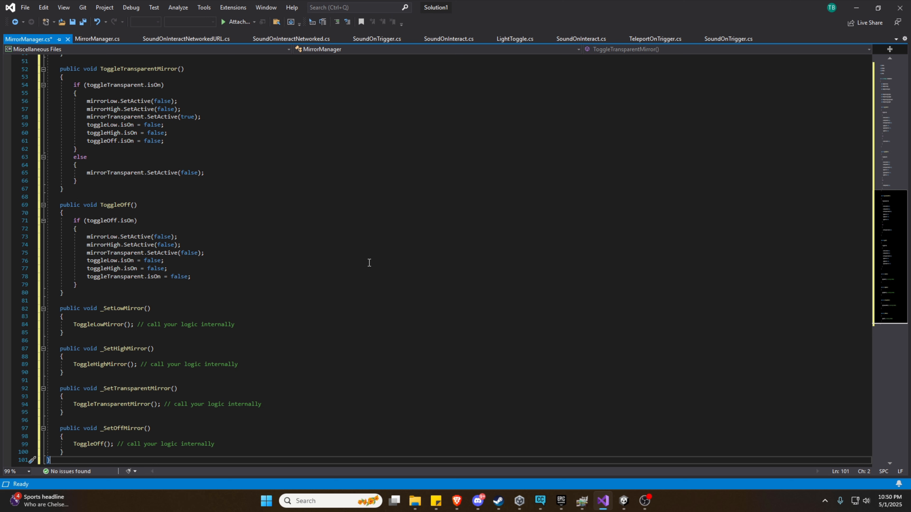
{"action": "scroll", "coordinate": [369, 263], "scroll_direction": "up", "scroll_amount": 10}
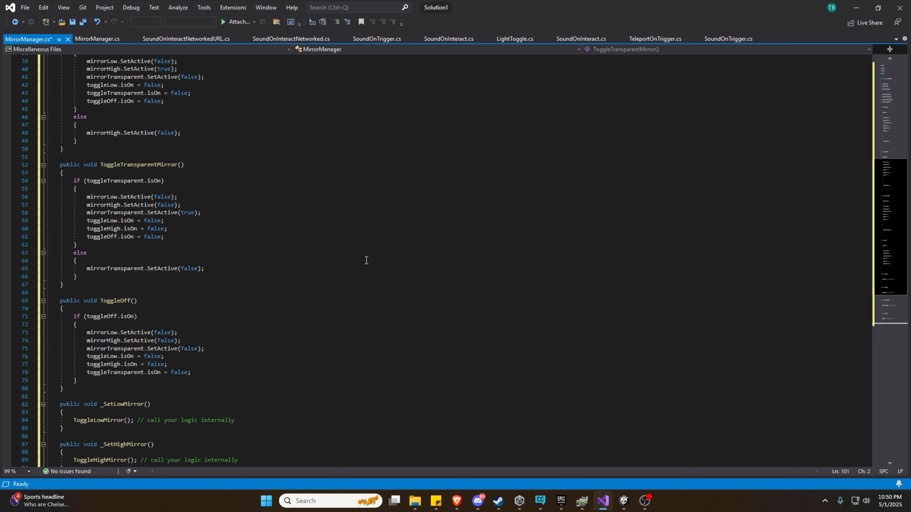
{"action": "scroll", "coordinate": [364, 265], "scroll_direction": "up", "scroll_amount": 6}
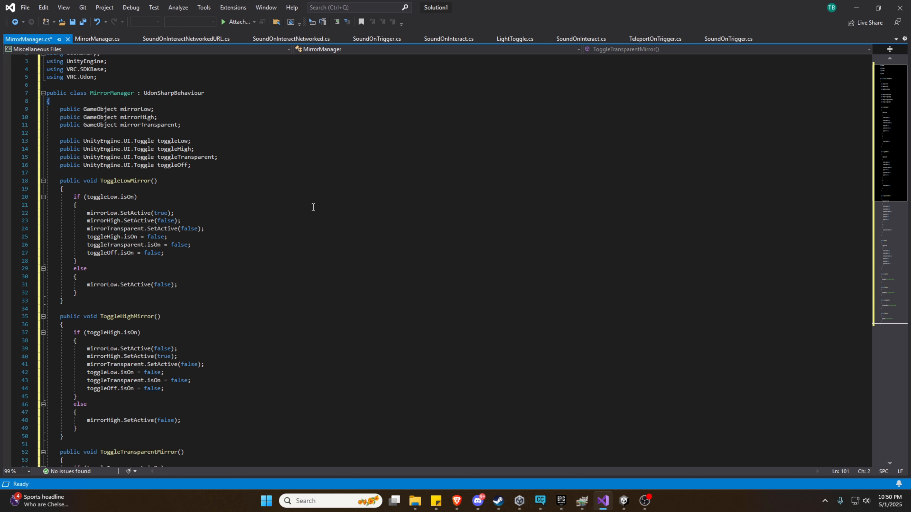
{"action": "scroll", "coordinate": [313, 207], "scroll_direction": "down", "scroll_amount": 18}
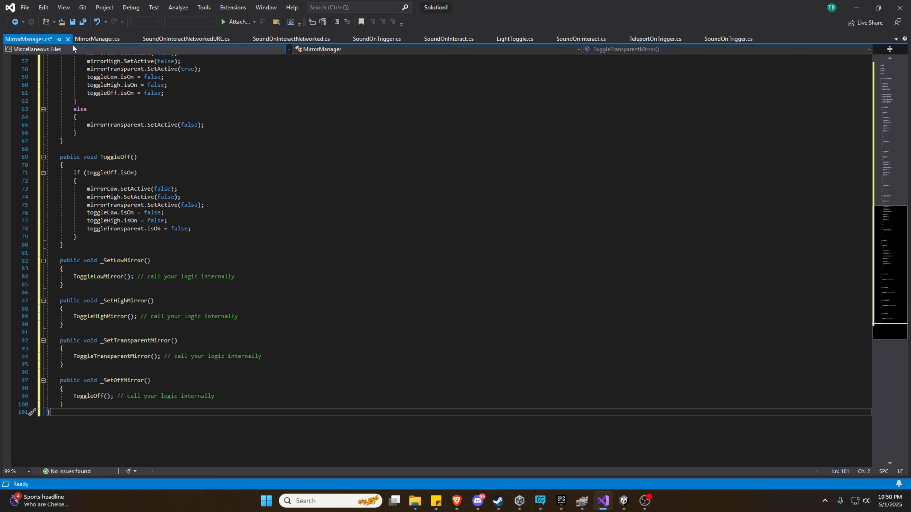
{"action": "left_click", "coordinate": [74, 22]}
{"action": "left_click", "coordinate": [857, 8]}
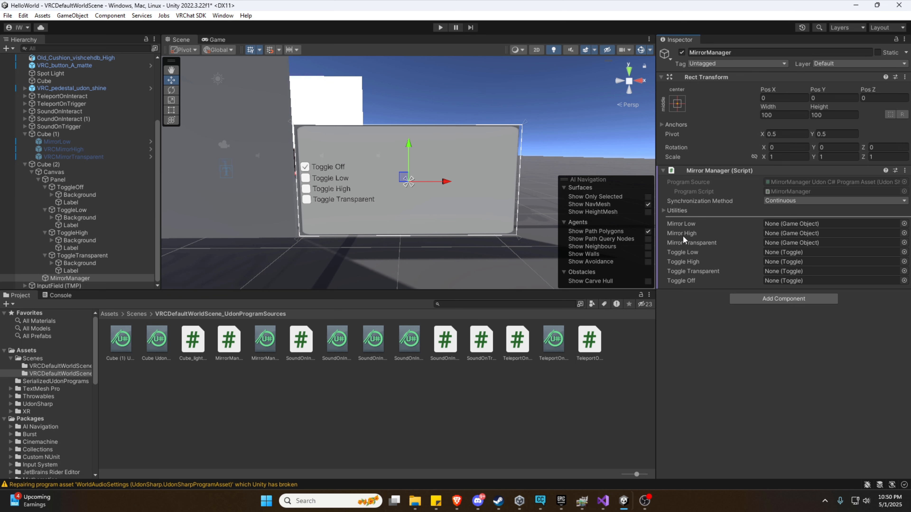
Assign MirrorLow, VRCMirrorHigh and VRCMirrorTransparent to Mirror Manager's Mirror Low, High and Transparent fields.
{"action": "scroll", "coordinate": [43, 158], "scroll_direction": "up", "scroll_amount": 3}
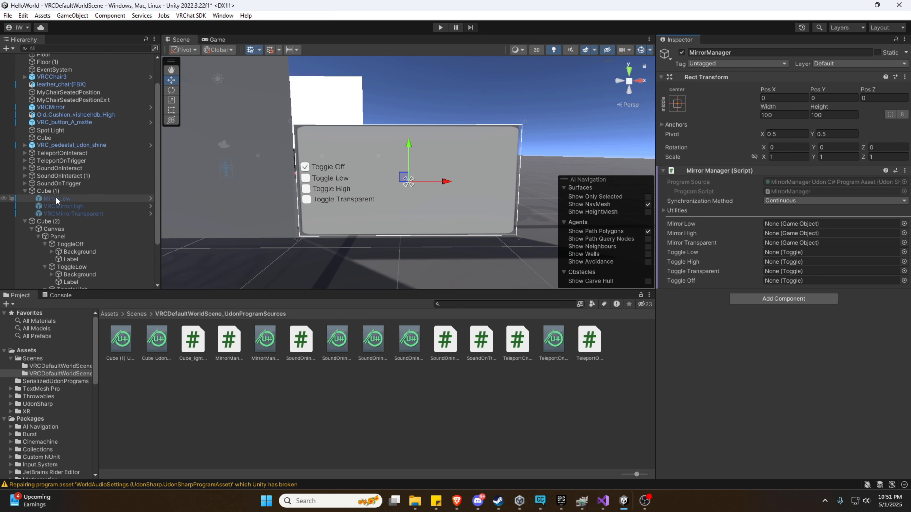
{"action": "left_click_drag", "start_coordinate": [55, 198], "coordinate": [783, 224]}
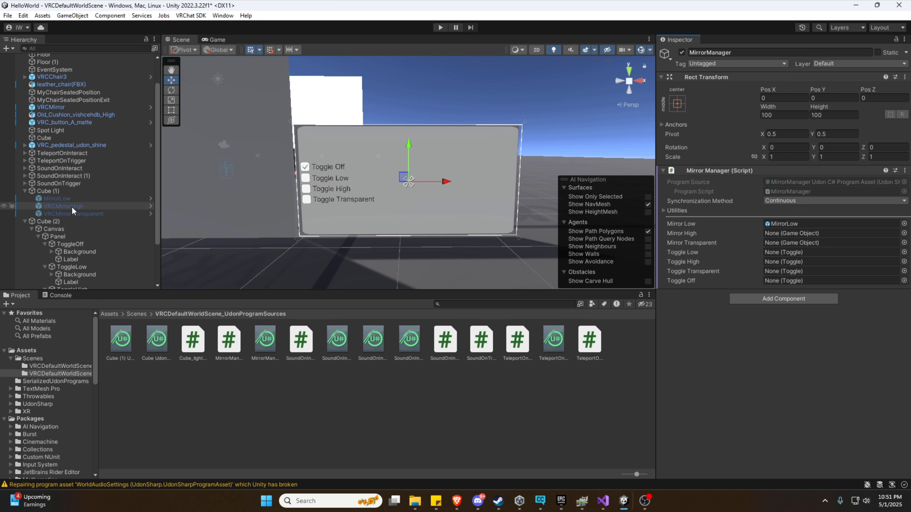
{"action": "left_click_drag", "start_coordinate": [71, 206], "coordinate": [788, 234]}
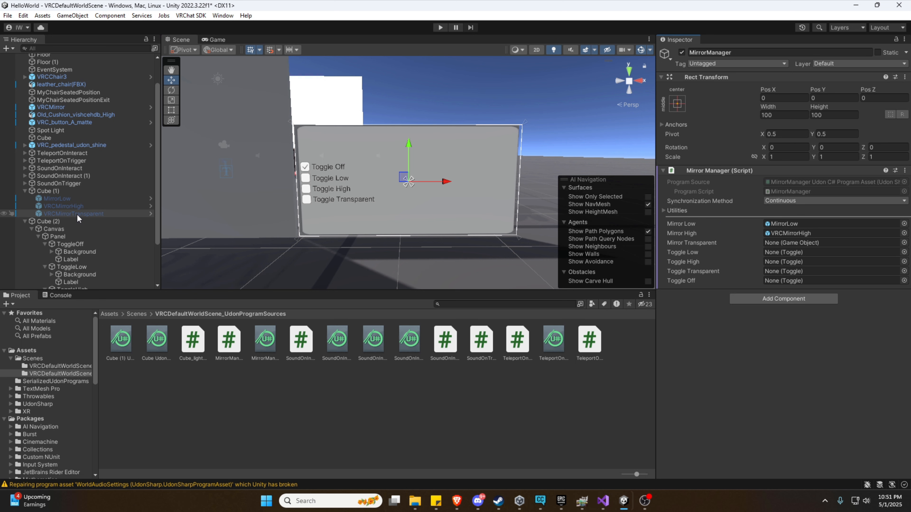
{"action": "left_click_drag", "start_coordinate": [77, 213], "coordinate": [775, 243]}
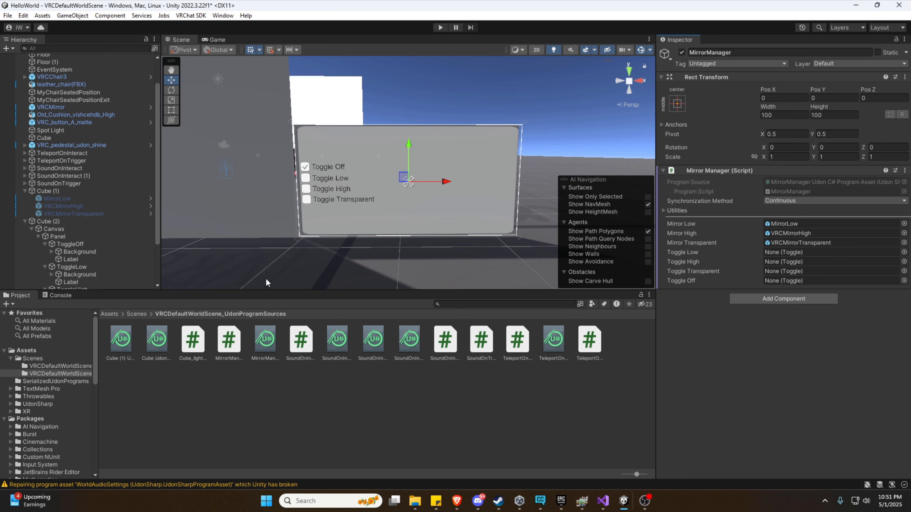
{"action": "scroll", "coordinate": [76, 264], "scroll_direction": "down", "scroll_amount": 3}
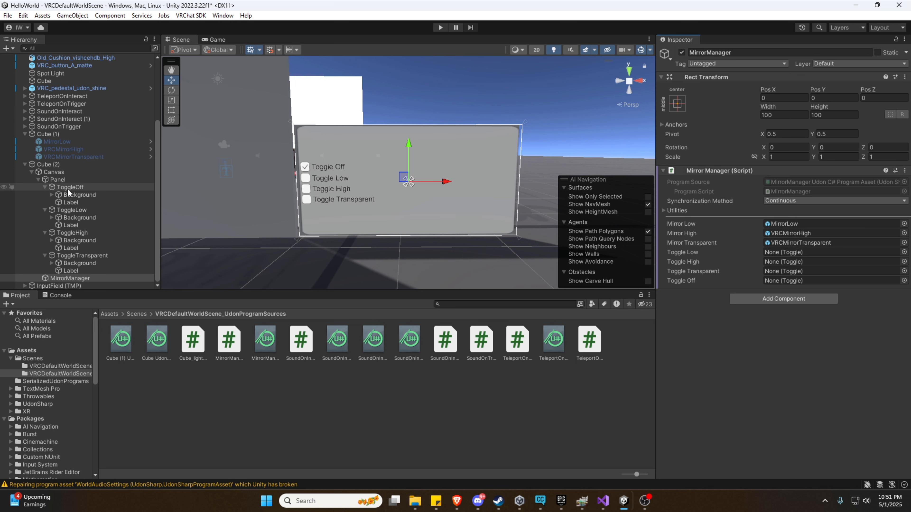
Link ToggleOff, ToggleLow, ToggleHigh and ToggleTransparent to their matching Toggle fields.
{"action": "left_click_drag", "start_coordinate": [67, 189], "coordinate": [779, 252]}
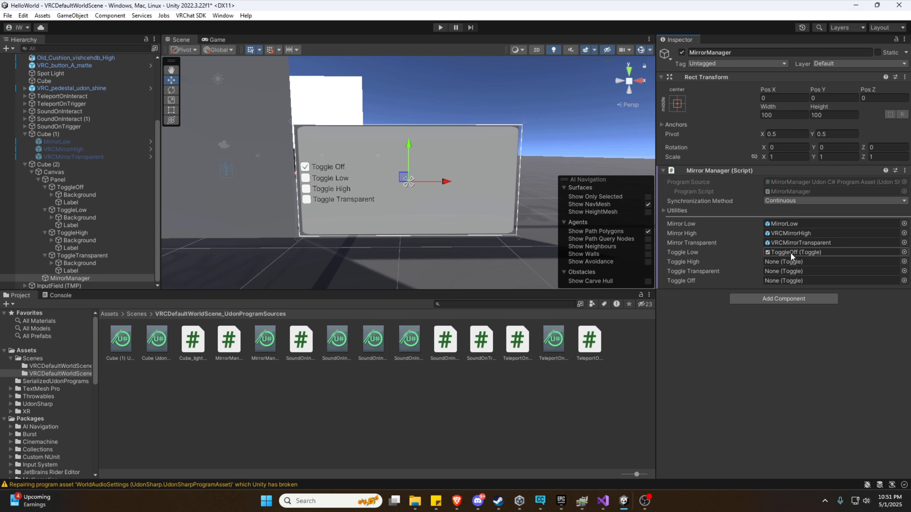
{"action": "left_click_drag", "start_coordinate": [97, 188], "coordinate": [785, 284]}
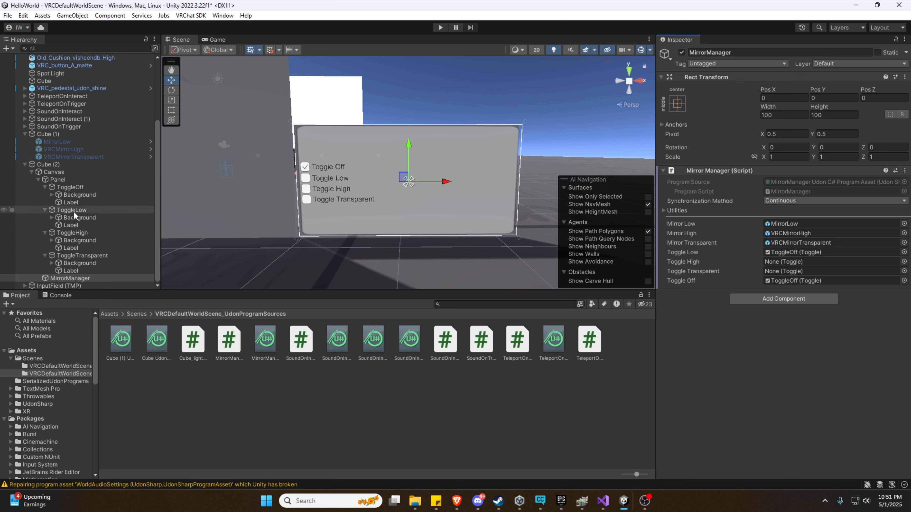
{"action": "left_click_drag", "start_coordinate": [73, 212], "coordinate": [771, 253]}
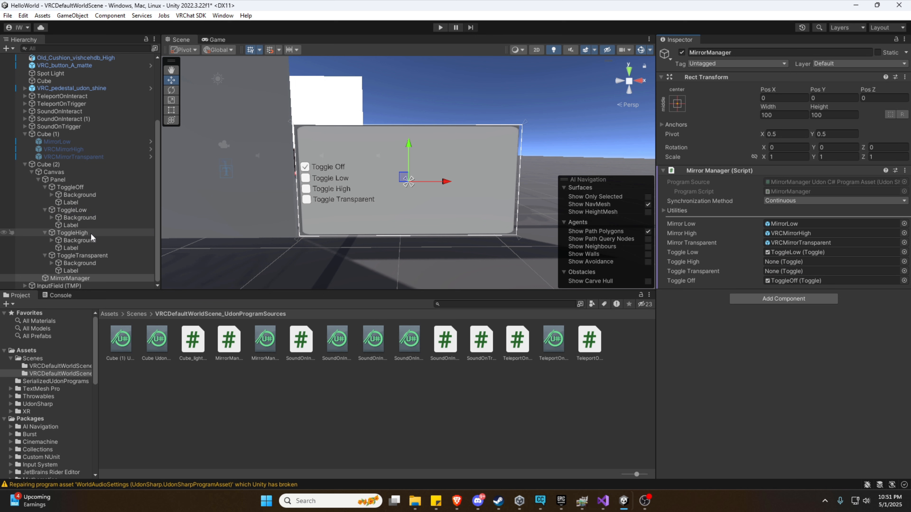
{"action": "left_click_drag", "start_coordinate": [79, 232], "coordinate": [784, 262]}
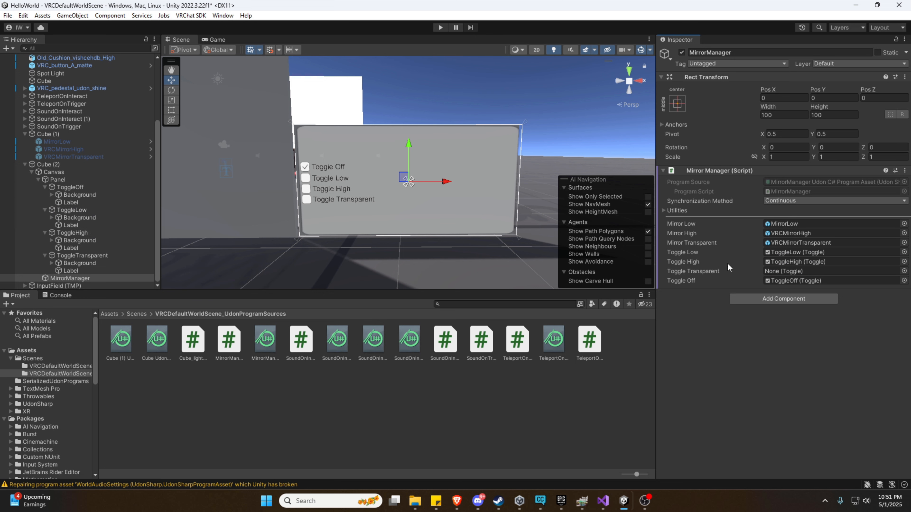
{"action": "left_click_drag", "start_coordinate": [101, 254], "coordinate": [789, 272]}
{"action": "scroll", "coordinate": [82, 185], "scroll_direction": "up", "scroll_amount": 3}
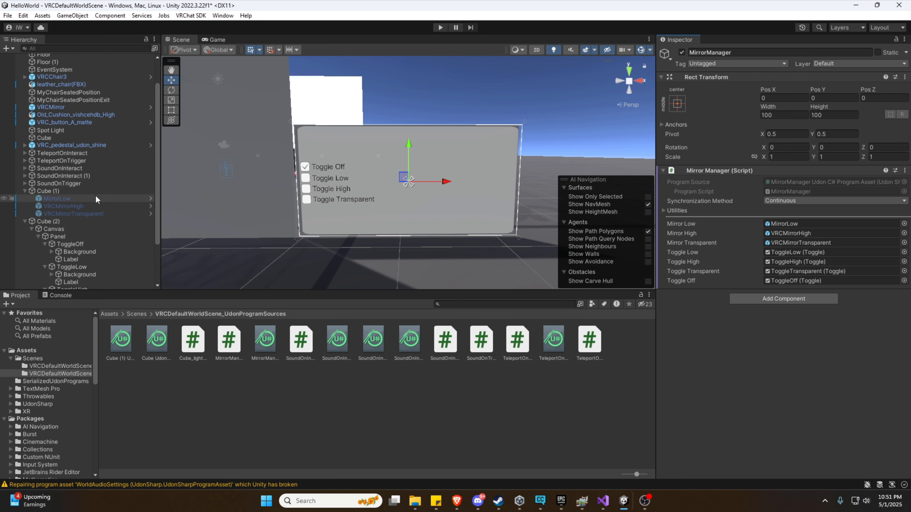
{"action": "scroll", "coordinate": [84, 227], "scroll_direction": "down", "scroll_amount": 3}
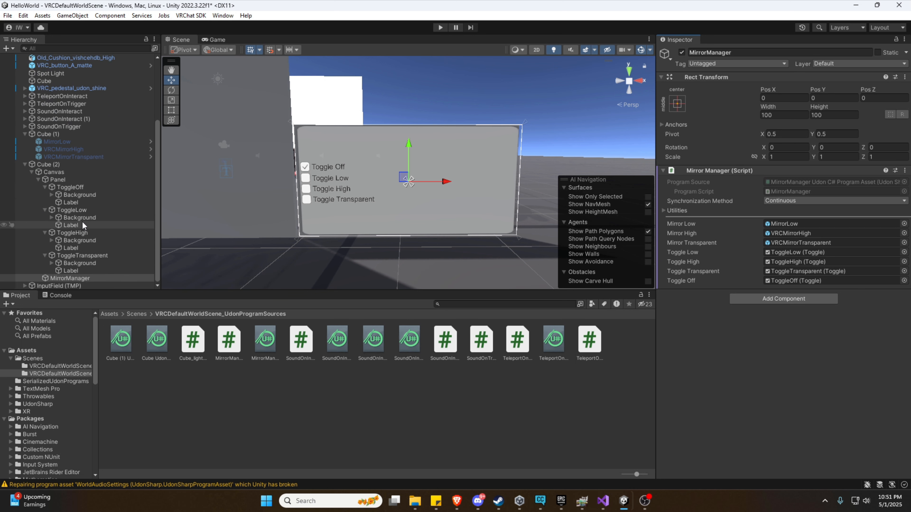
Add an On Value Changed entry on ToggleLow calling MirrorManager's UdonBehaviour.SendCustomEvent.
{"action": "left_click", "coordinate": [81, 213]}
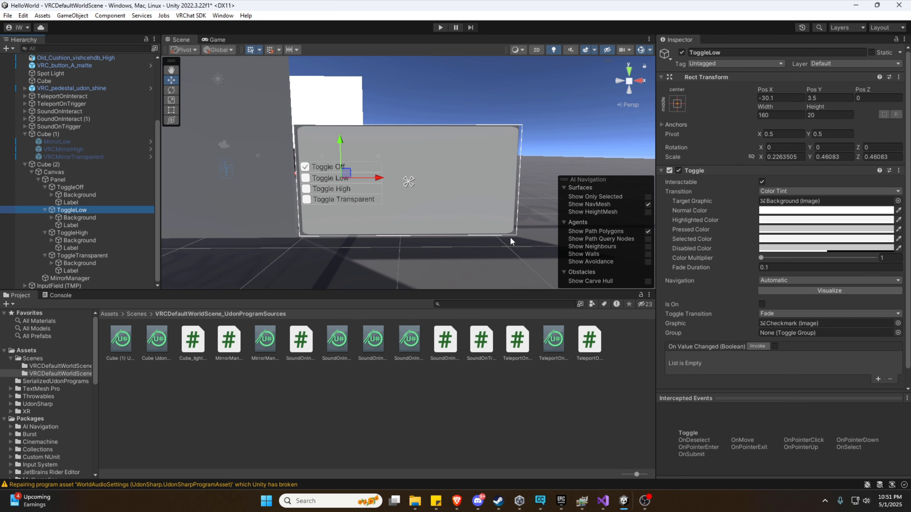
{"action": "scroll", "coordinate": [526, 229], "scroll_direction": "up", "scroll_amount": 5}
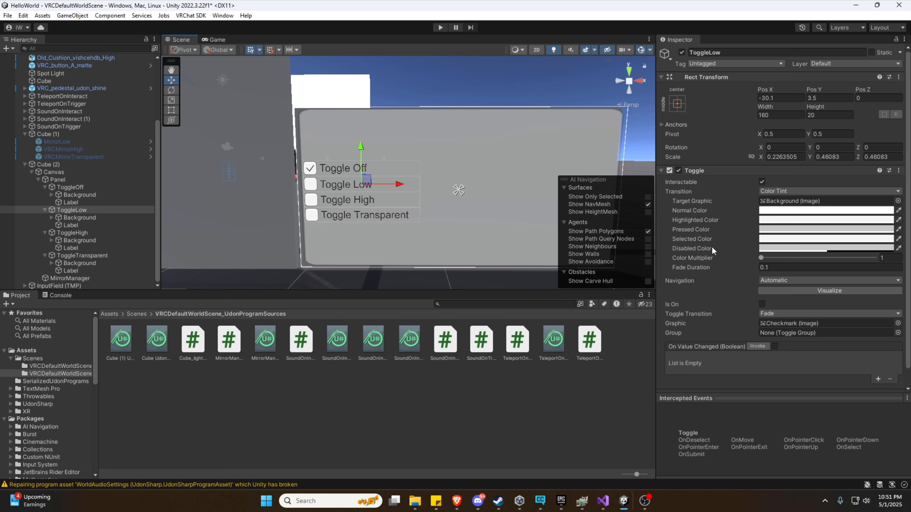
{"action": "left_click", "coordinate": [877, 380]}
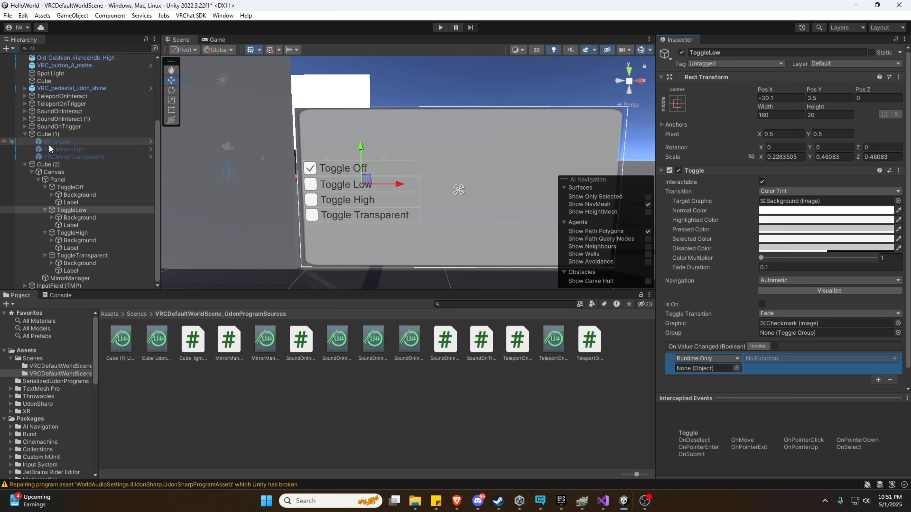
{"action": "left_click_drag", "start_coordinate": [63, 278], "coordinate": [705, 370]}
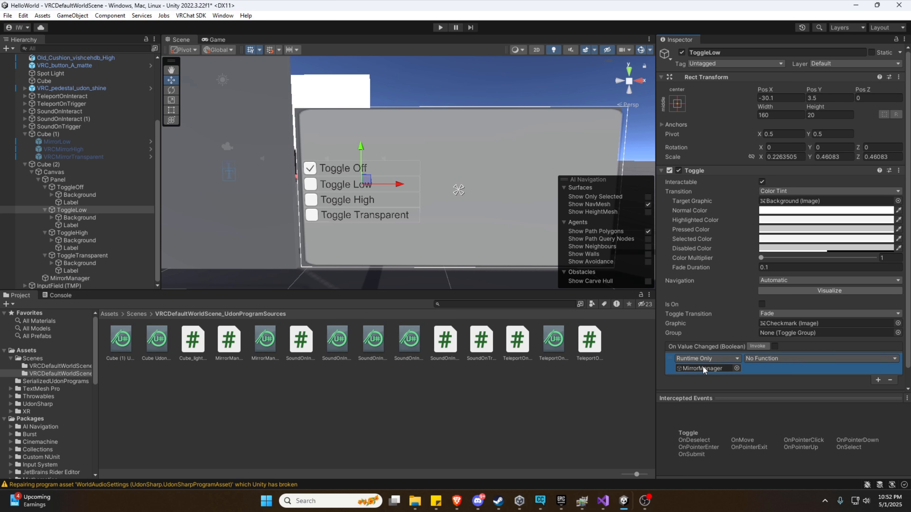
{"action": "left_click", "coordinate": [773, 359]}
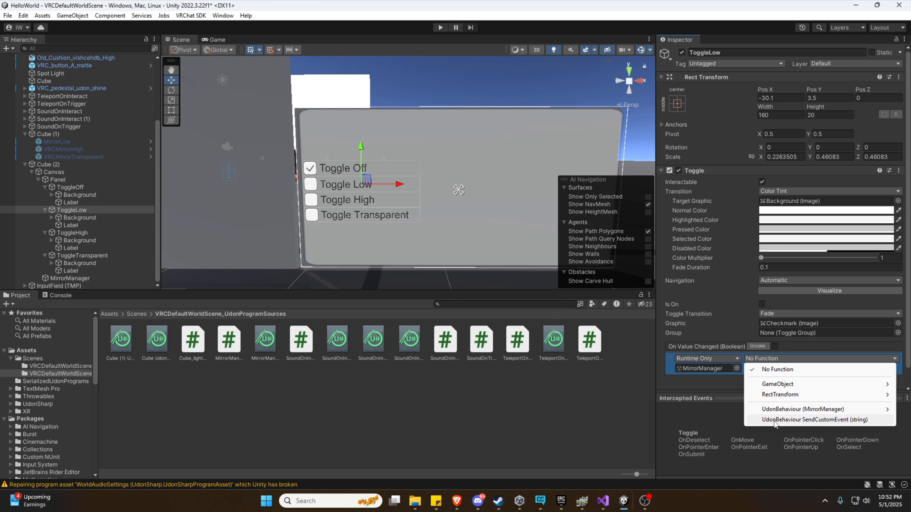
{"action": "left_click", "coordinate": [807, 420]}
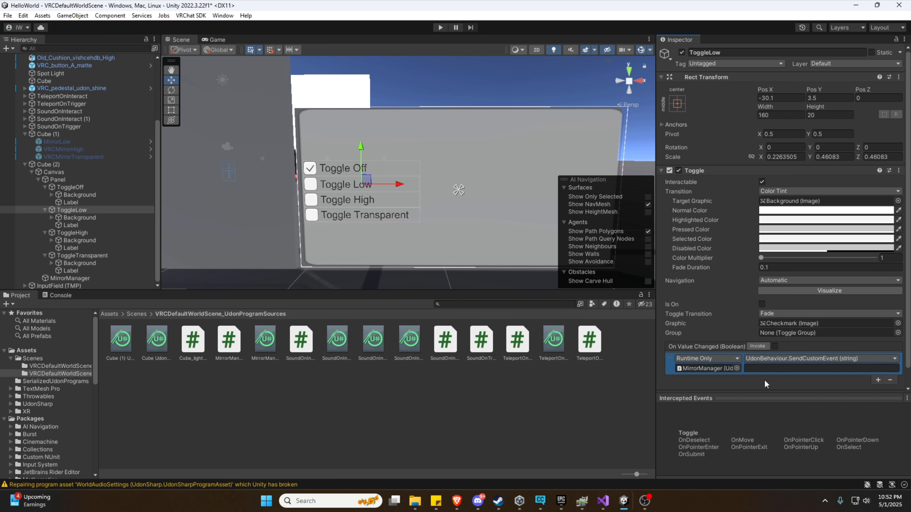
{"action": "left_click", "coordinate": [757, 368]}
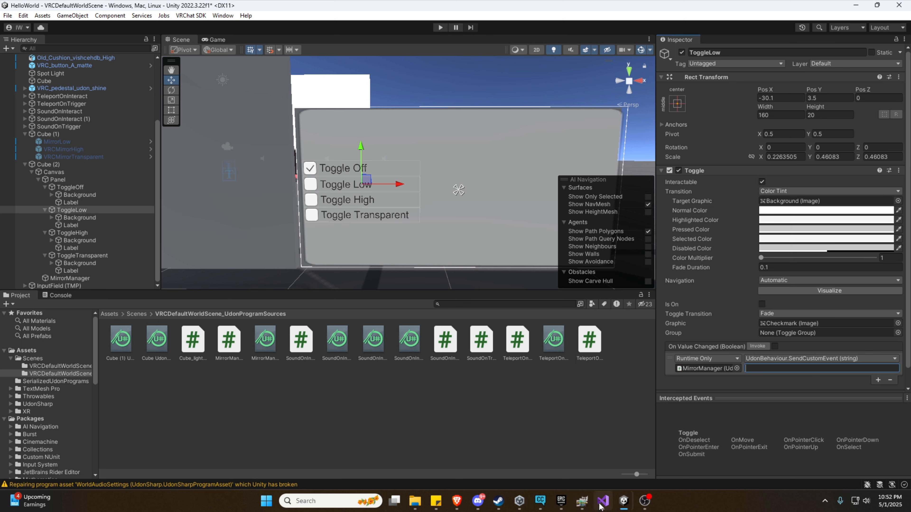
Copy the _SetLowMirror method name from MirrorManager.cs in Visual Studio and return to Unity.
{"action": "mouse_move", "coordinate": [602, 505]}
{"action": "left_click", "coordinate": [600, 441]}
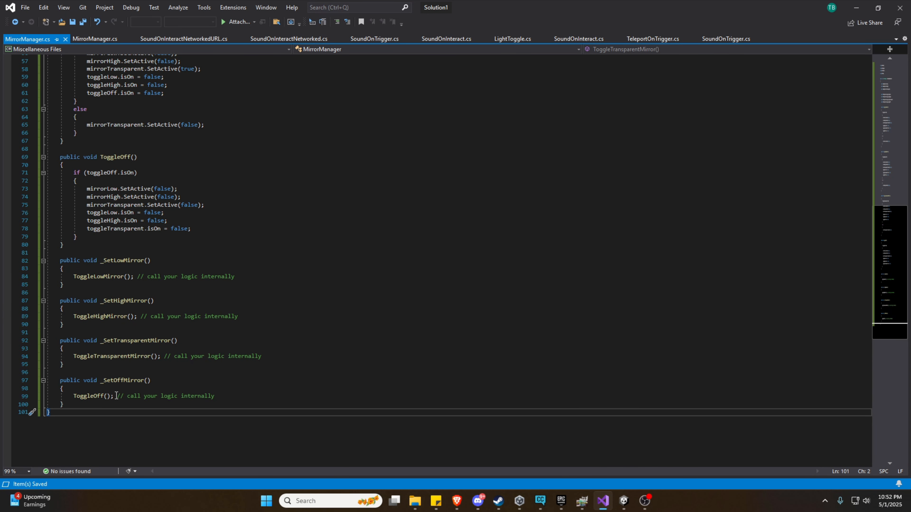
{"action": "left_click_drag", "start_coordinate": [100, 264], "coordinate": [150, 264]}
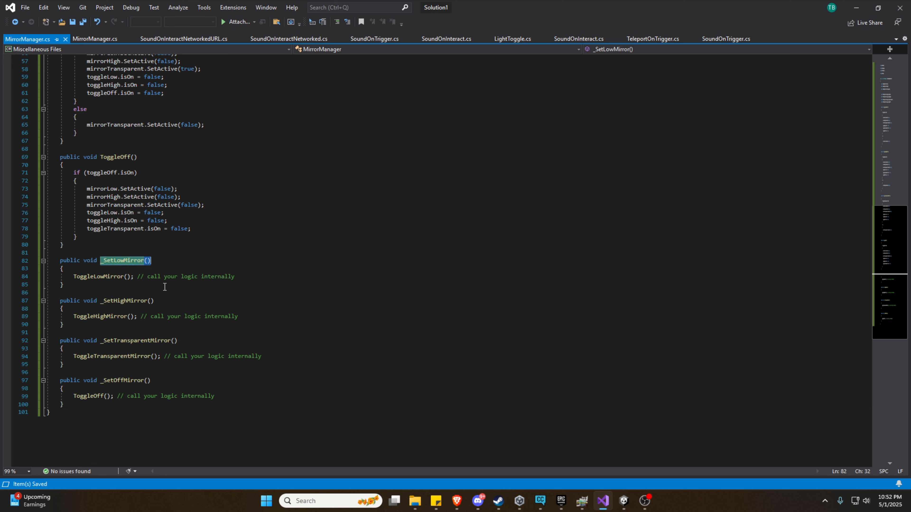
{"action": "left_click_drag", "start_coordinate": [101, 263], "coordinate": [143, 266]}
{"action": "key", "text": "ctrl+c"}
{"action": "scroll", "coordinate": [168, 261], "scroll_direction": "up", "scroll_amount": 14}
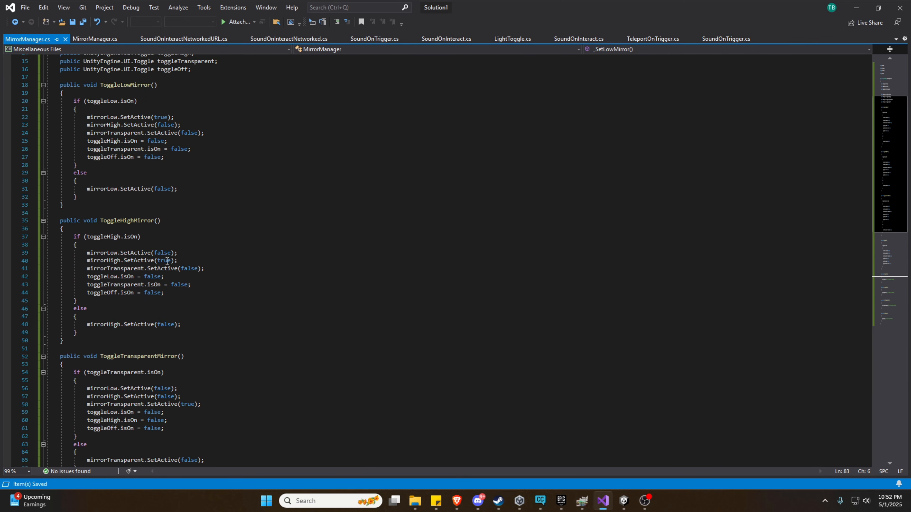
{"action": "scroll", "coordinate": [167, 261], "scroll_direction": "up", "scroll_amount": 3}
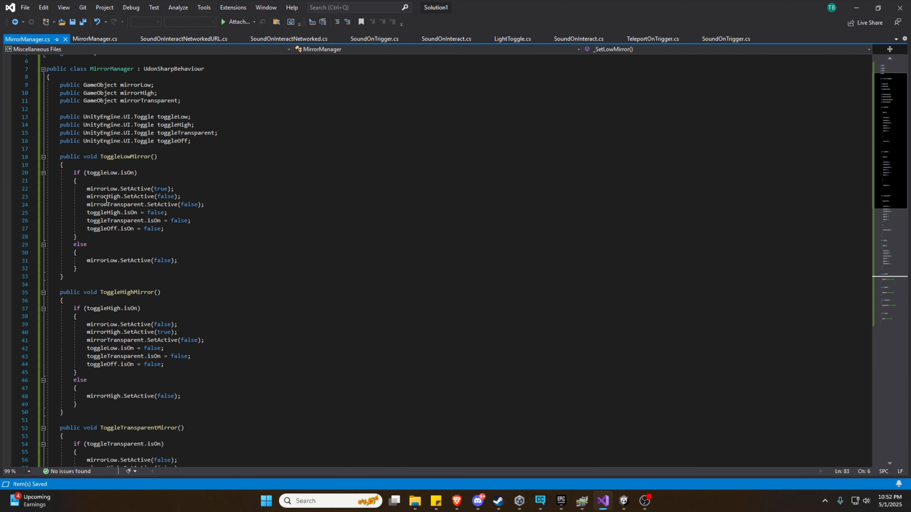
{"action": "left_click", "coordinate": [856, 8]}
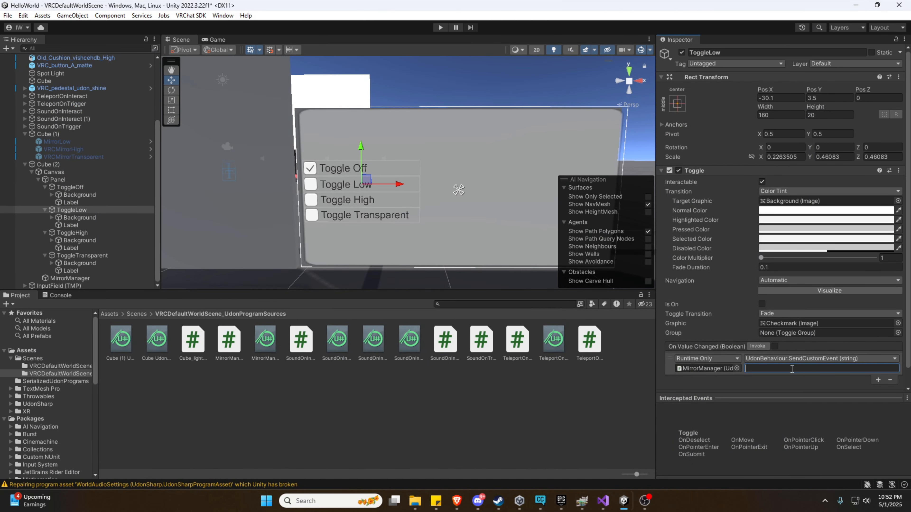
Set ToggleLow's event name to _SetLowMirror and give ToggleHigh a MirrorManager SendCustomEvent entry.
{"action": "key", "text": "ctrl+v"}
{"action": "key", "text": "BackSpace"}
{"action": "left_click", "coordinate": [71, 234]}
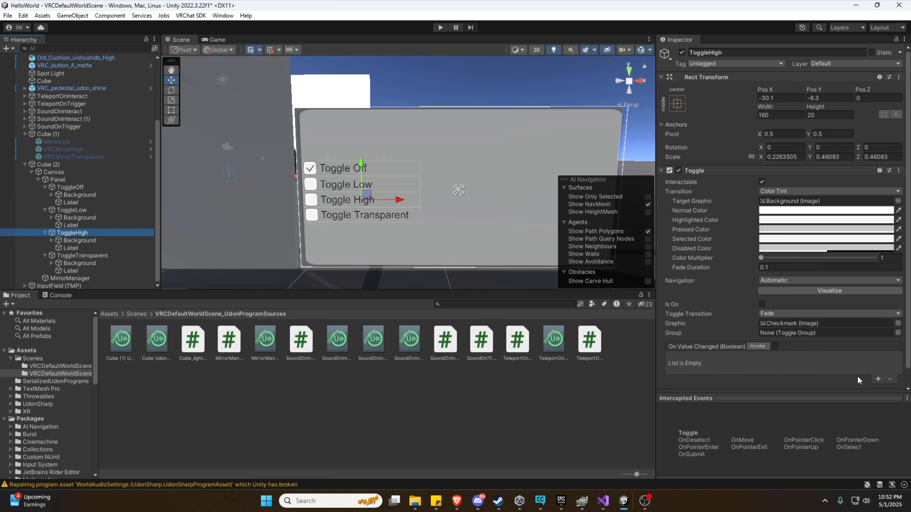
{"action": "left_click", "coordinate": [878, 380]}
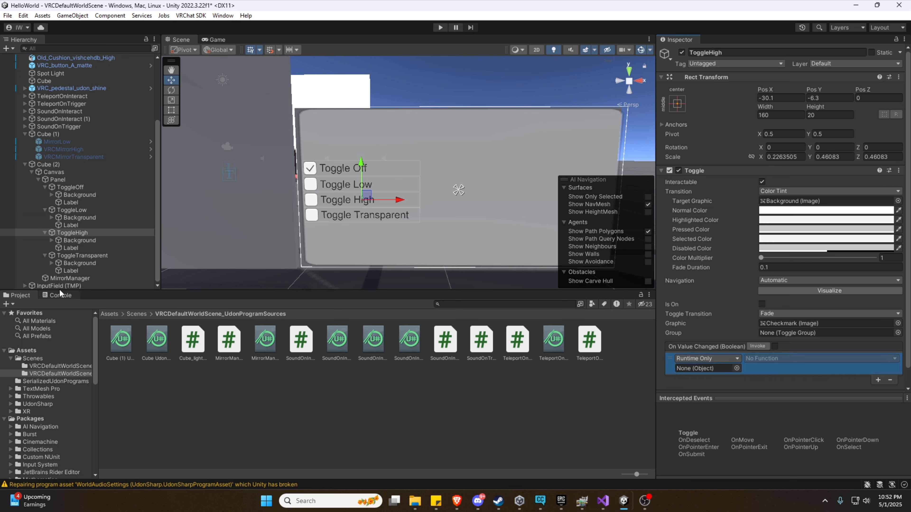
{"action": "left_click_drag", "start_coordinate": [64, 282], "coordinate": [705, 350]}
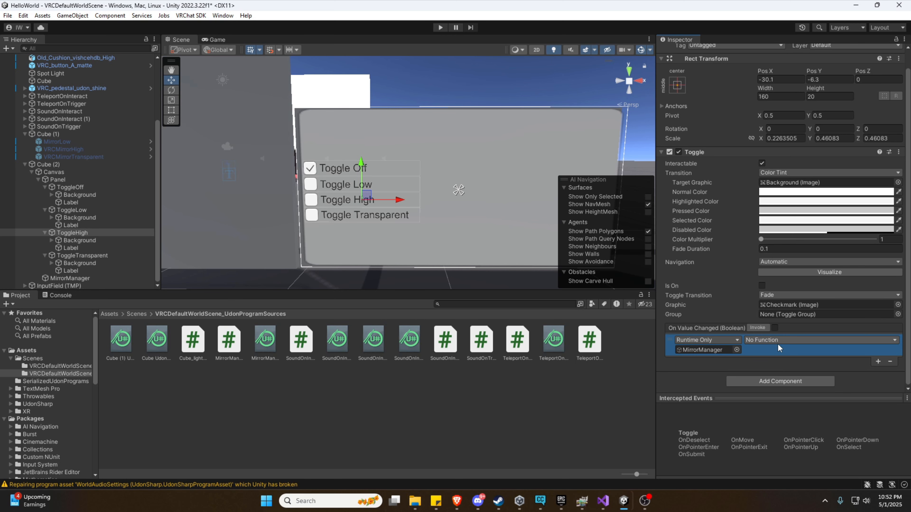
{"action": "left_click", "coordinate": [777, 341]}
{"action": "left_click", "coordinate": [777, 401]}
{"action": "left_click", "coordinate": [765, 353]}
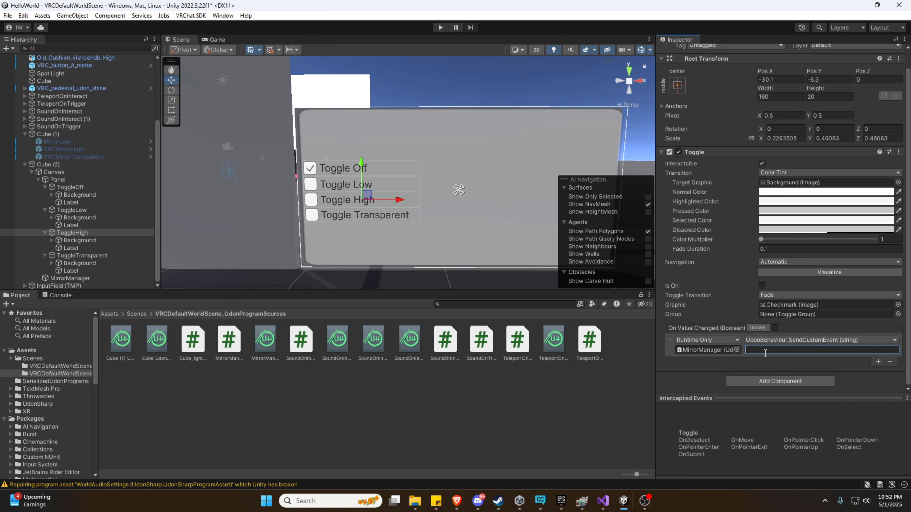
Copy _SetHighMirror from MirrorManager.cs and paste it as ToggleHigh's event name.
{"action": "left_click", "coordinate": [603, 501]}
{"action": "scroll", "coordinate": [207, 344], "scroll_direction": "down", "scroll_amount": 4}
{"action": "scroll", "coordinate": [208, 345], "scroll_direction": "down", "scroll_amount": 14}
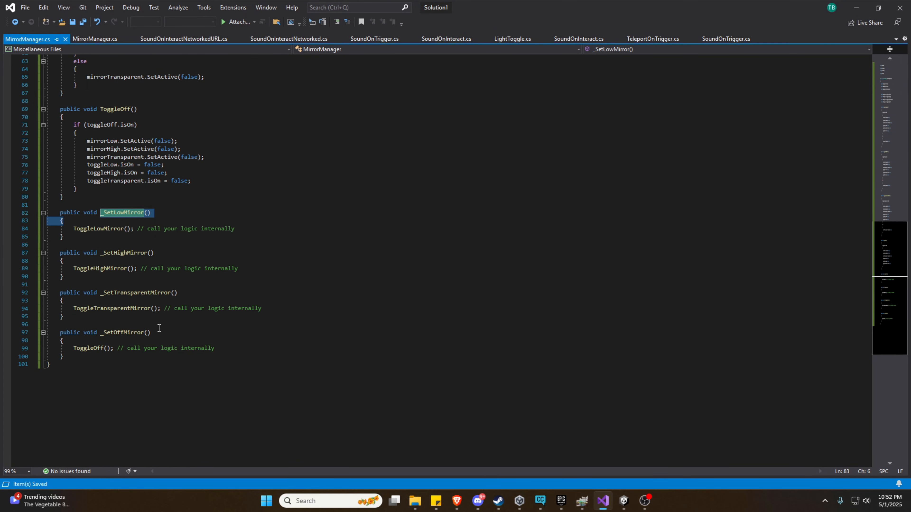
{"action": "left_click_drag", "start_coordinate": [101, 253], "coordinate": [148, 253]}
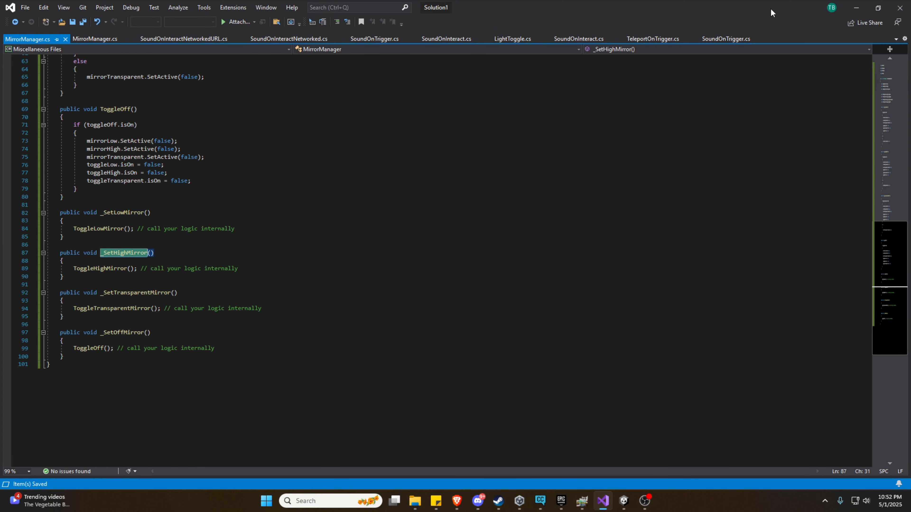
{"action": "left_click", "coordinate": [852, 9]}
{"action": "type", "text": "_SetHighMirror"}
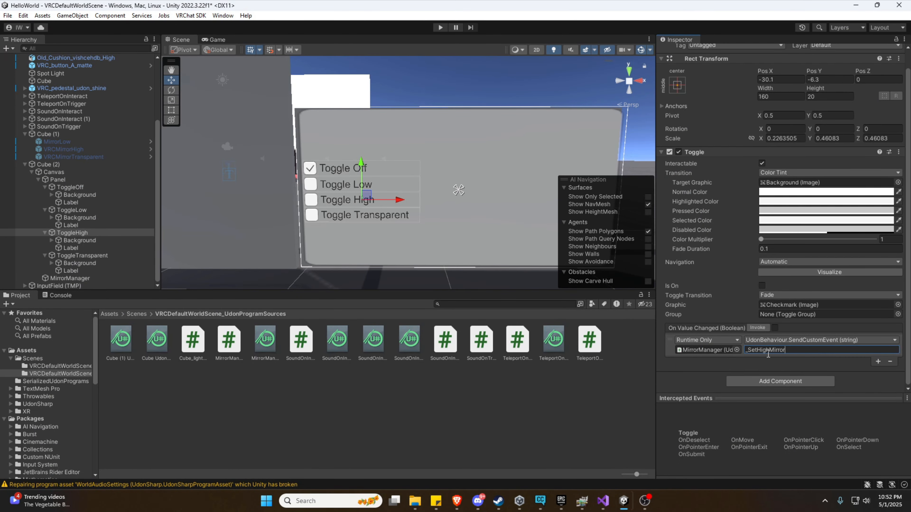
Select ToggleTransparent and copy the _SetTransparentMirror method name from MirrorManager.cs.
{"action": "left_click", "coordinate": [100, 255]}
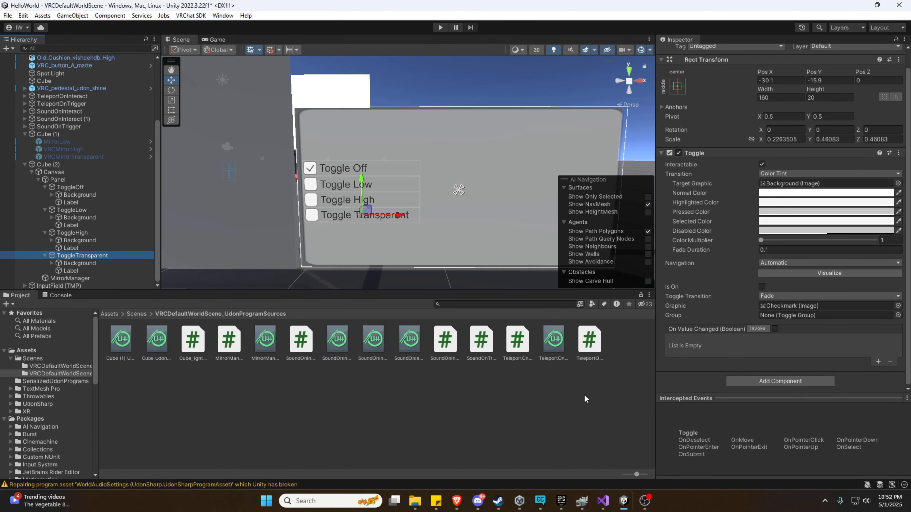
{"action": "left_click", "coordinate": [603, 501]}
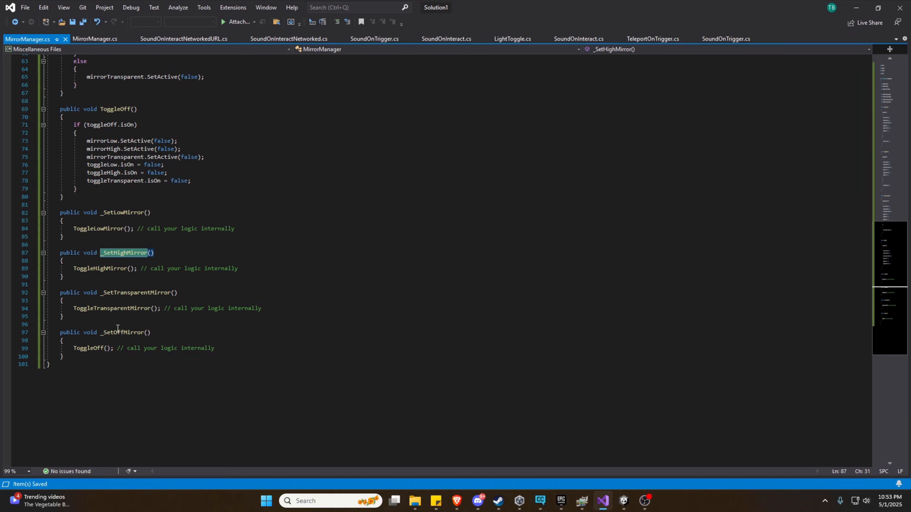
{"action": "left_click_drag", "start_coordinate": [101, 293], "coordinate": [171, 296]}
{"action": "key", "text": "ctrl+c"}
{"action": "key", "text": "alt+Tab"}
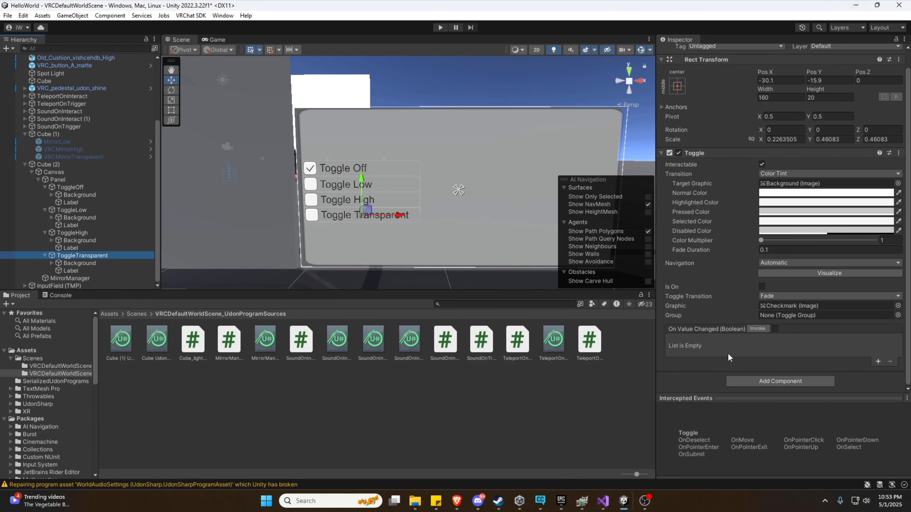
Make ToggleTransparent's On Value Changed send _SetTransparentMirror to MirrorManager via SendCustomEvent.
{"action": "left_click", "coordinate": [878, 363]}
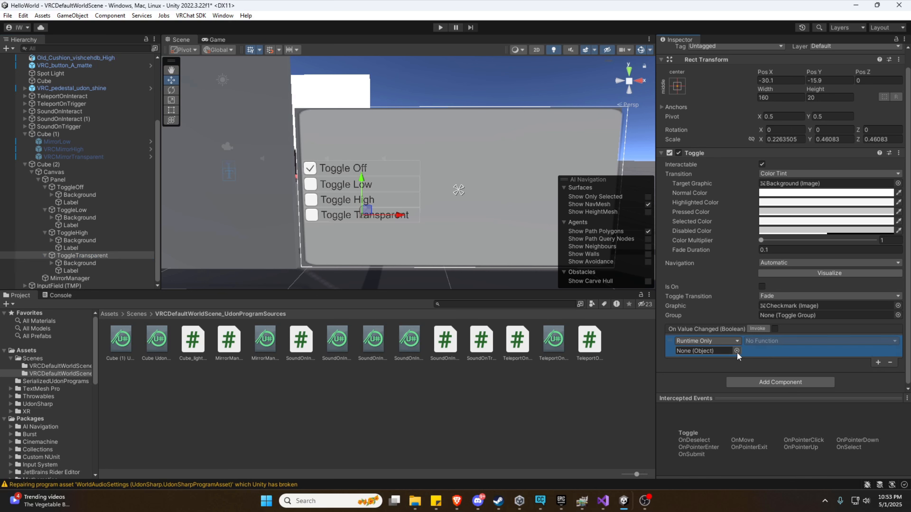
{"action": "left_click_drag", "start_coordinate": [70, 279], "coordinate": [699, 352]}
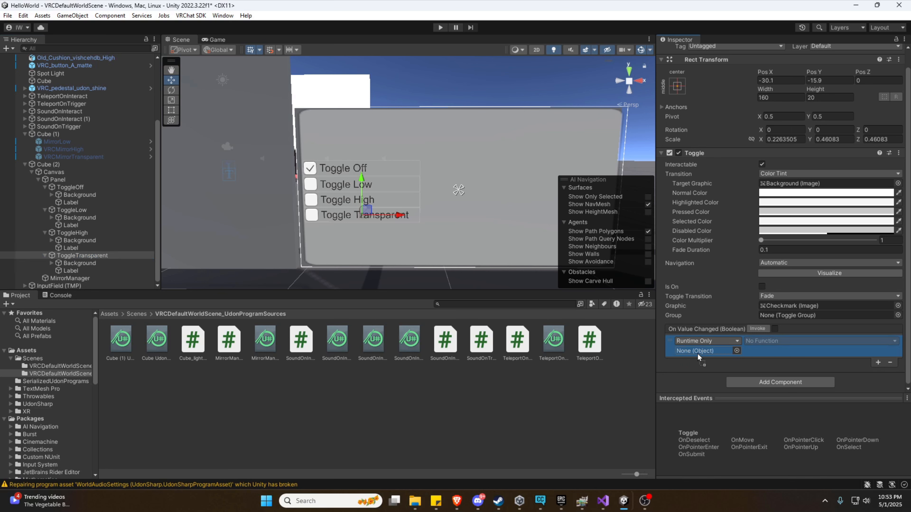
{"action": "left_click", "coordinate": [775, 341]}
{"action": "left_click", "coordinate": [782, 384]}
{"action": "left_click", "coordinate": [769, 351]}
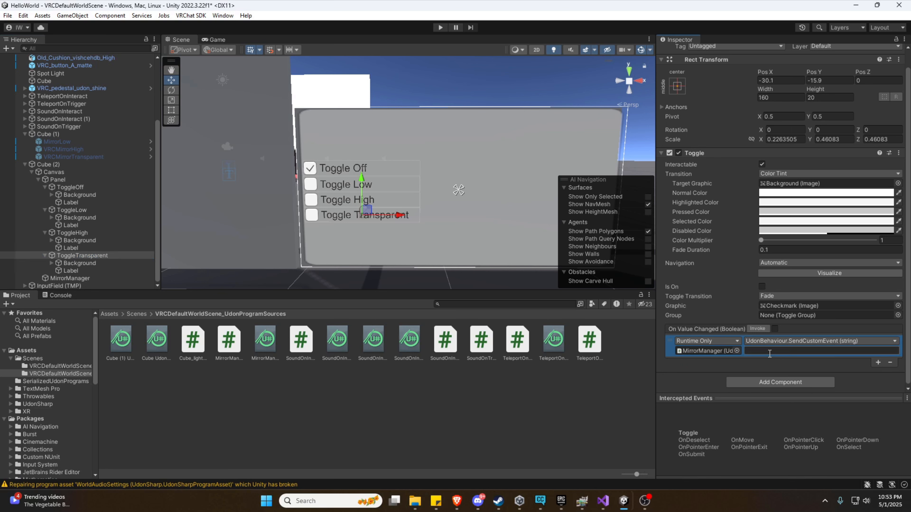
{"action": "key", "text": "ctrl+v"}
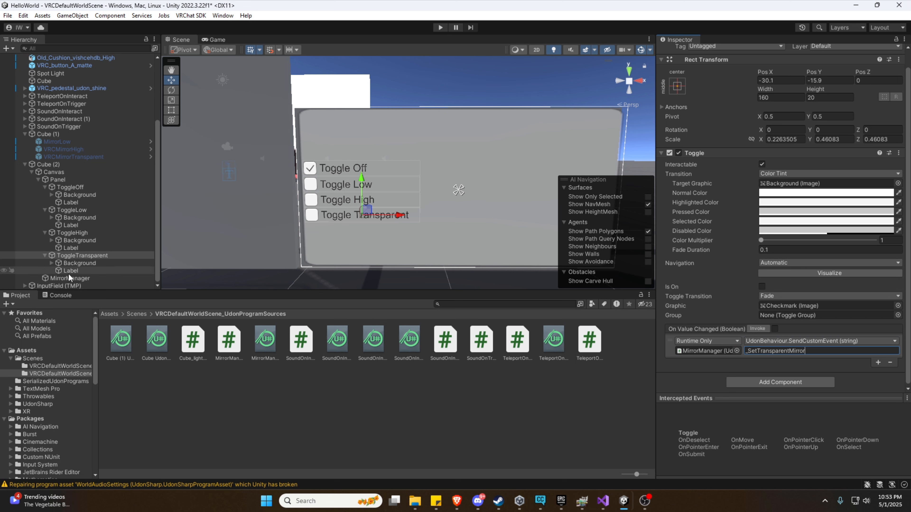
Make ToggleOff's On Value Changed send _SetOffMirror to MirrorManager via SendCustomEvent.
{"action": "left_click", "coordinate": [76, 186]}
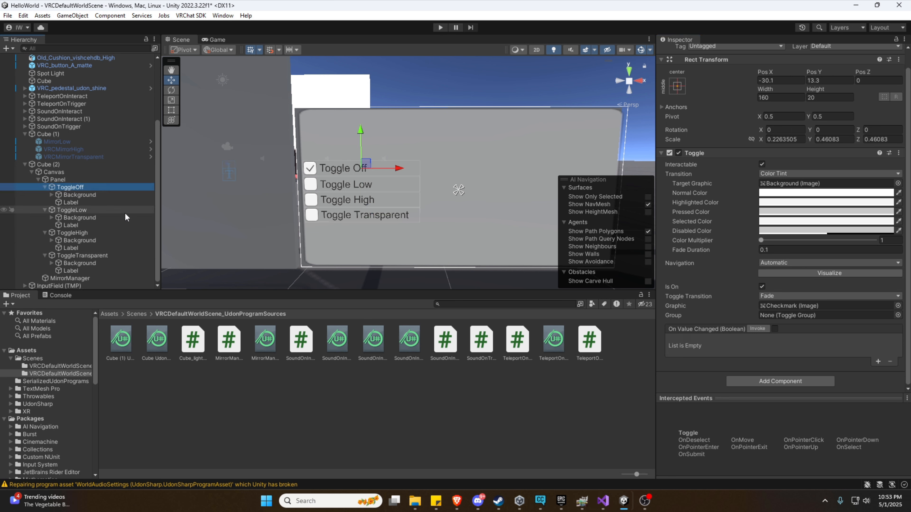
{"action": "left_click_drag", "start_coordinate": [71, 279], "coordinate": [725, 355]}
{"action": "left_click", "coordinate": [776, 341]}
{"action": "left_click", "coordinate": [789, 402]}
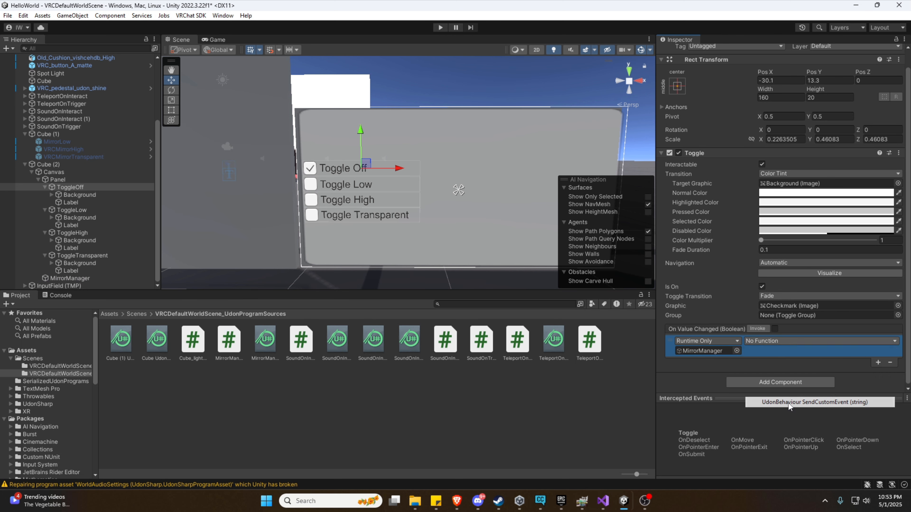
{"action": "left_click", "coordinate": [603, 501]}
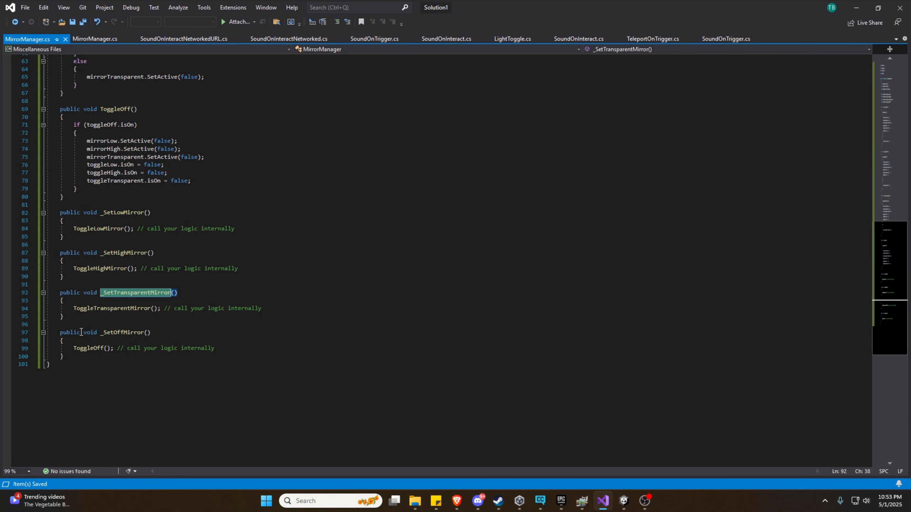
{"action": "left_click_drag", "start_coordinate": [102, 333], "coordinate": [145, 336]}
{"action": "key", "text": "ctrl+c"}
{"action": "left_click", "coordinate": [856, 7]}
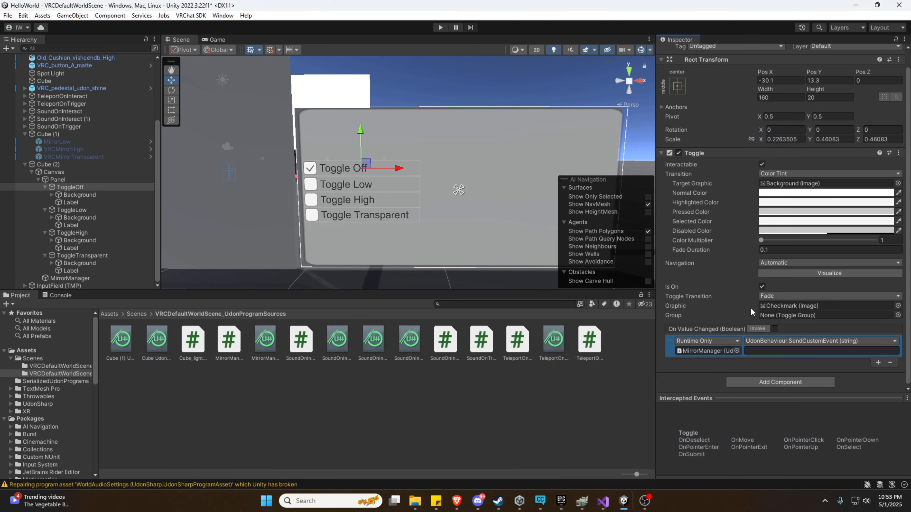
{"action": "left_click", "coordinate": [770, 351]}
{"action": "key", "text": "ctrl+v"}
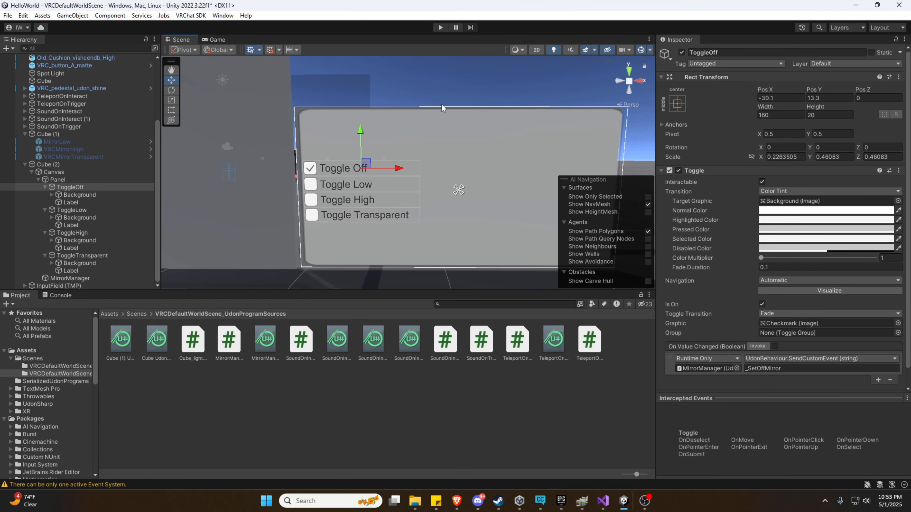
Fly the scene camera around to frame the toggle panel.
{"action": "key", "text": "s"}
{"action": "mouse_move", "coordinate": [446, 105]}
{"action": "right_mouse_down"}
{"action": "mouse_move", "coordinate": [439, 88]}
{"action": "mouse_move", "coordinate": [442, 101]}
{"action": "right_mouse_up"}
{"action": "key", "text": "a"}
{"action": "key", "text": "d"}
{"action": "key", "text": "w"}
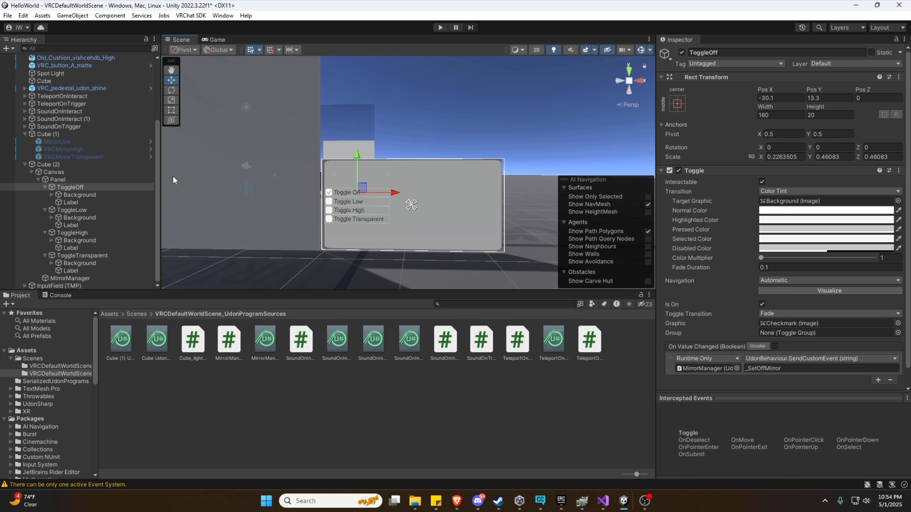
Enter Play mode, walk the player up to the mirror toggle panel, then free the mouse.
{"action": "left_click", "coordinate": [440, 27]}
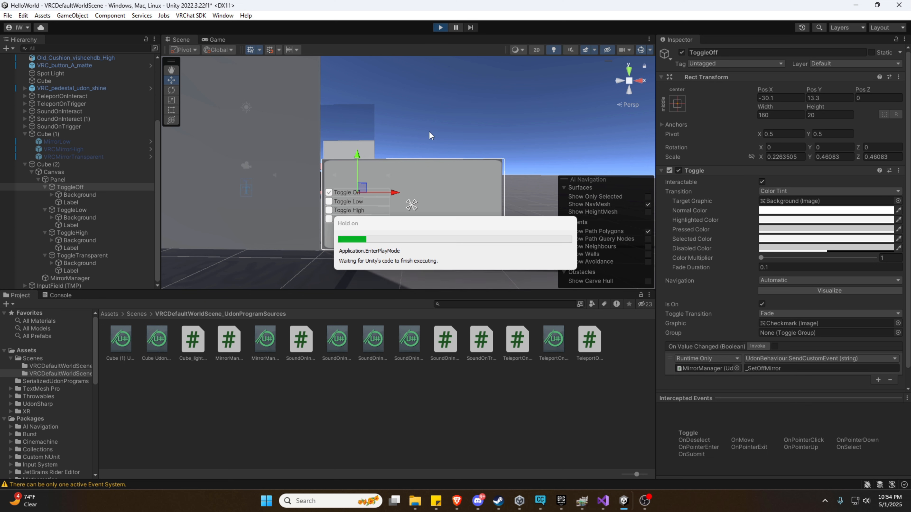
{"action": "left_click", "coordinate": [353, 145]}
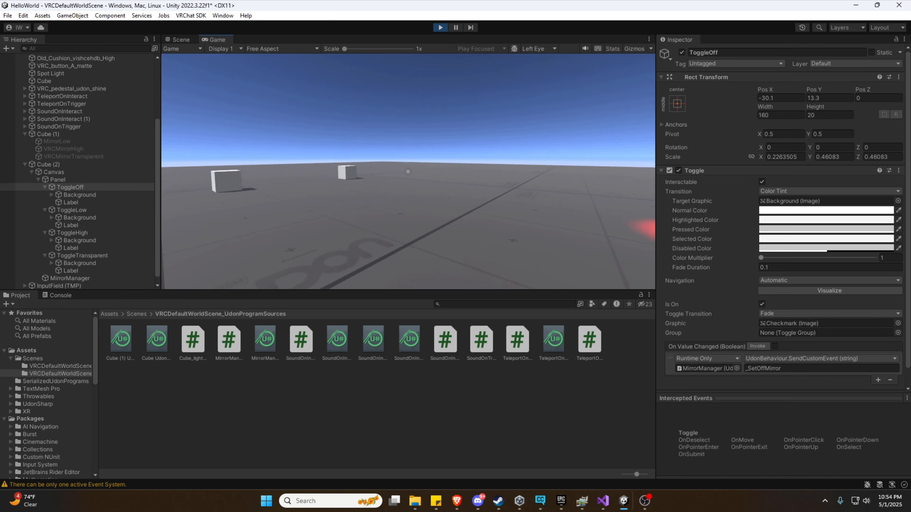
{"action": "key", "text": "w"}
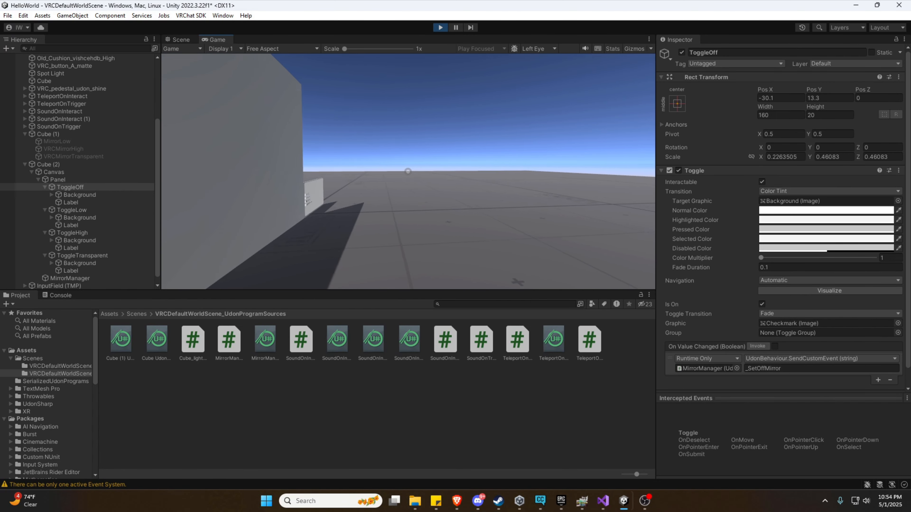
{"action": "key", "text": "w"}
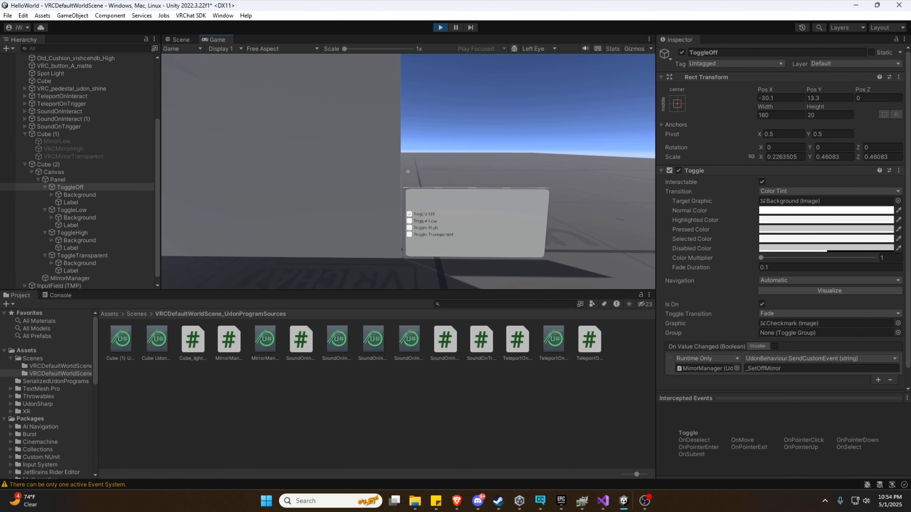
{"action": "key", "text": "w"}
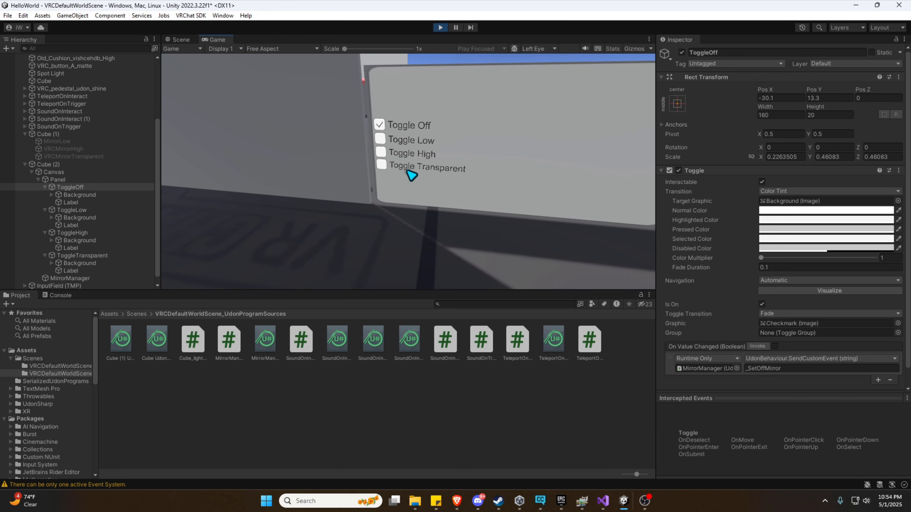
{"action": "key", "text": "s"}
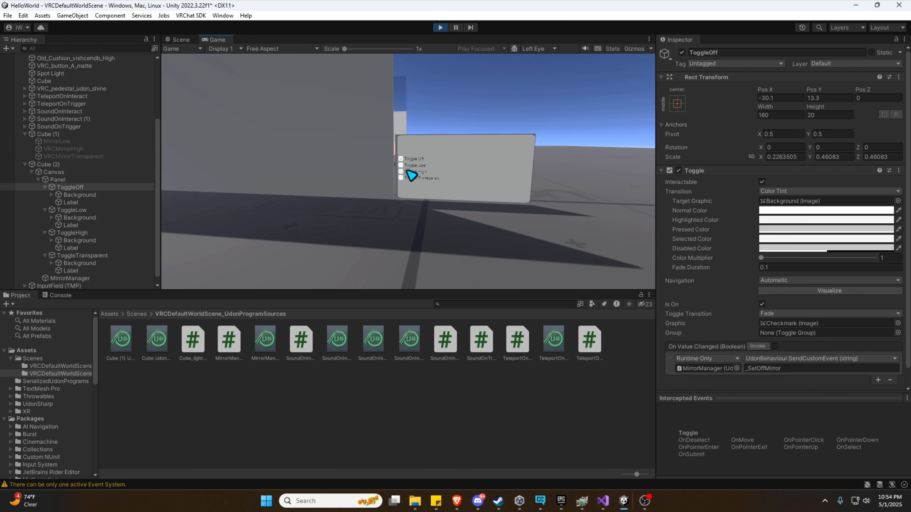
{"action": "key", "text": "w"}
{"action": "key", "text": "w"}
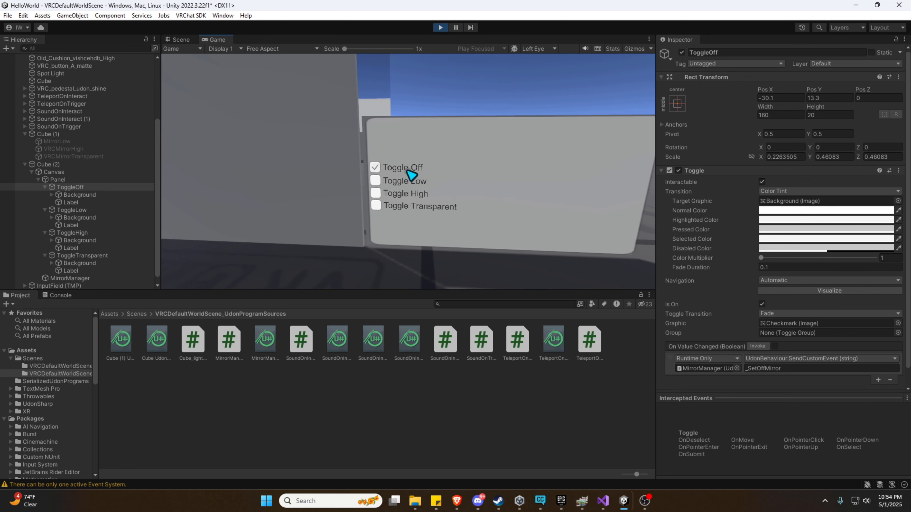
{"action": "key", "text": "Escape"}
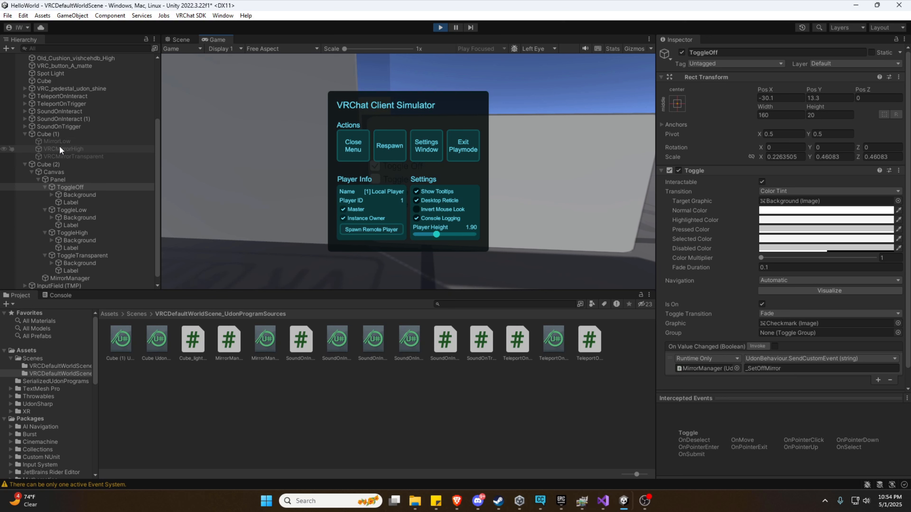
In play mode, switch on the Low, Off, High and Transparent toggles in turn to check each mirror.
{"action": "left_click", "coordinate": [352, 154]}
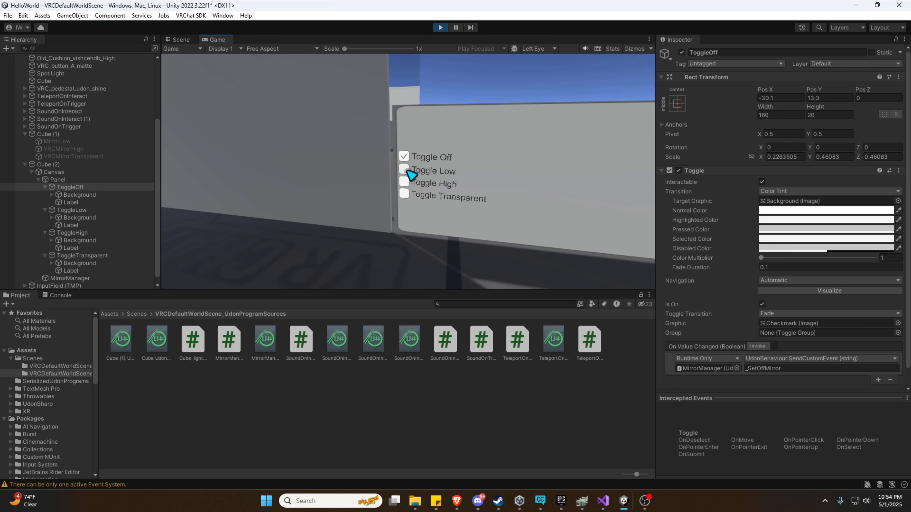
{"action": "left_click", "coordinate": [410, 173]}
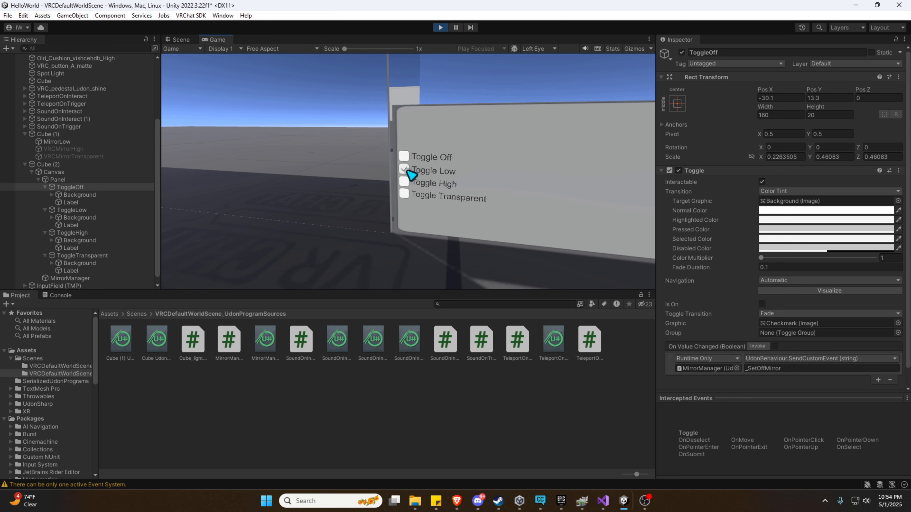
{"action": "key", "text": "Escape"}
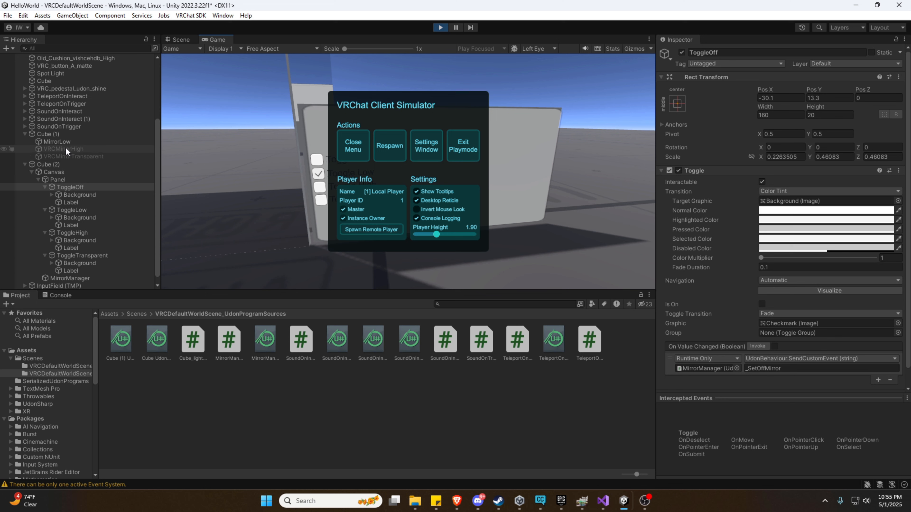
{"action": "left_click", "coordinate": [343, 145]}
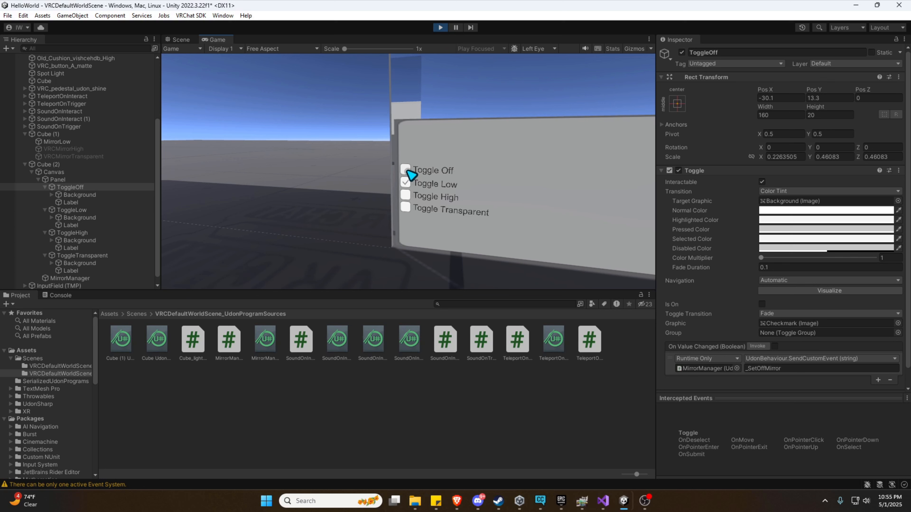
{"action": "left_click", "coordinate": [406, 170]}
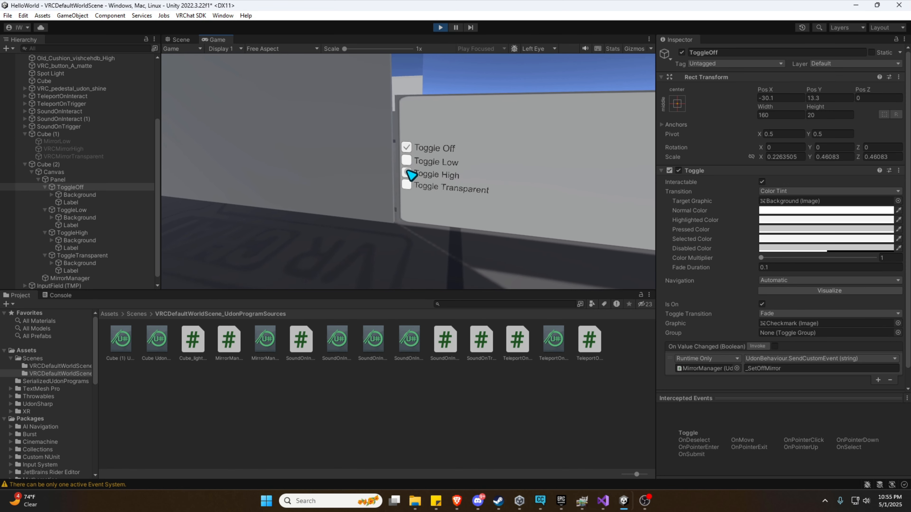
{"action": "left_click", "coordinate": [409, 172]}
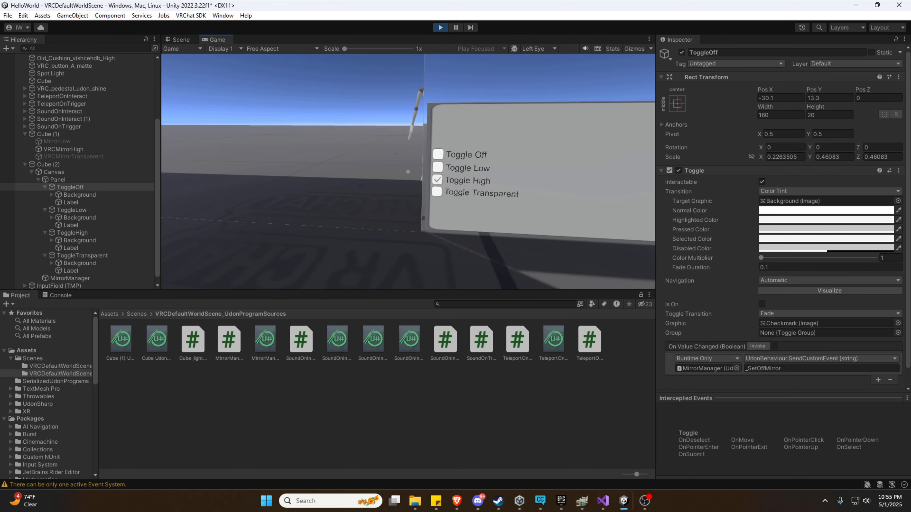
{"action": "left_click", "coordinate": [408, 172]}
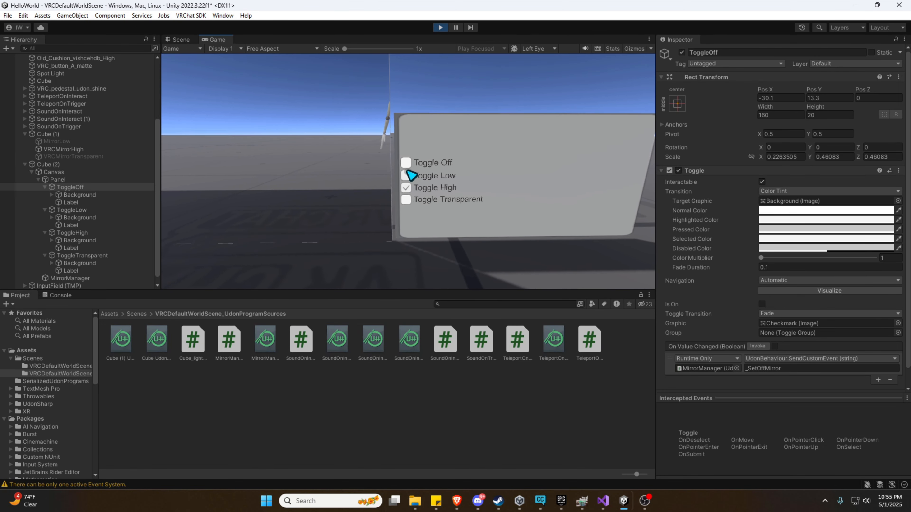
Recheck the Low, Off and High toggles, flicking High off and on, then exit Play mode.
{"action": "left_click", "coordinate": [408, 171]}
{"action": "left_click", "coordinate": [409, 172]}
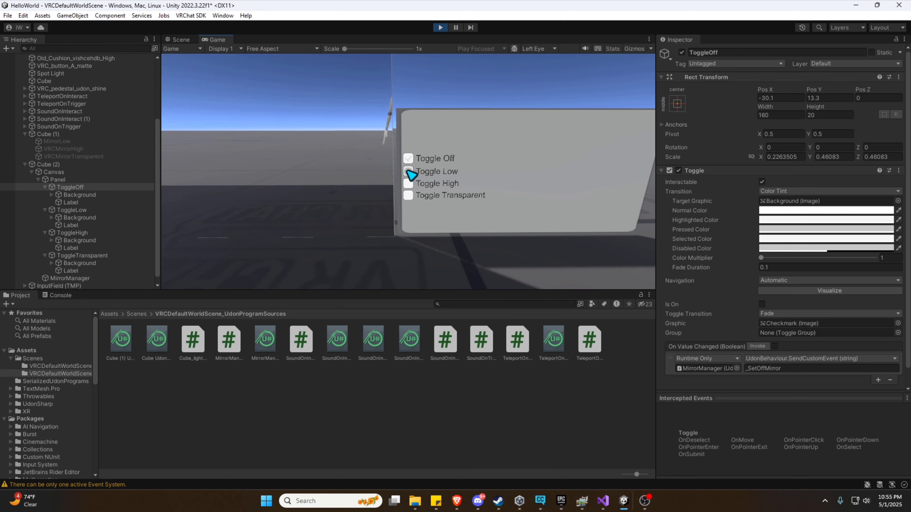
{"action": "left_click", "coordinate": [408, 171]}
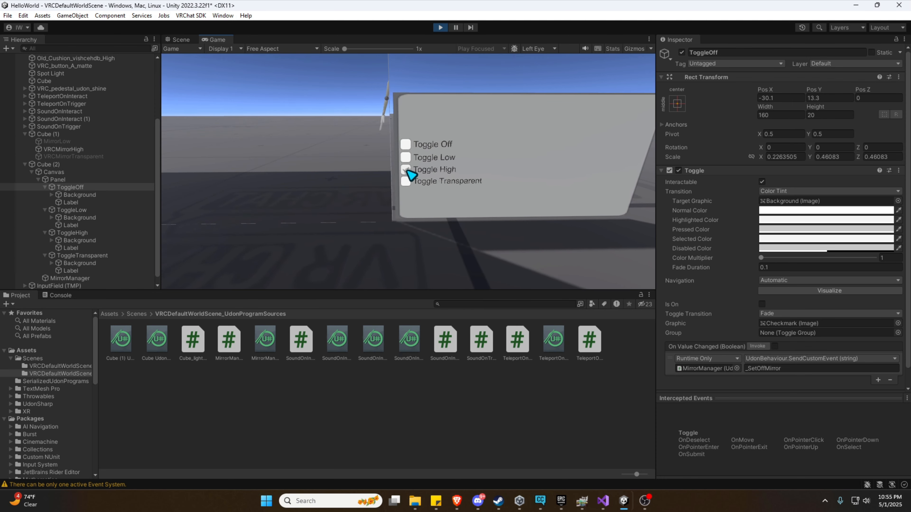
{"action": "left_click", "coordinate": [408, 172]}
{"action": "left_click", "coordinate": [408, 171]}
{"action": "left_click", "coordinate": [408, 172]}
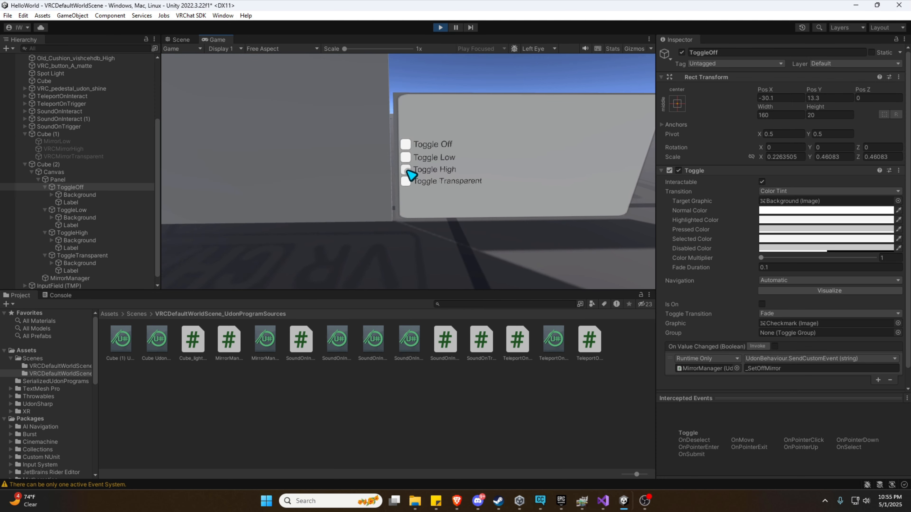
{"action": "left_click", "coordinate": [408, 171]}
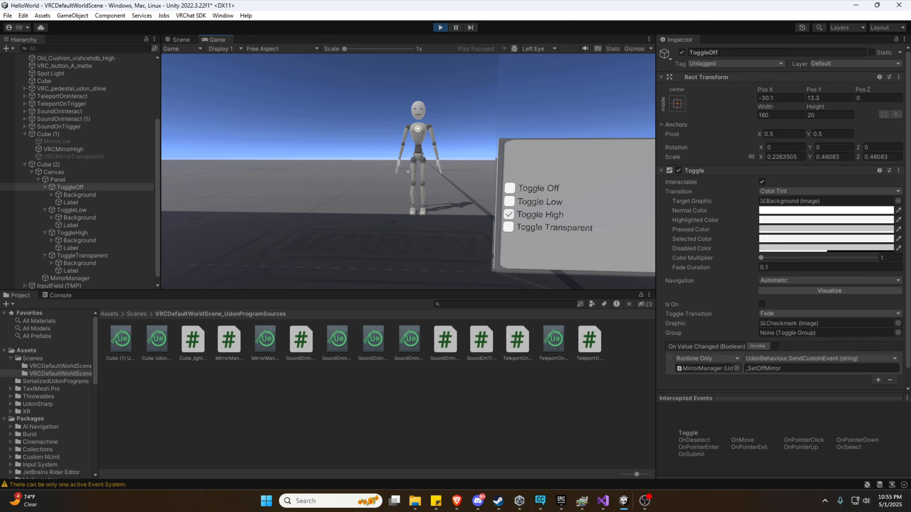
{"action": "key", "text": "Escape"}
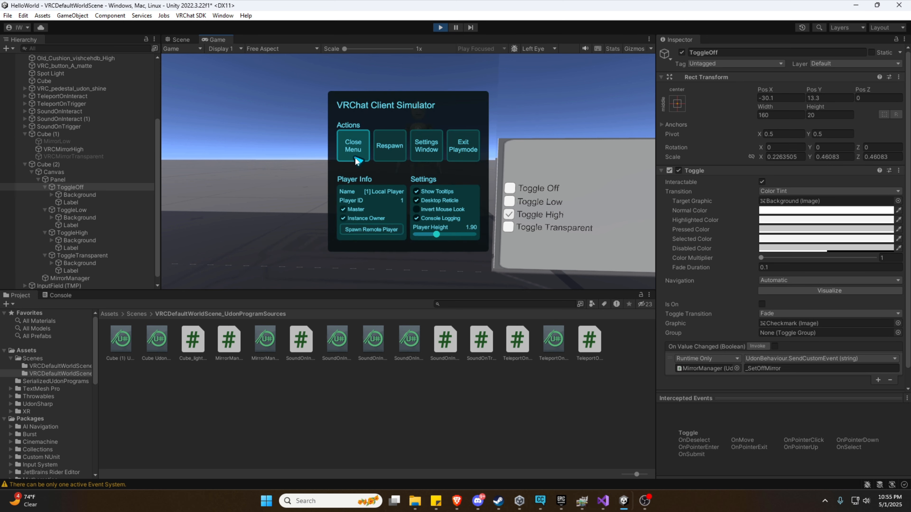
{"action": "left_click", "coordinate": [468, 145]}
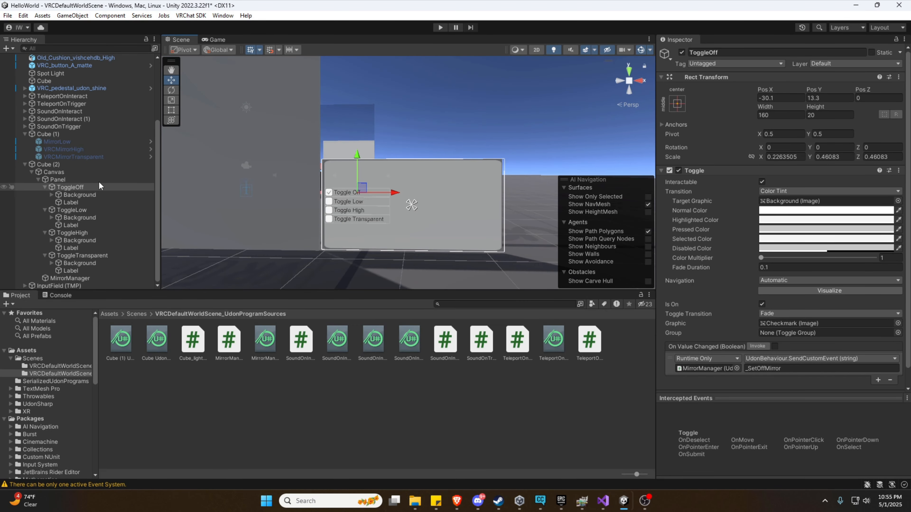
Select MirrorLow and set its Mirror Resolution to X512.
{"action": "left_click", "coordinate": [71, 141]}
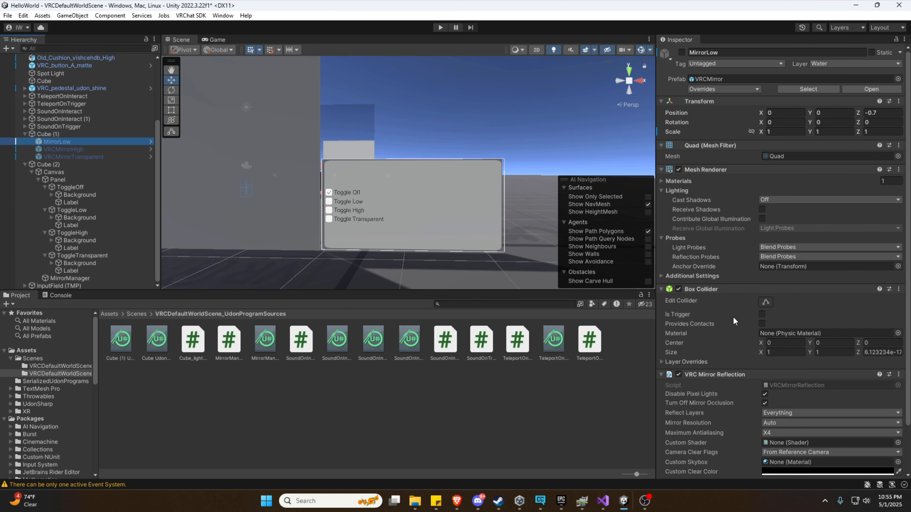
{"action": "scroll", "coordinate": [733, 317], "scroll_direction": "down", "scroll_amount": 2}
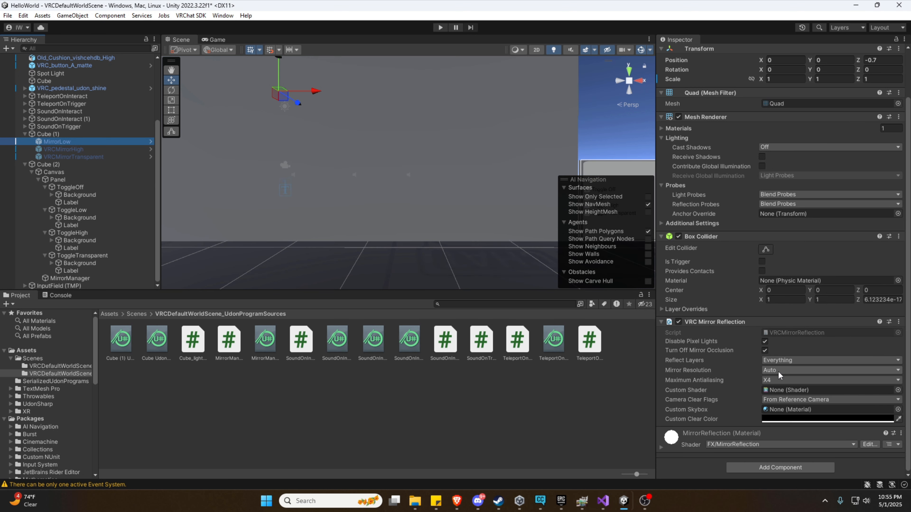
{"action": "left_click", "coordinate": [777, 371]}
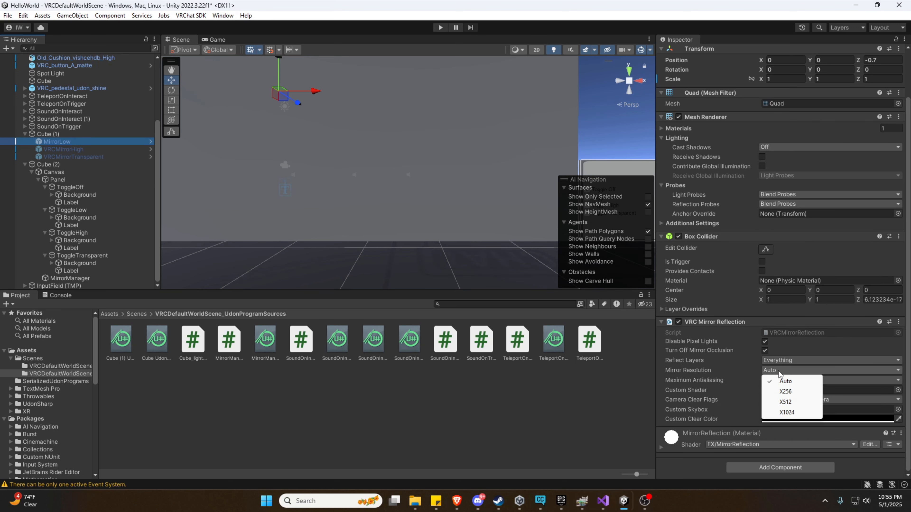
{"action": "left_click", "coordinate": [800, 402]}
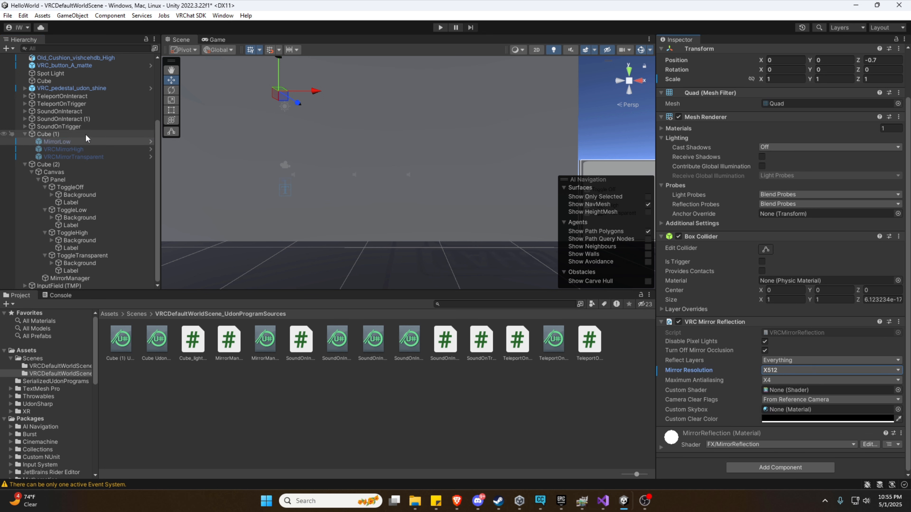
{"action": "left_click", "coordinate": [773, 373]}
{"action": "left_click", "coordinate": [774, 373]}
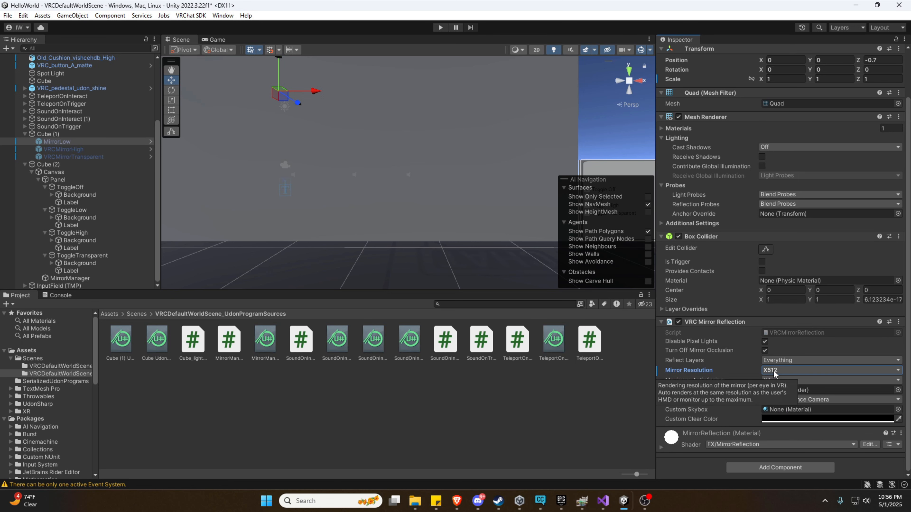
{"action": "left_click", "coordinate": [773, 371]}
{"action": "left_click", "coordinate": [691, 374]}
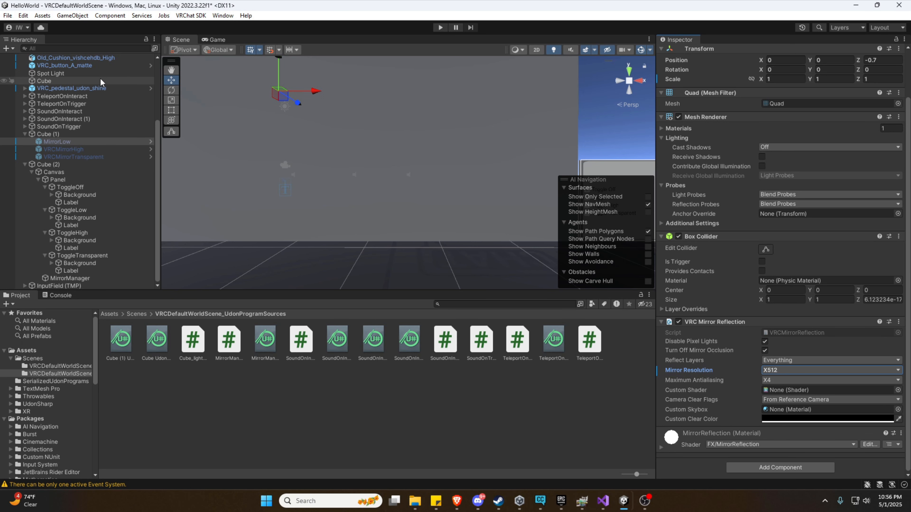
Briefly toggle MirrorLow on and off, and keep its maximum antialiasing at X4.
{"action": "scroll", "coordinate": [695, 128], "scroll_direction": "up", "scroll_amount": 3}
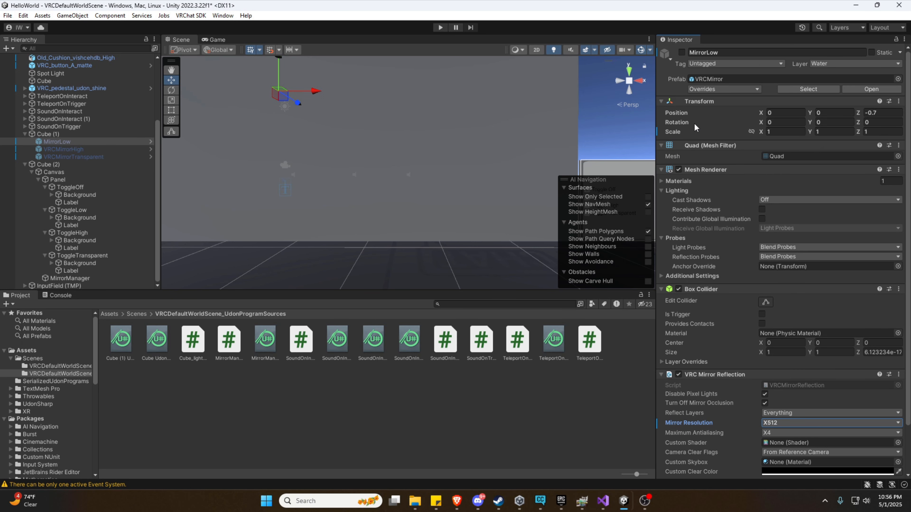
{"action": "left_click", "coordinate": [682, 52]}
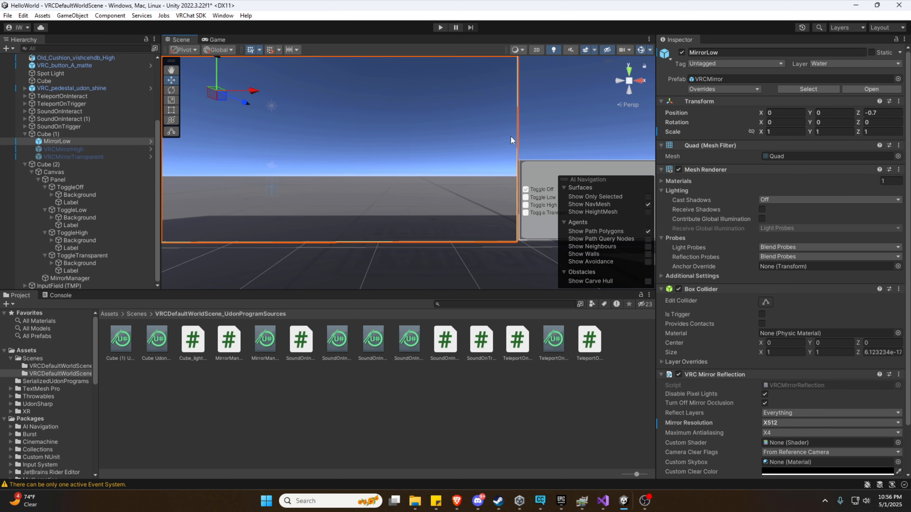
{"action": "left_click", "coordinate": [681, 53]}
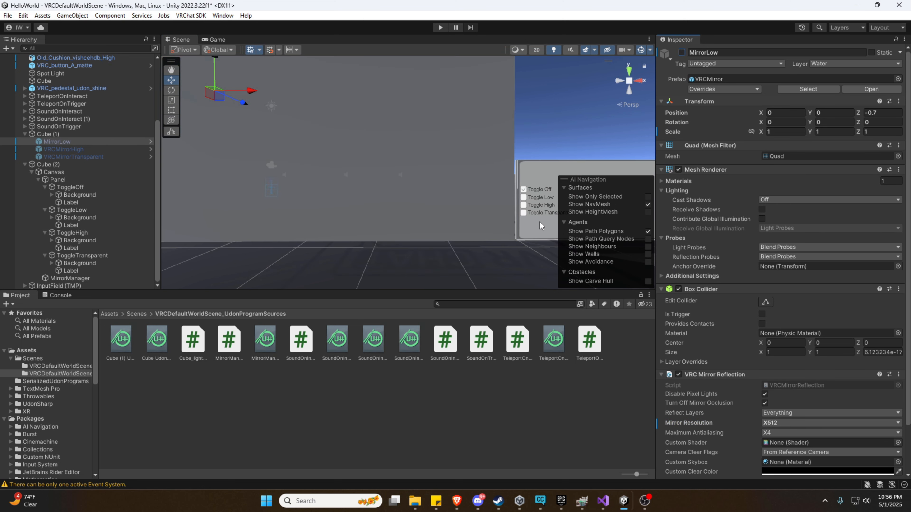
{"action": "mouse_move", "coordinate": [782, 434]}
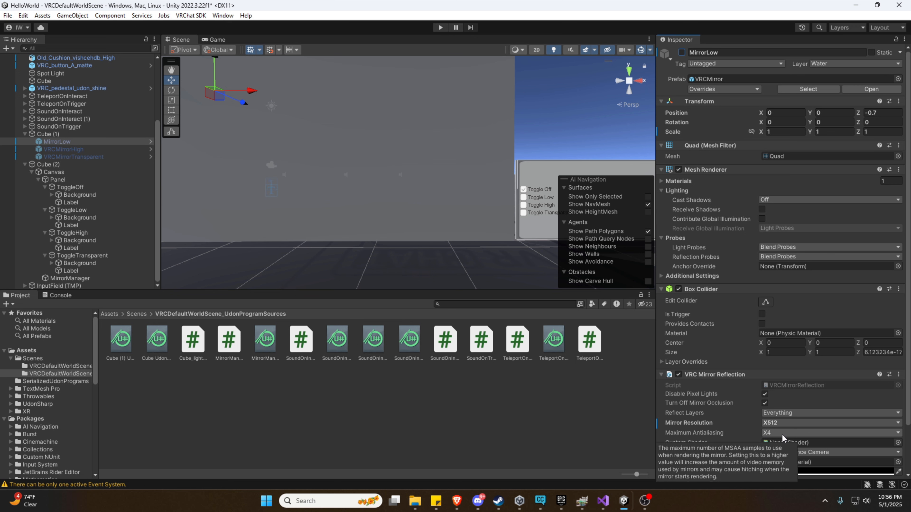
{"action": "left_click", "coordinate": [781, 433]}
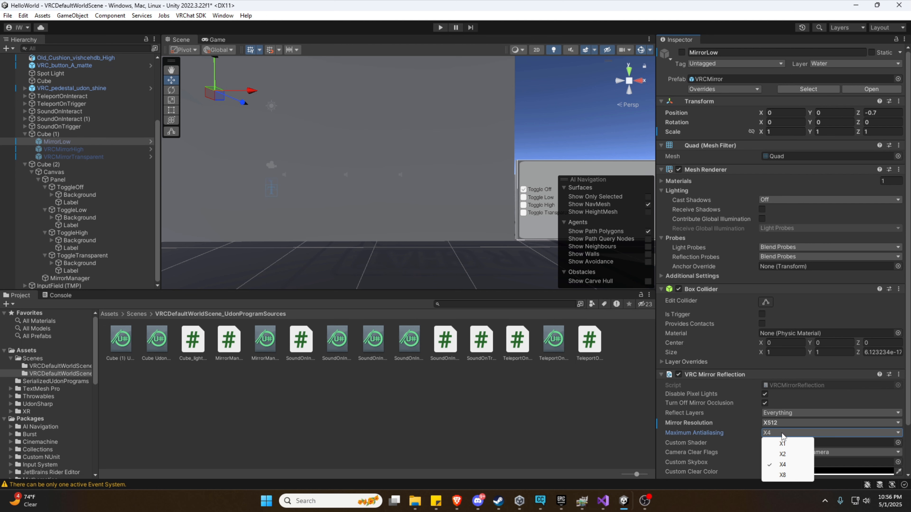
{"action": "left_click", "coordinate": [706, 430]}
Set MirrorLow's Reflect Layers to Nothing, then add Player, PlayerLocal and MirrorReflection.
{"action": "scroll", "coordinate": [714, 430], "scroll_direction": "down", "scroll_amount": 2}
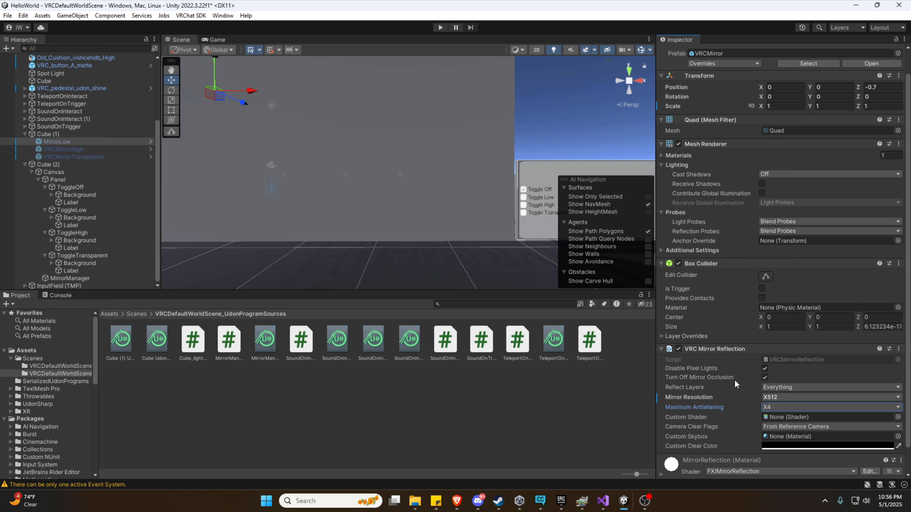
{"action": "left_click", "coordinate": [791, 385]}
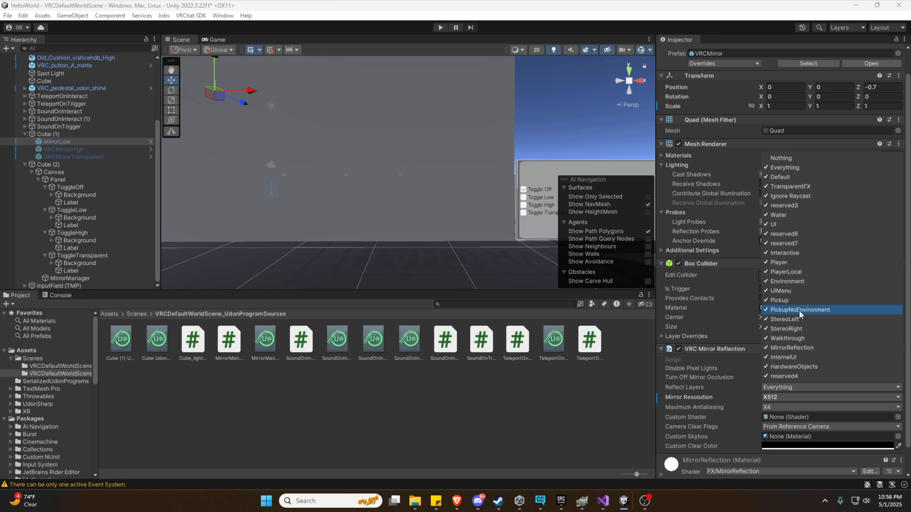
{"action": "left_click", "coordinate": [784, 161]}
{"action": "left_click", "coordinate": [789, 264]}
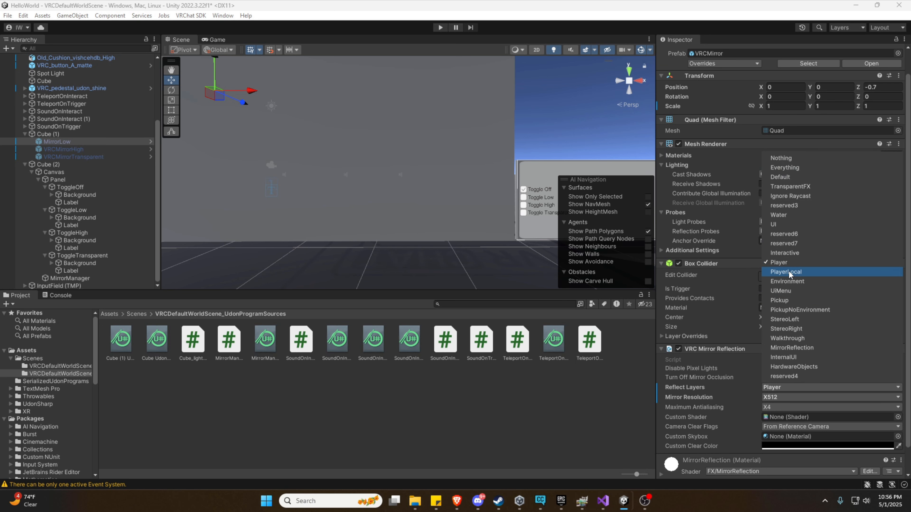
{"action": "left_click", "coordinate": [788, 271]}
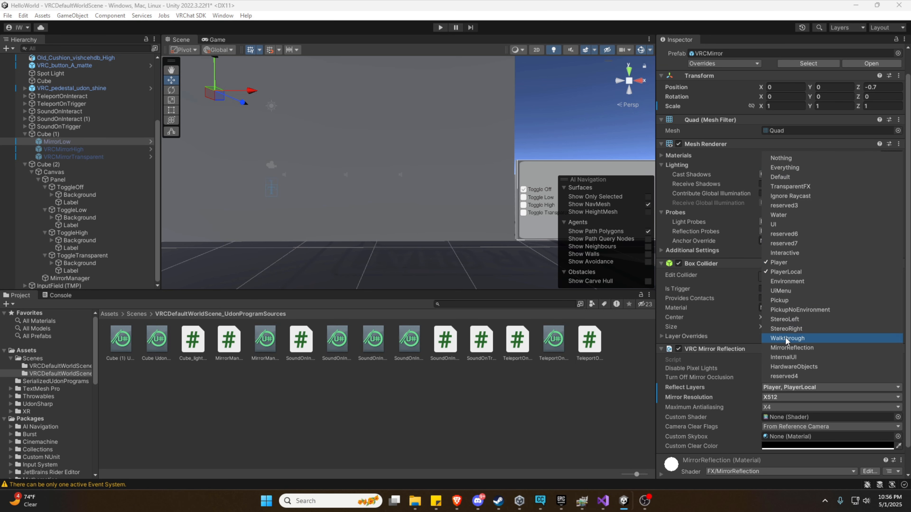
{"action": "left_click", "coordinate": [787, 348]}
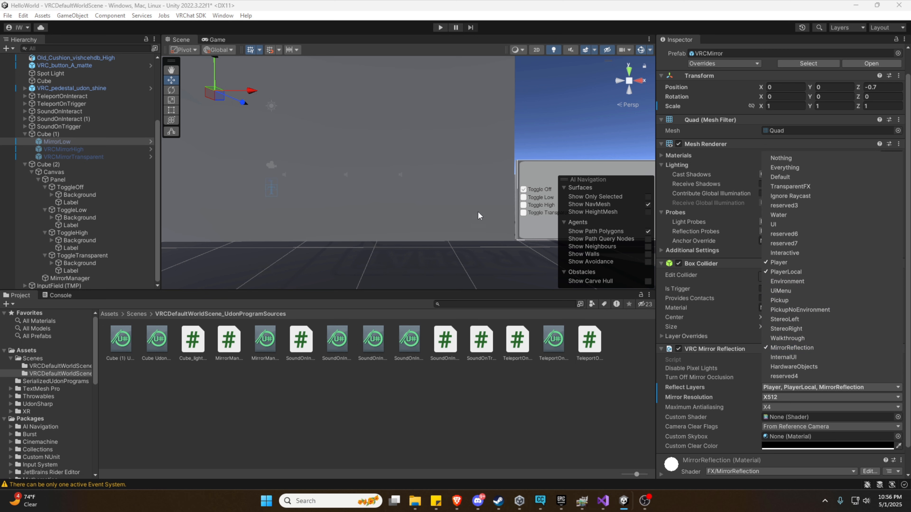
{"action": "left_click", "coordinate": [442, 27]}
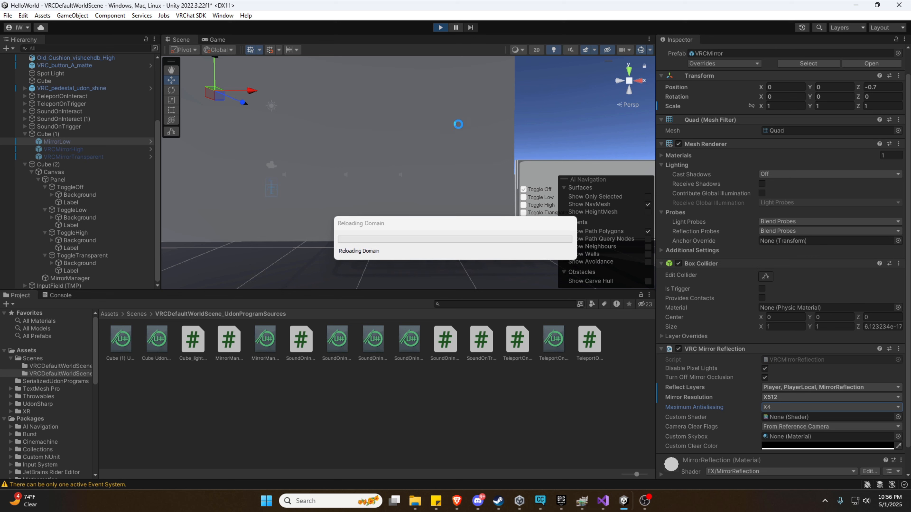
{"action": "key", "text": "s"}
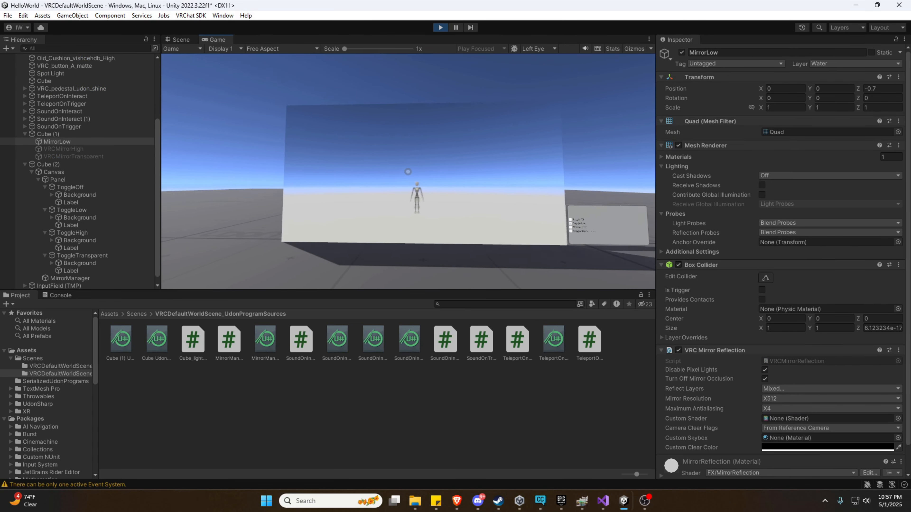
{"action": "key", "text": "w"}
{"action": "key", "text": "d"}
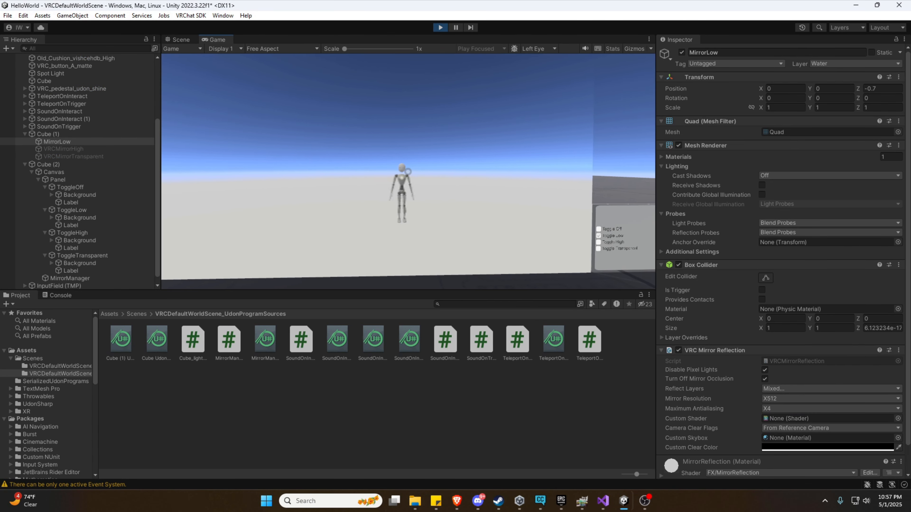
{"action": "key", "text": "a"}
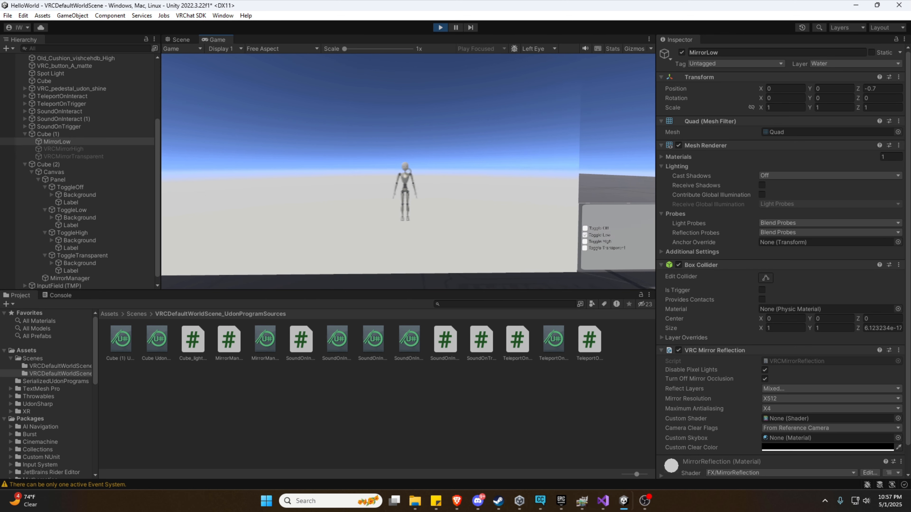
{"action": "key", "text": "s"}
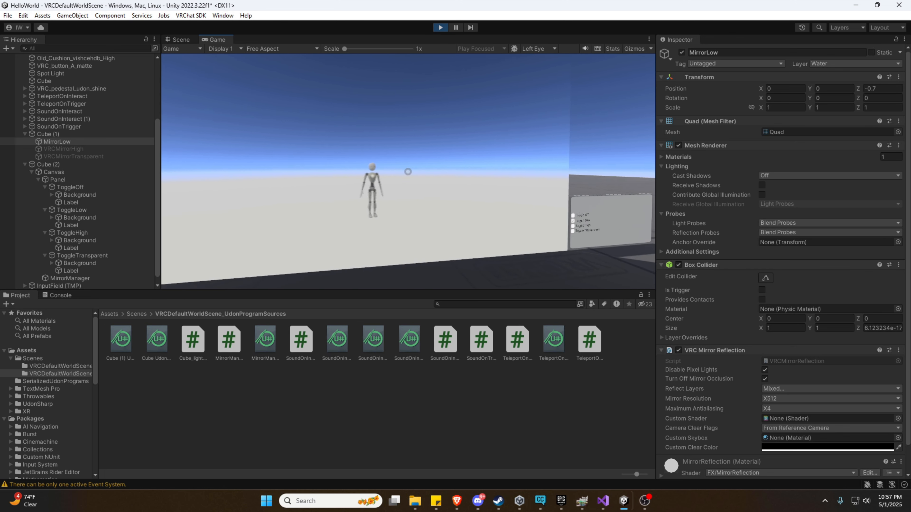
{"action": "key", "text": "w"}
{"action": "key", "text": "Escape"}
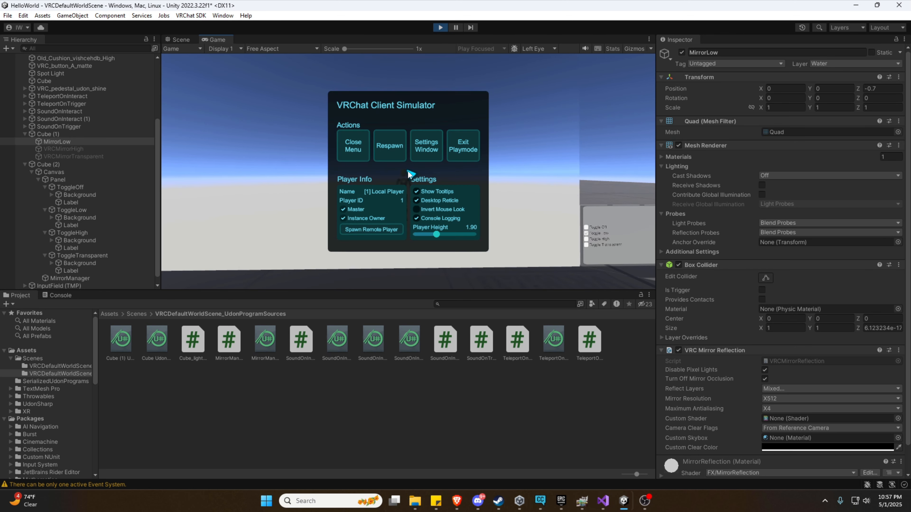
{"action": "left_click", "coordinate": [468, 156]}
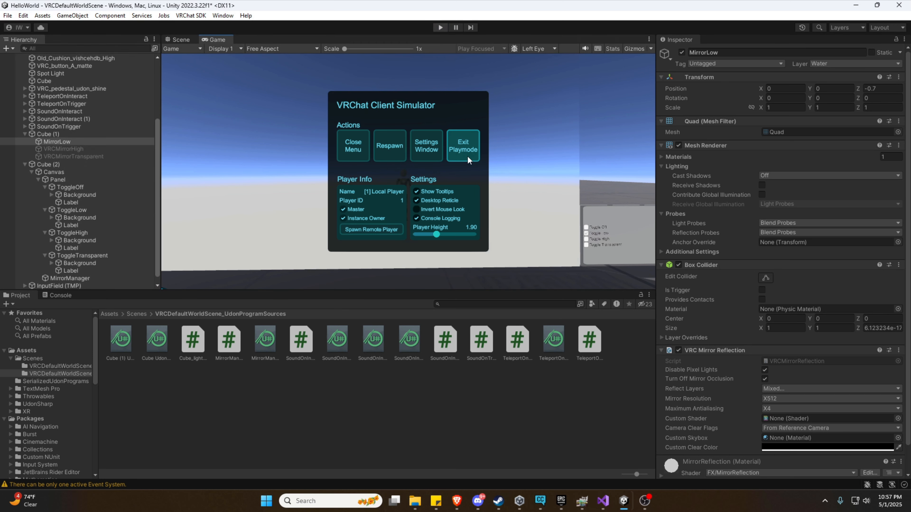
{"action": "left_click", "coordinate": [90, 149]}
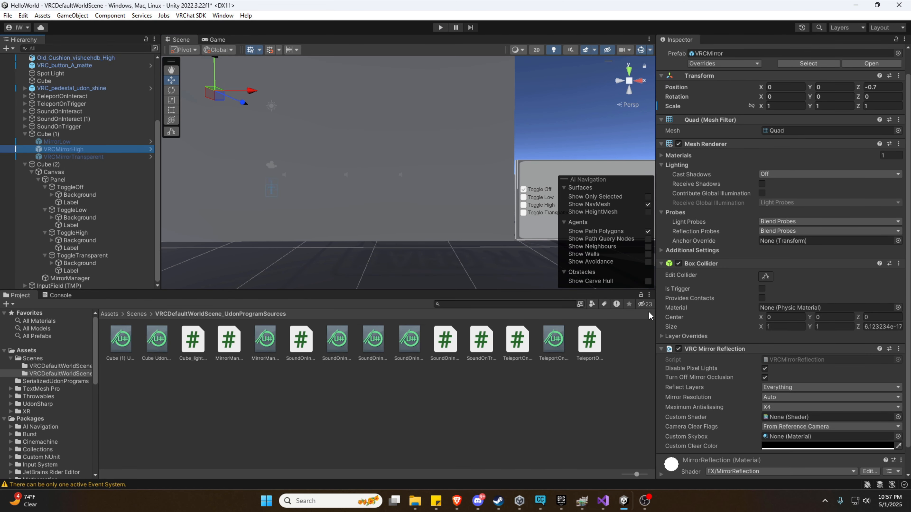
Keep VRCMirrorHigh's resolution at Auto and set its Maximum Antialiasing to X8.
{"action": "scroll", "coordinate": [720, 395], "scroll_direction": "down", "scroll_amount": 2}
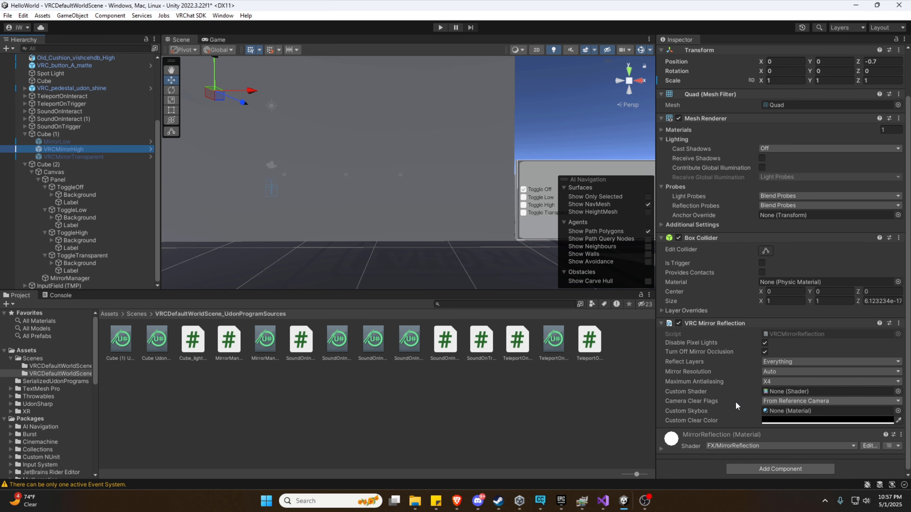
{"action": "left_click", "coordinate": [782, 372]}
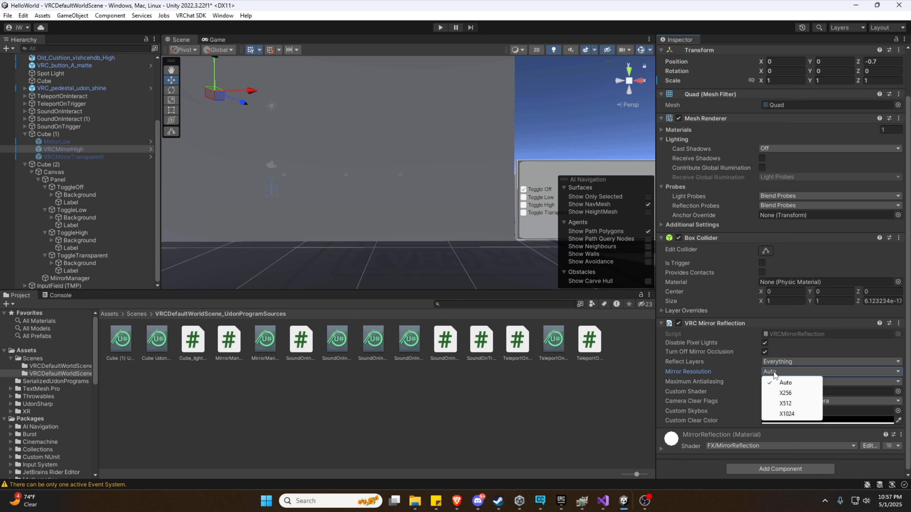
{"action": "left_click", "coordinate": [718, 376]}
{"action": "left_click", "coordinate": [790, 382]}
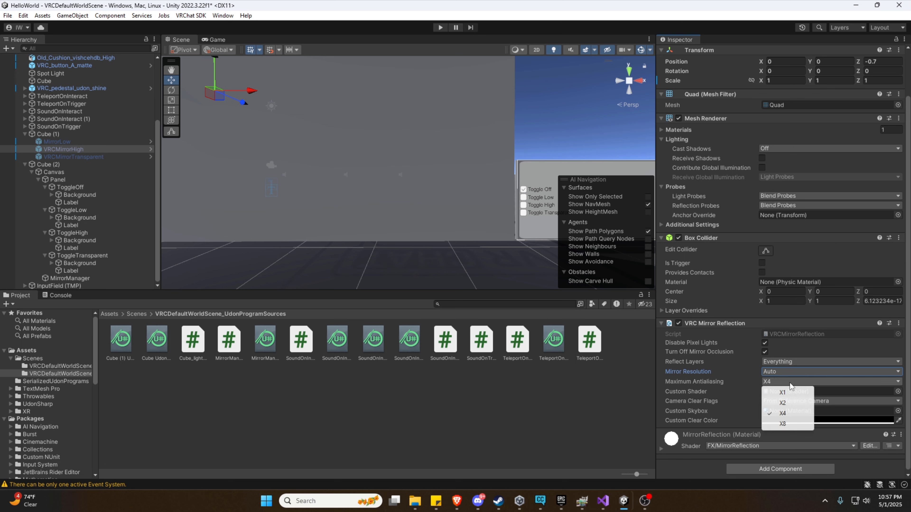
{"action": "left_click", "coordinate": [785, 424]}
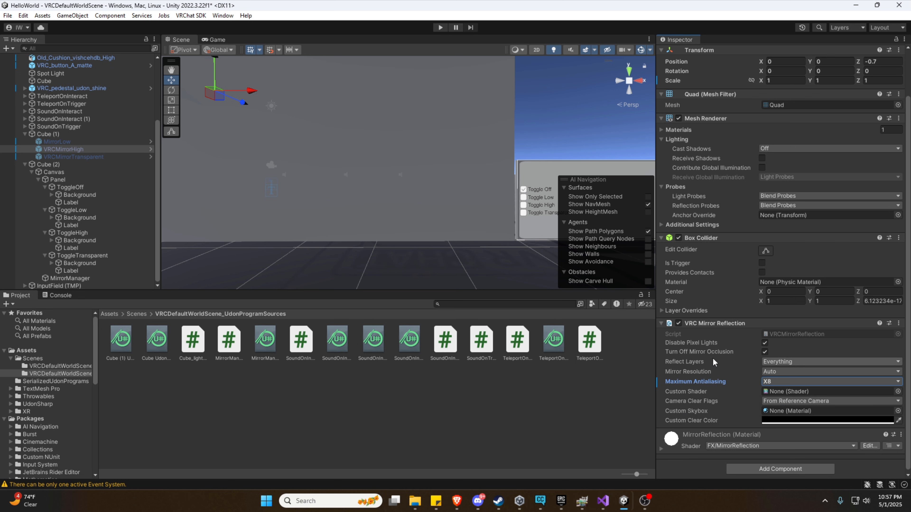
{"action": "left_click", "coordinate": [66, 157]}
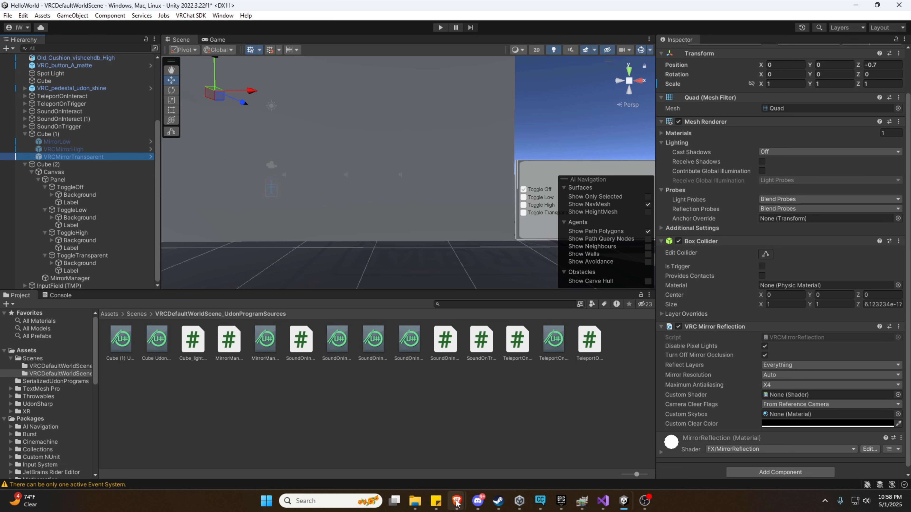
View the VRCPlayersOnlyMirror repo's Code clone/download options on GitHub, then minimize the browser.
{"action": "mouse_move", "coordinate": [457, 501]}
{"action": "left_click", "coordinate": [425, 463]}
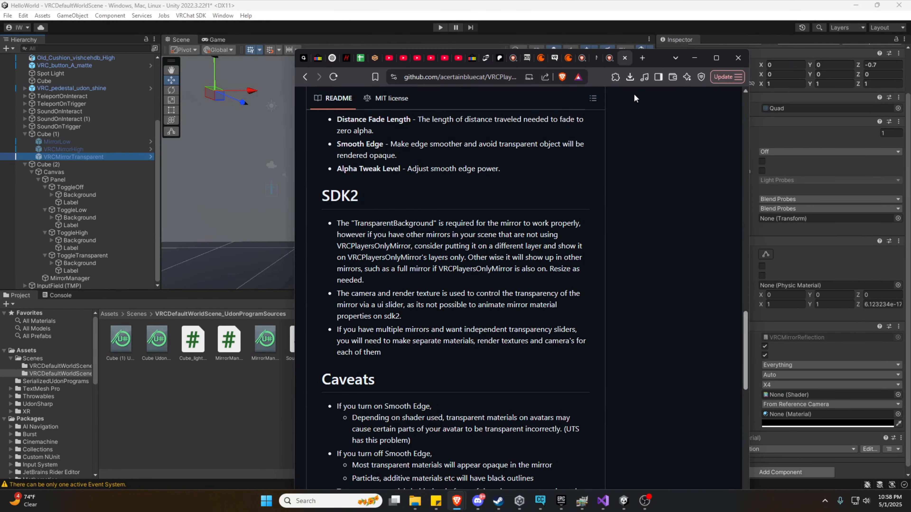
{"action": "scroll", "coordinate": [551, 161], "scroll_direction": "up", "scroll_amount": 10}
{"action": "scroll", "coordinate": [552, 162], "scroll_direction": "up", "scroll_amount": 10}
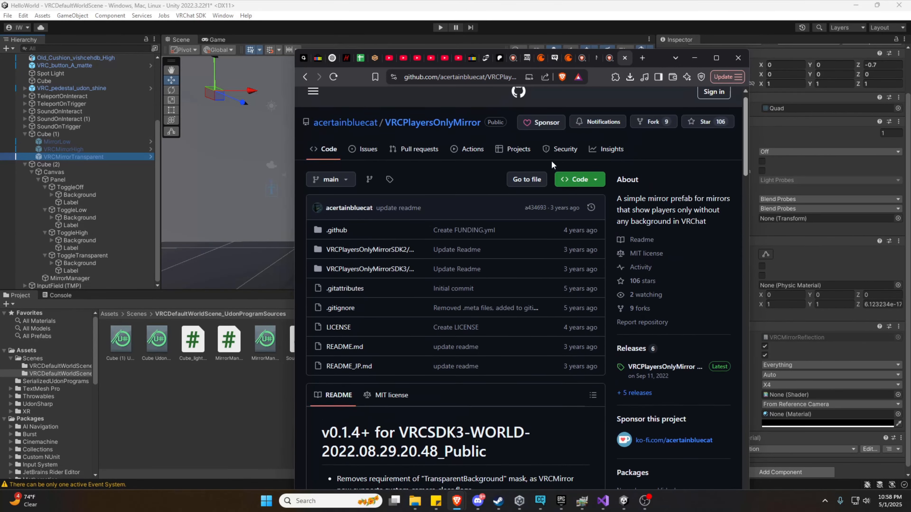
{"action": "scroll", "coordinate": [552, 165], "scroll_direction": "down", "scroll_amount": 5}
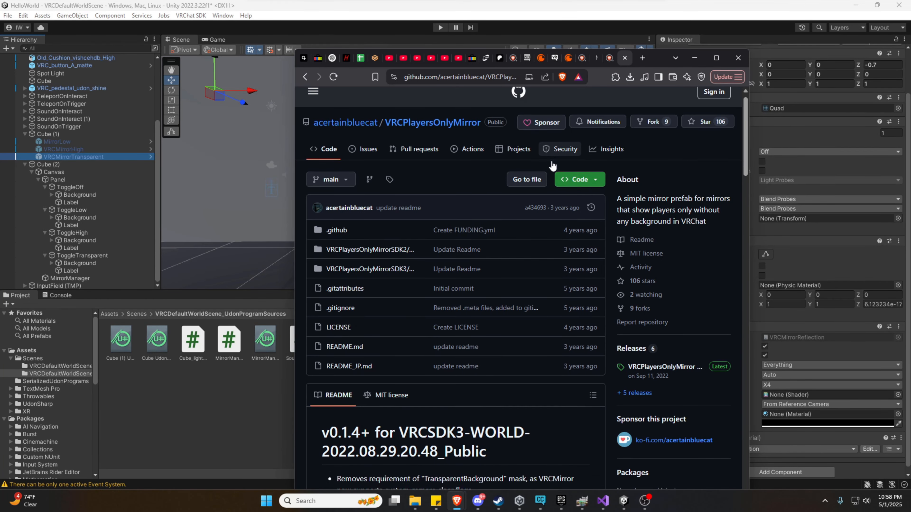
{"action": "scroll", "coordinate": [466, 95], "scroll_direction": "up", "scroll_amount": 5}
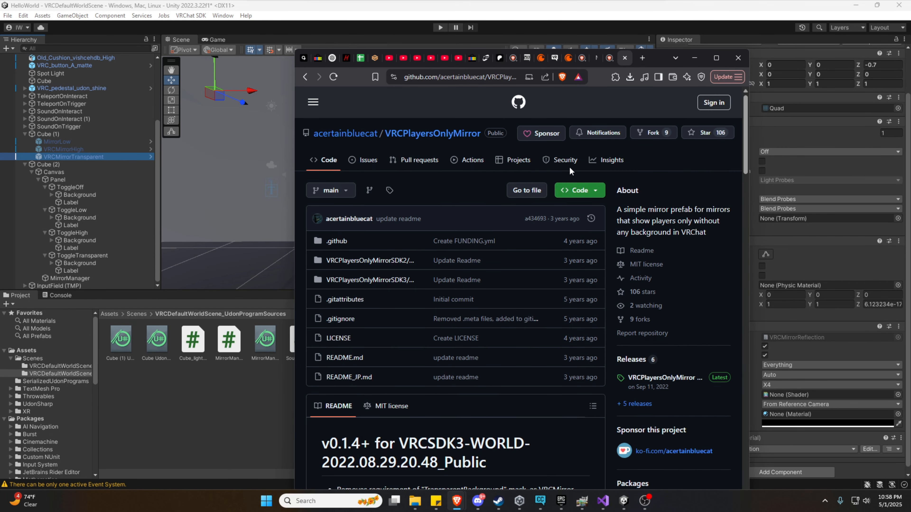
{"action": "left_click", "coordinate": [595, 192]}
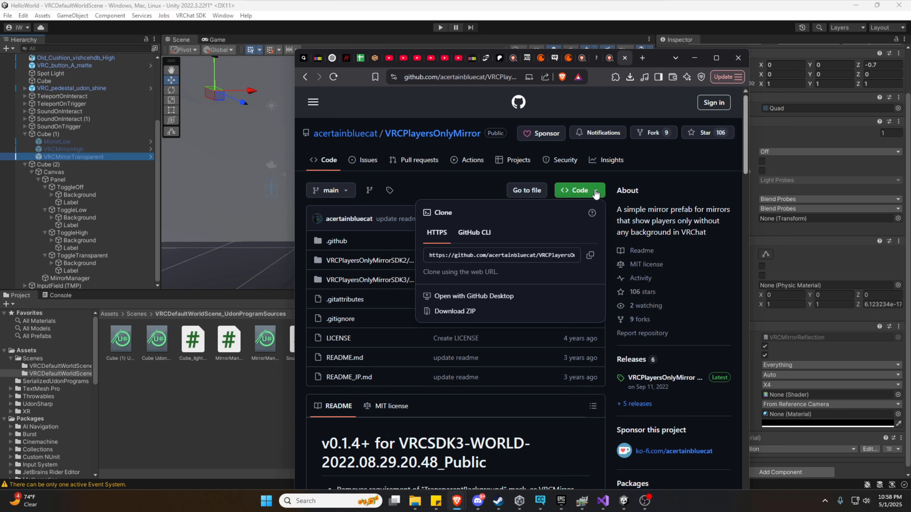
{"action": "left_click", "coordinate": [595, 194]}
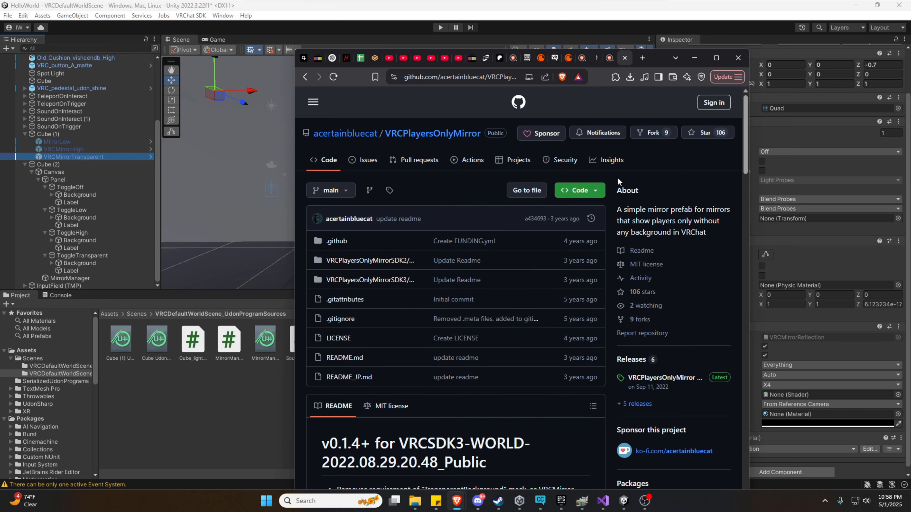
{"action": "left_click", "coordinate": [695, 58]}
Bring PlayersOnlyMirror.shader and PlayersOnlyMirrorCutout.shader from Explorer into Unity's Project panel.
{"action": "left_click_drag", "start_coordinate": [0, 233], "coordinate": [505, 87]}
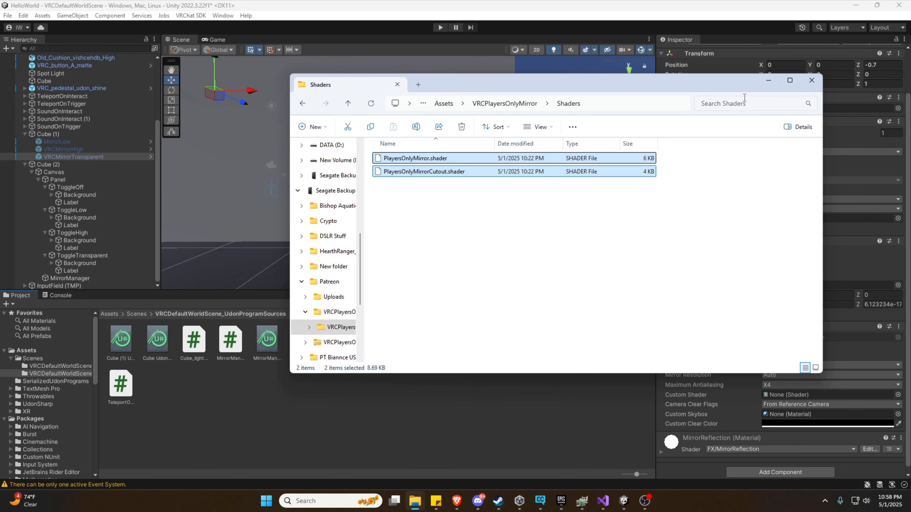
{"action": "left_click", "coordinate": [768, 82]}
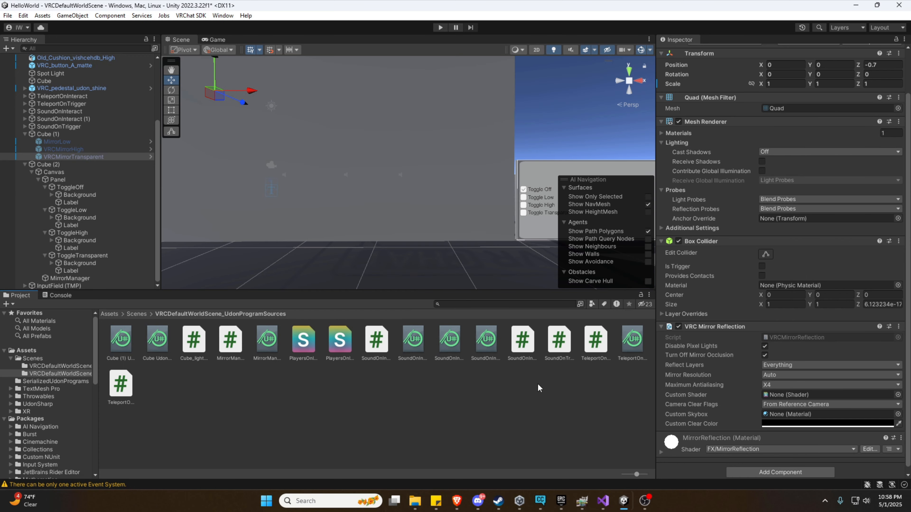
Move both PlayersOnly shader files into the Assets root folder.
{"action": "left_click", "coordinate": [315, 395]}
{"action": "left_click", "coordinate": [302, 346]}
{"action": "left_click", "coordinate": [337, 343], "text": "ctrl"}
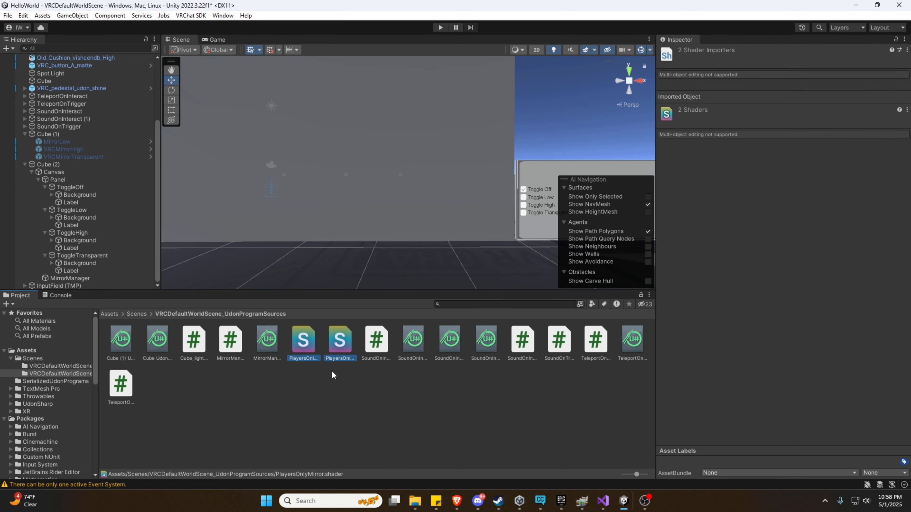
{"action": "left_click_drag", "start_coordinate": [51, 366], "coordinate": [27, 350]}
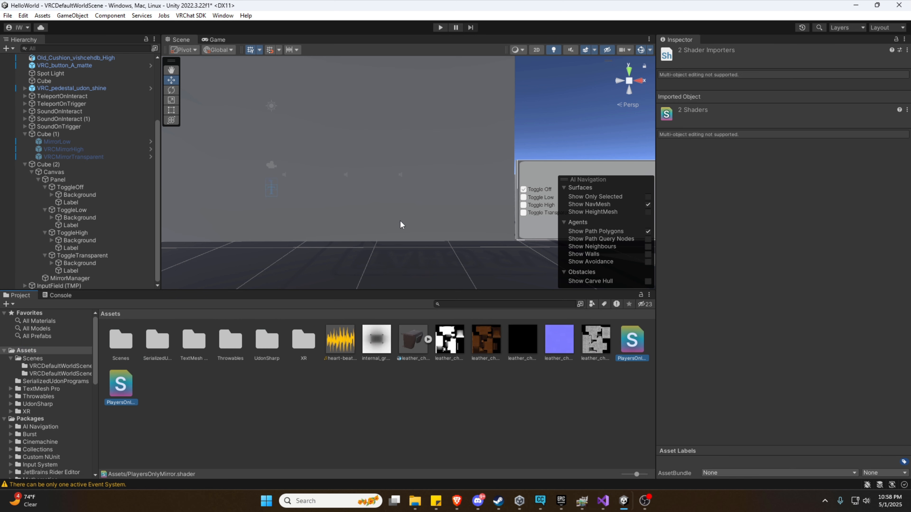
{"action": "key", "text": "s"}
{"action": "right_click_drag", "start_coordinate": [400, 207], "coordinate": [397, 191]}
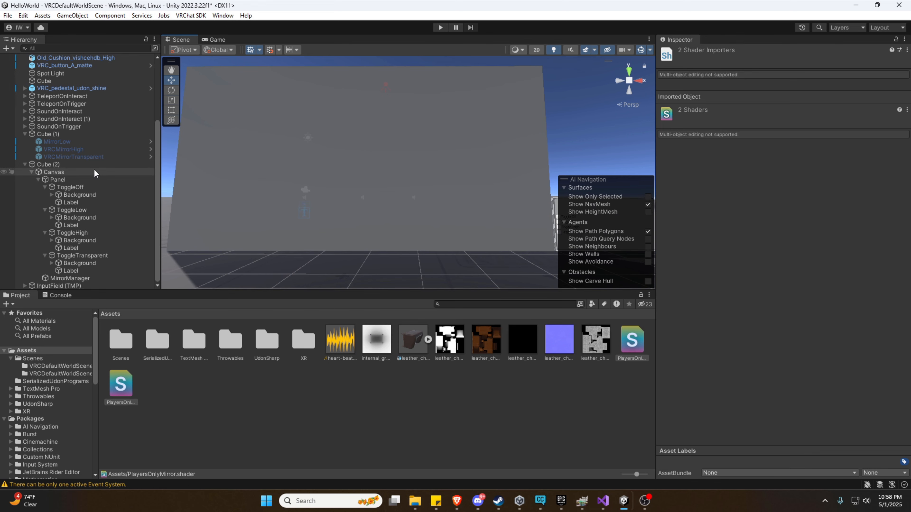
Limit VRCMirrorTransparent's Reflect Layers to Player, PlayerLocal and MirrorReflection.
{"action": "left_click", "coordinate": [94, 159]}
{"action": "key", "text": "s"}
{"action": "right_click_drag", "start_coordinate": [371, 219], "coordinate": [373, 234]}
{"action": "left_click", "coordinate": [778, 413]}
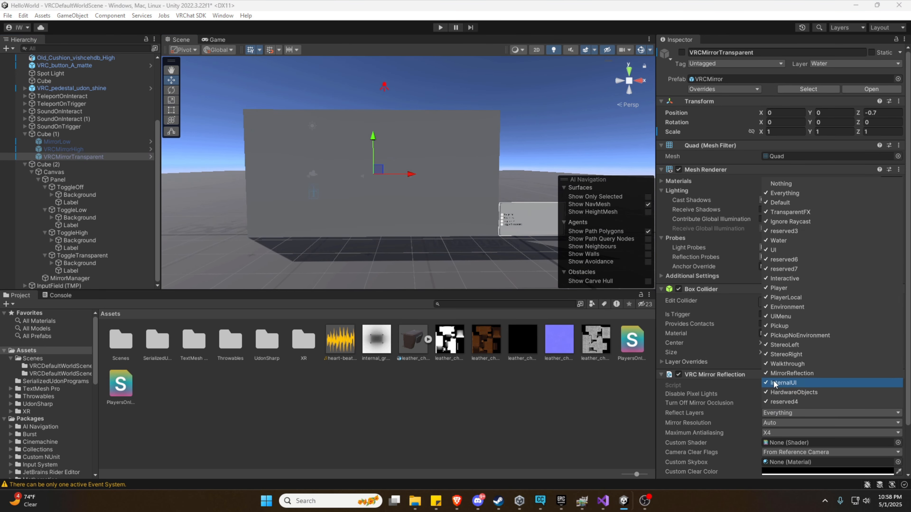
{"action": "left_click", "coordinate": [781, 184]}
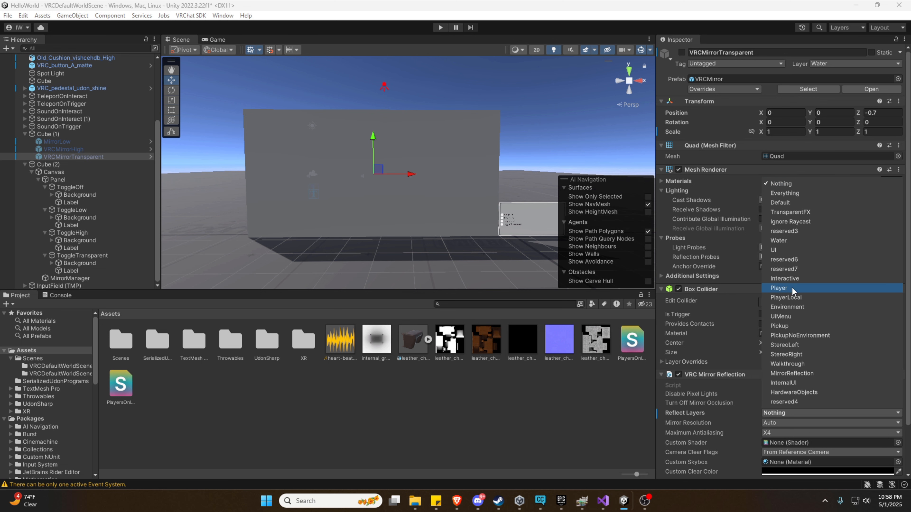
{"action": "left_click", "coordinate": [790, 301]}
{"action": "left_click", "coordinate": [789, 289]}
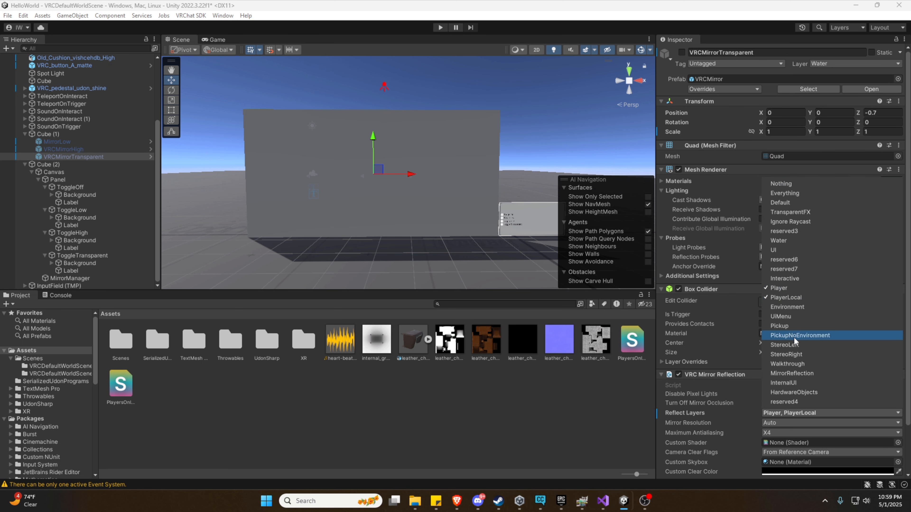
{"action": "left_click", "coordinate": [791, 374]}
{"action": "left_click", "coordinate": [796, 416]}
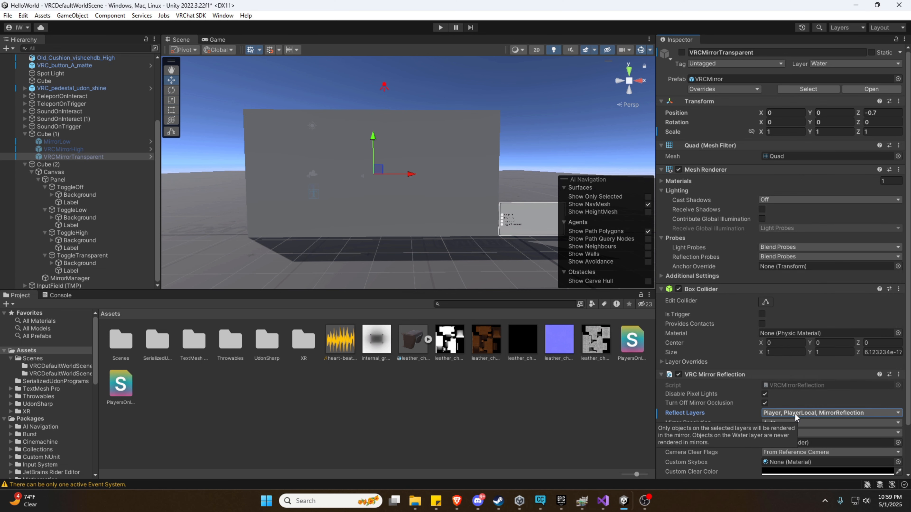
{"action": "scroll", "coordinate": [789, 413], "scroll_direction": "down", "scroll_amount": 2}
{"action": "scroll", "coordinate": [783, 386], "scroll_direction": "down", "scroll_amount": 2}
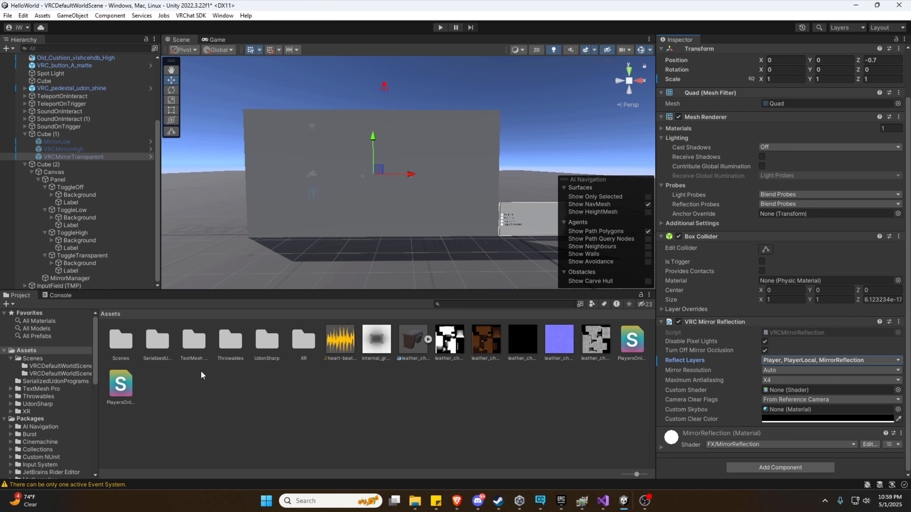
Assign the PlayersOnlyMirrorCutout shader as VRCMirrorTransparent's Custom Shader.
{"action": "left_click", "coordinate": [129, 383]}
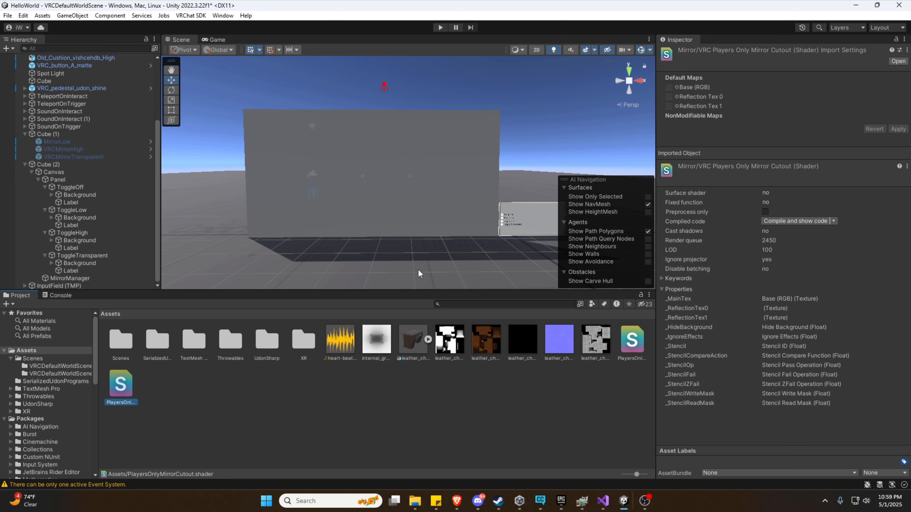
{"action": "left_click", "coordinate": [73, 156]}
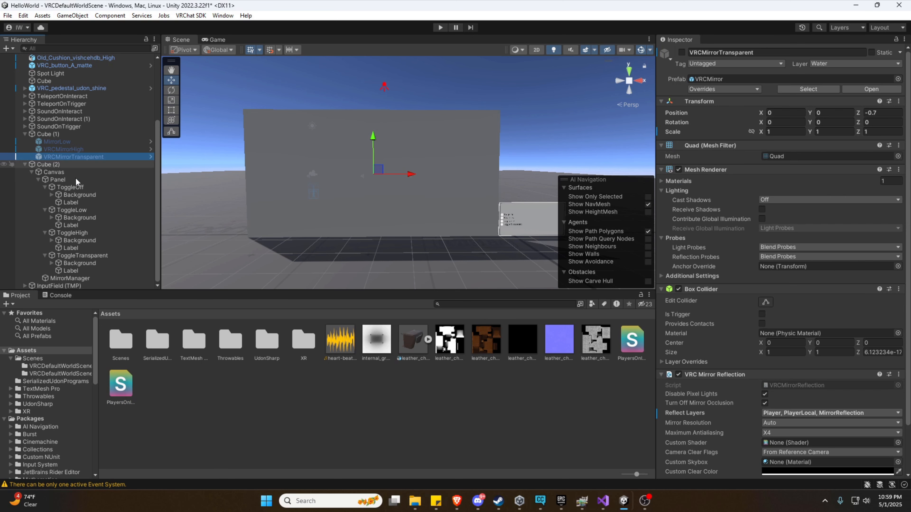
{"action": "left_click_drag", "start_coordinate": [120, 383], "coordinate": [787, 447]}
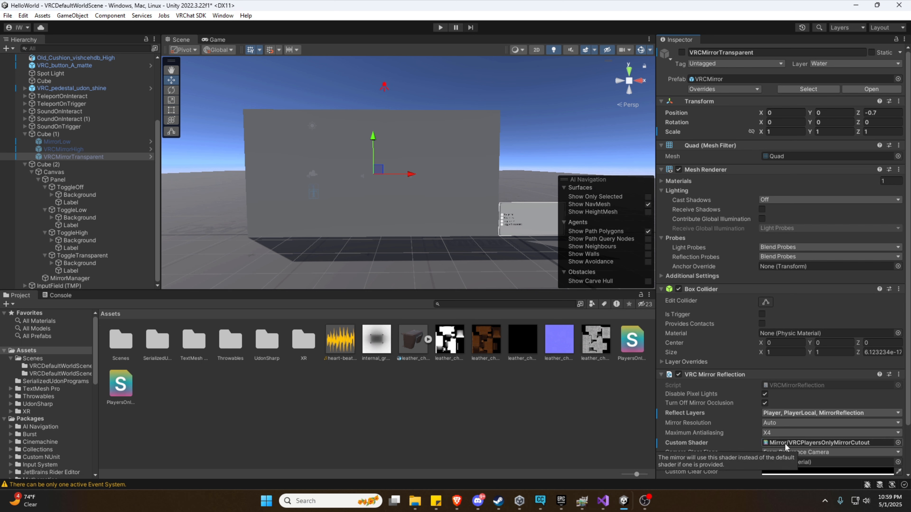
{"action": "right_click_drag", "start_coordinate": [450, 244], "coordinate": [453, 248]}
{"action": "key", "text": "a"}
{"action": "key", "text": "w"}
{"action": "key", "text": "d"}
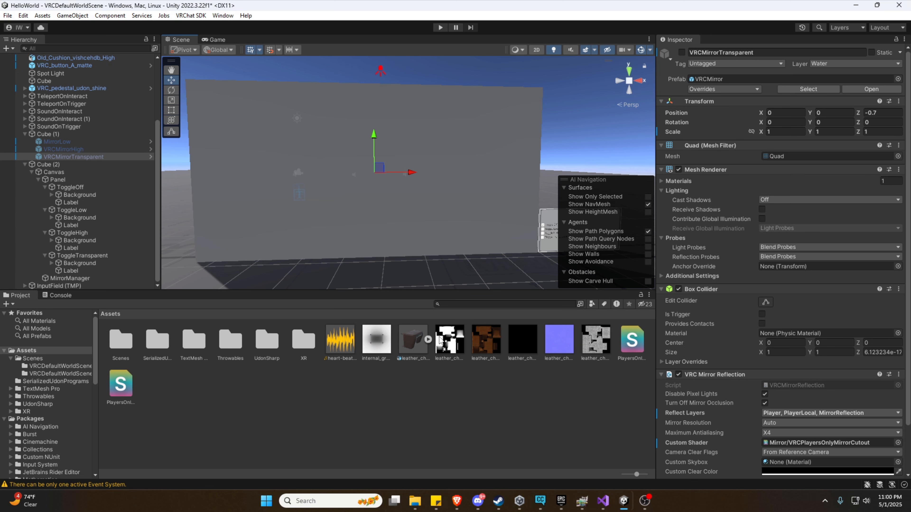
Set the transparent mirror's Camera Clear Flags to Solid Color.
{"action": "scroll", "coordinate": [721, 318], "scroll_direction": "down", "scroll_amount": 3}
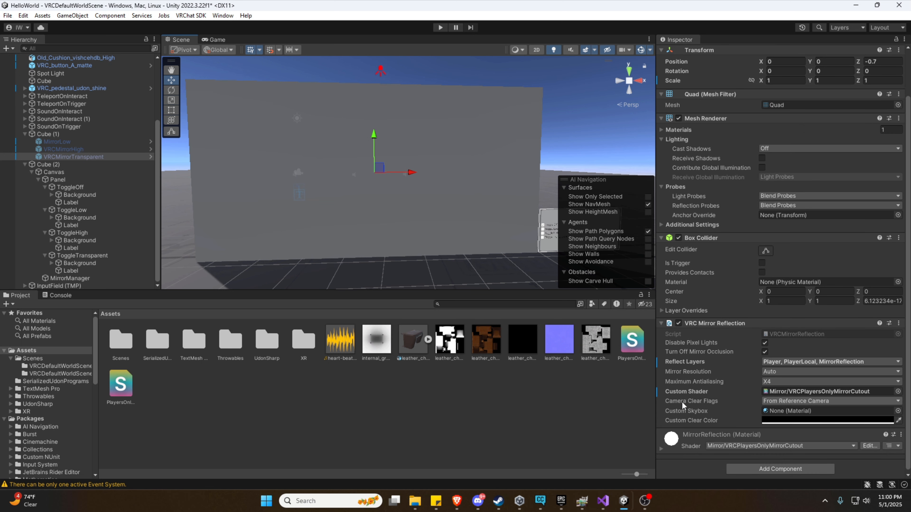
{"action": "left_click", "coordinate": [779, 401]}
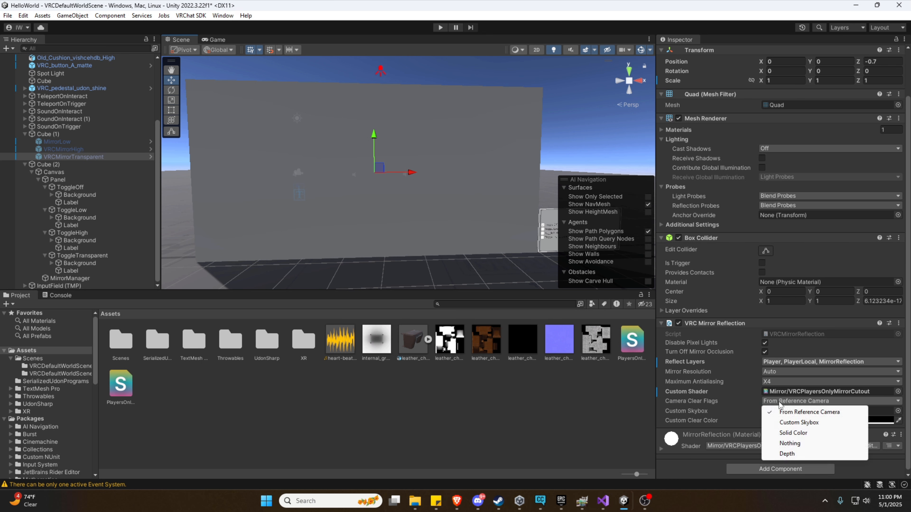
{"action": "left_click", "coordinate": [793, 433]}
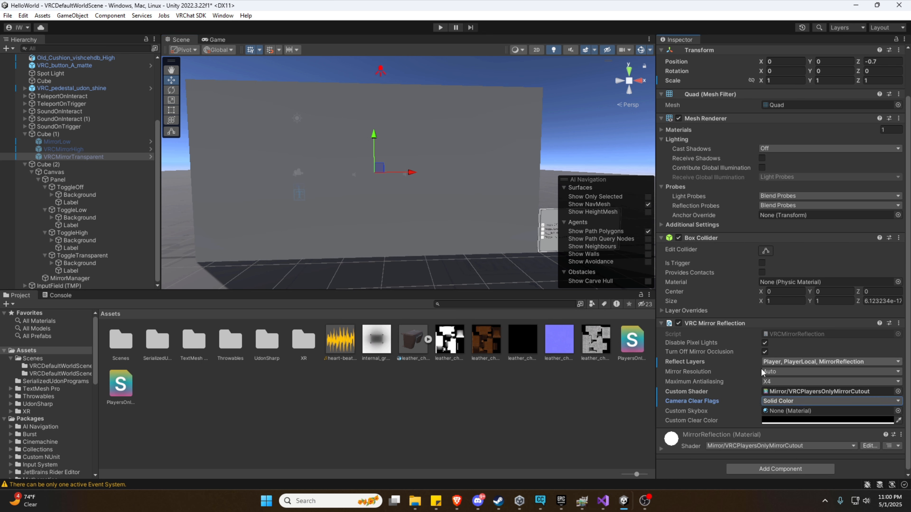
{"action": "mouse_move", "coordinate": [707, 384]}
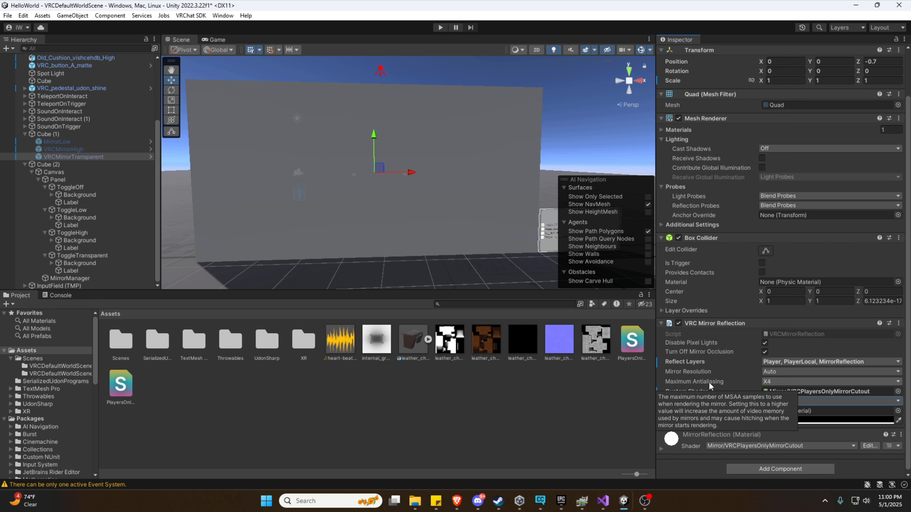
{"action": "left_click", "coordinate": [441, 27]}
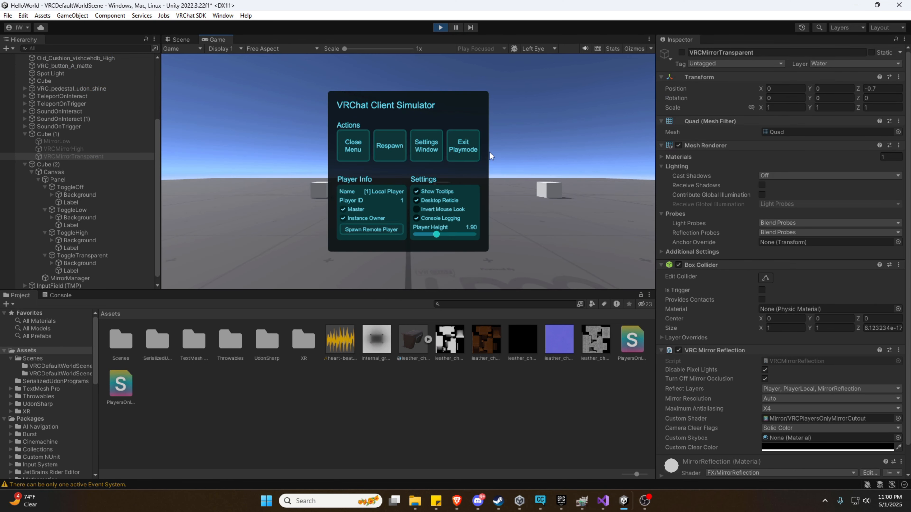
{"action": "left_click", "coordinate": [353, 145]}
{"action": "key", "text": "w"}
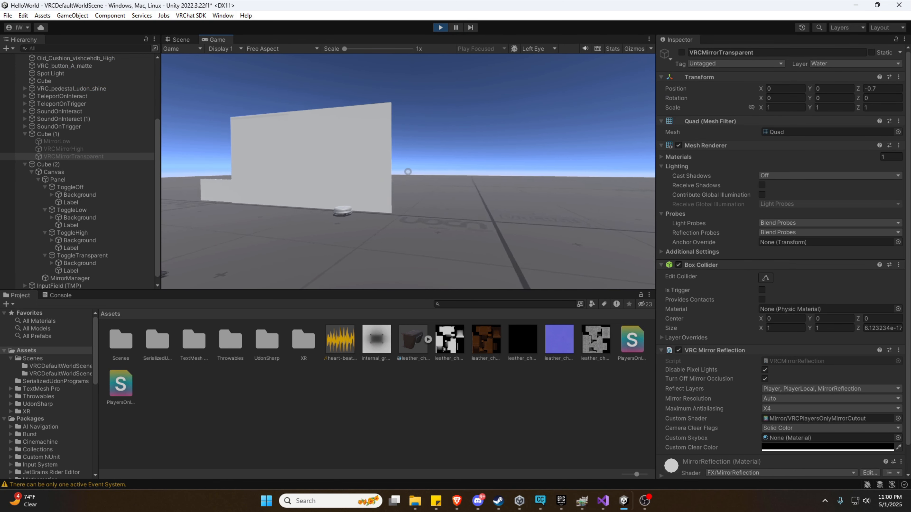
{"action": "key", "text": "w"}
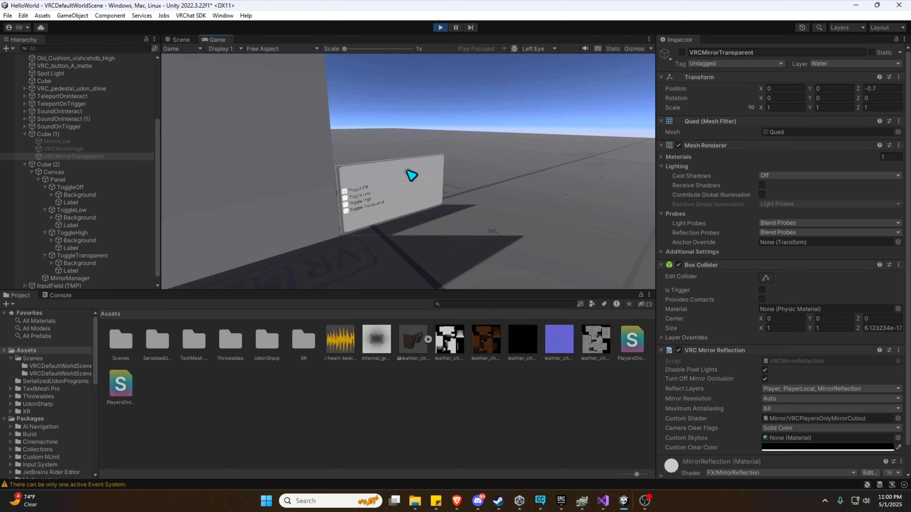
{"action": "left_click", "coordinate": [407, 172]}
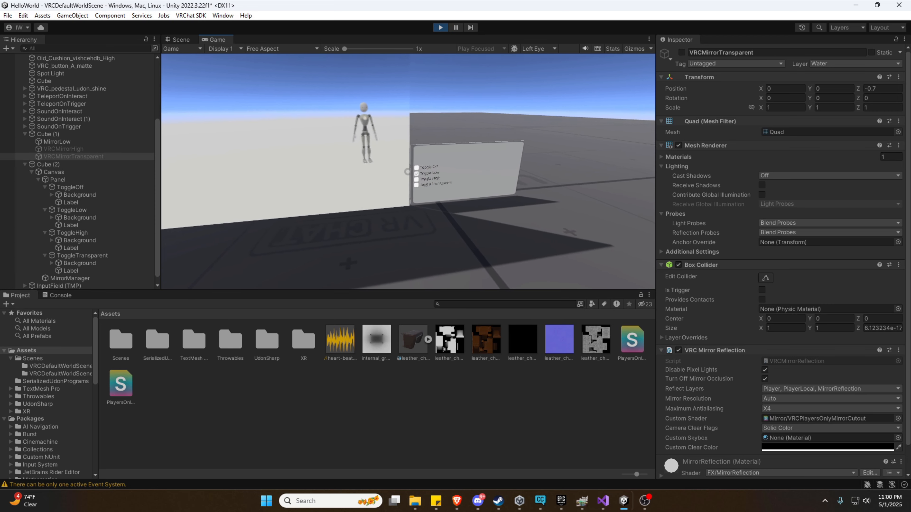
{"action": "left_click", "coordinate": [408, 172]}
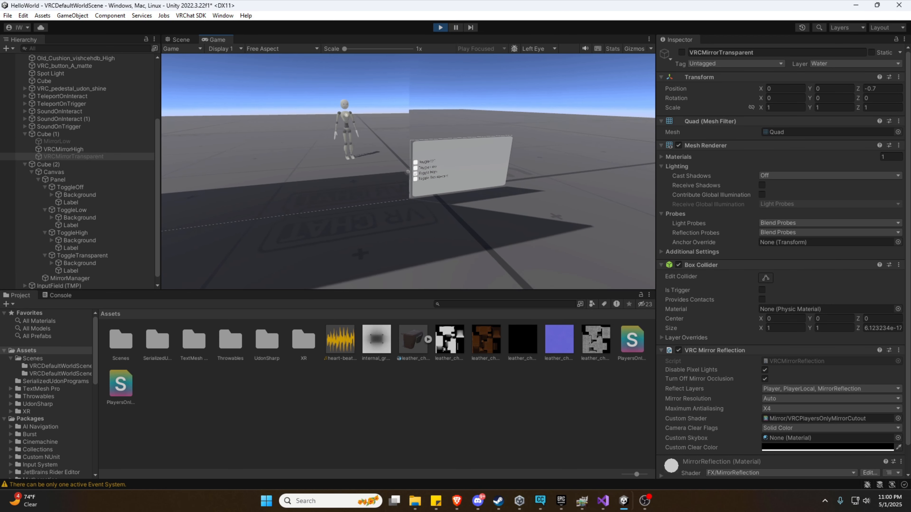
{"action": "left_click", "coordinate": [408, 172]}
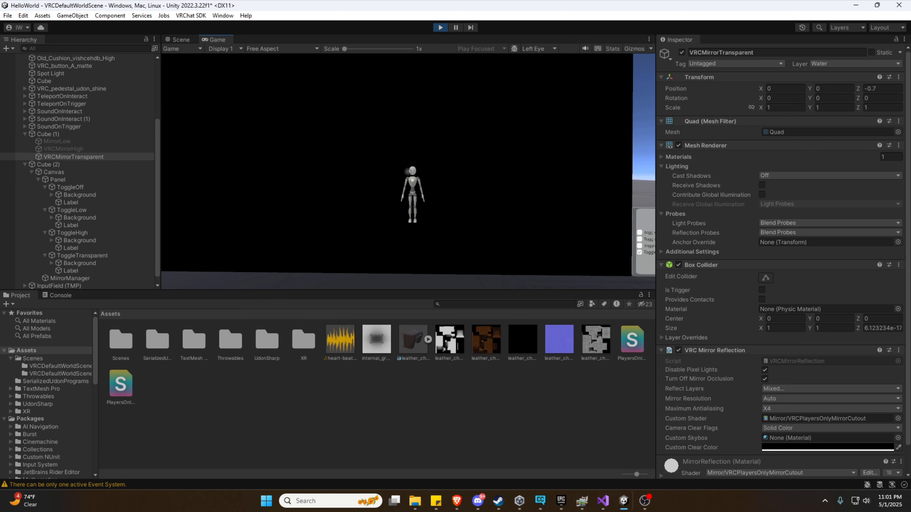
{"action": "left_click", "coordinate": [440, 27]}
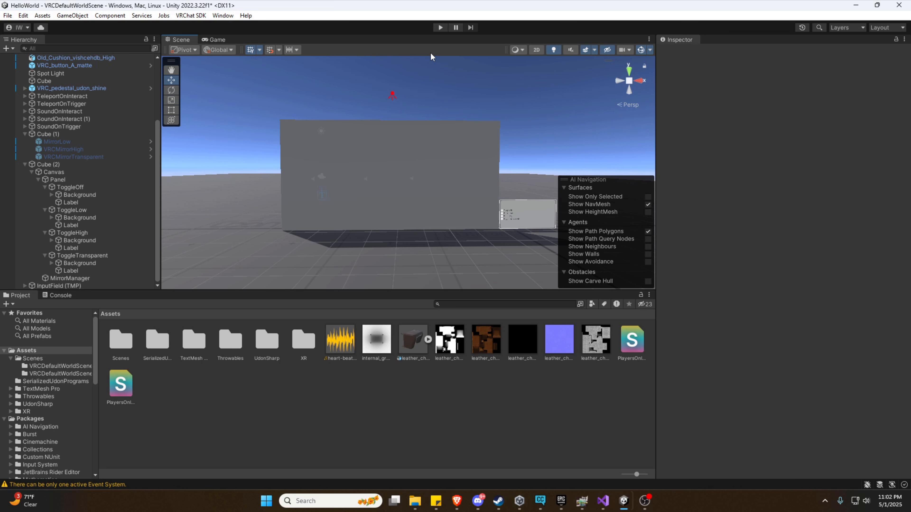